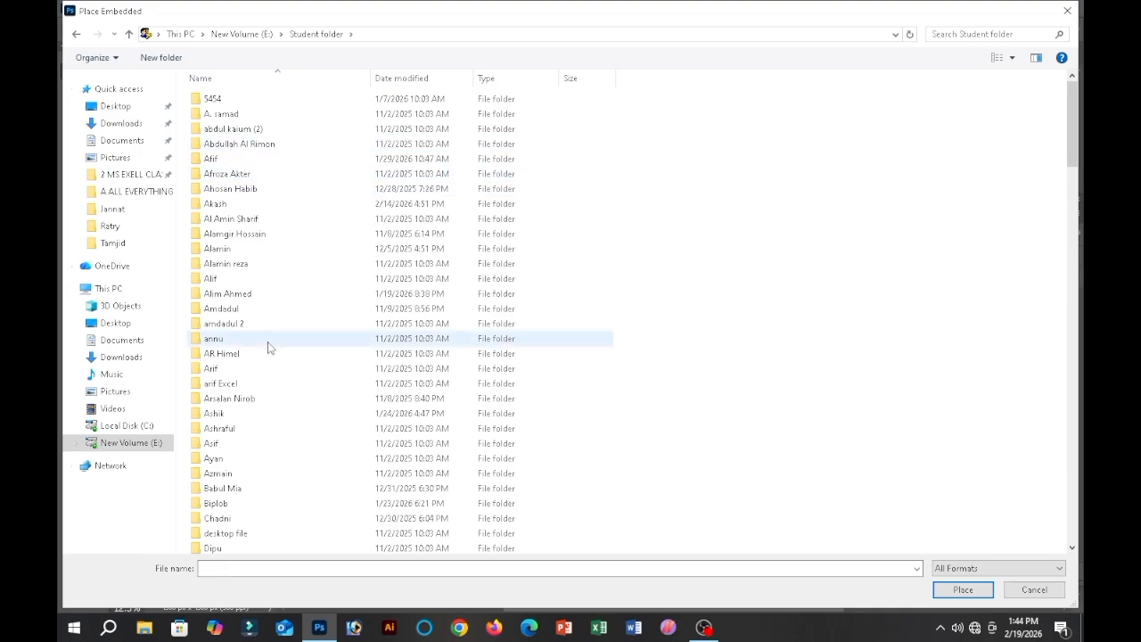
- Place the 640x640 bottle image from the student's Product Manipulation folder into the document as an embedded object
text(sajid)
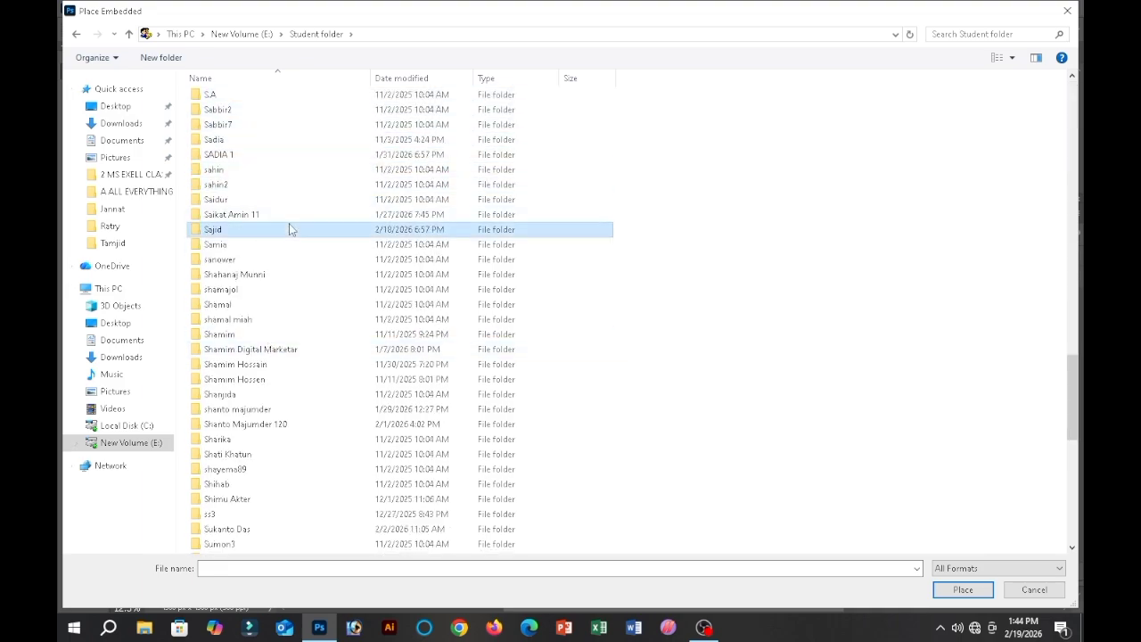
double_click(288, 227)
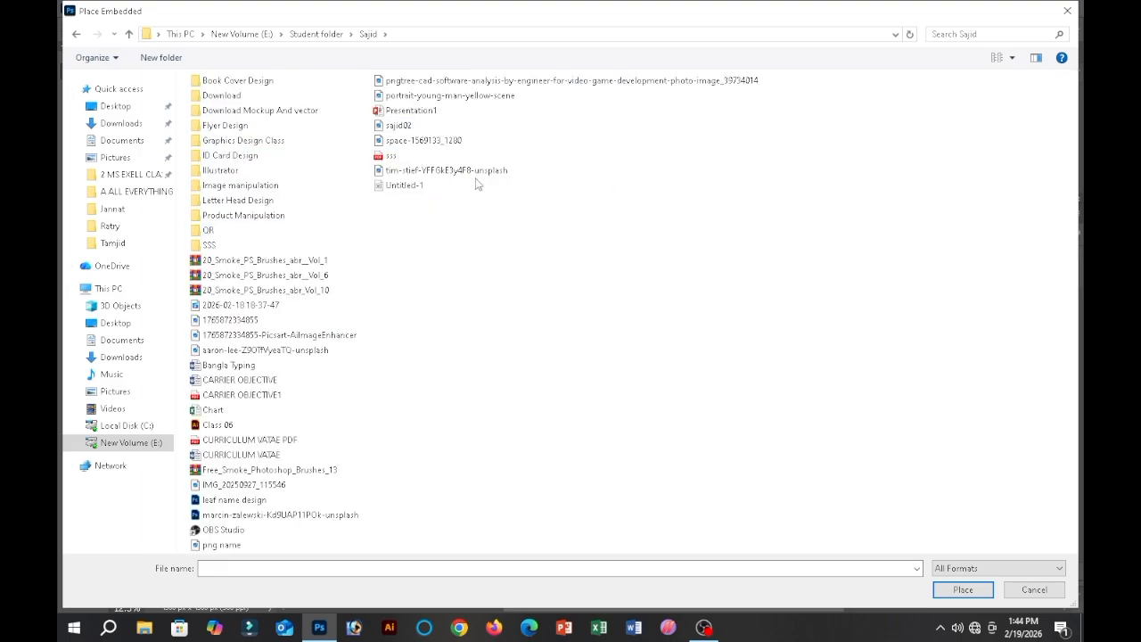
double_click(264, 217)
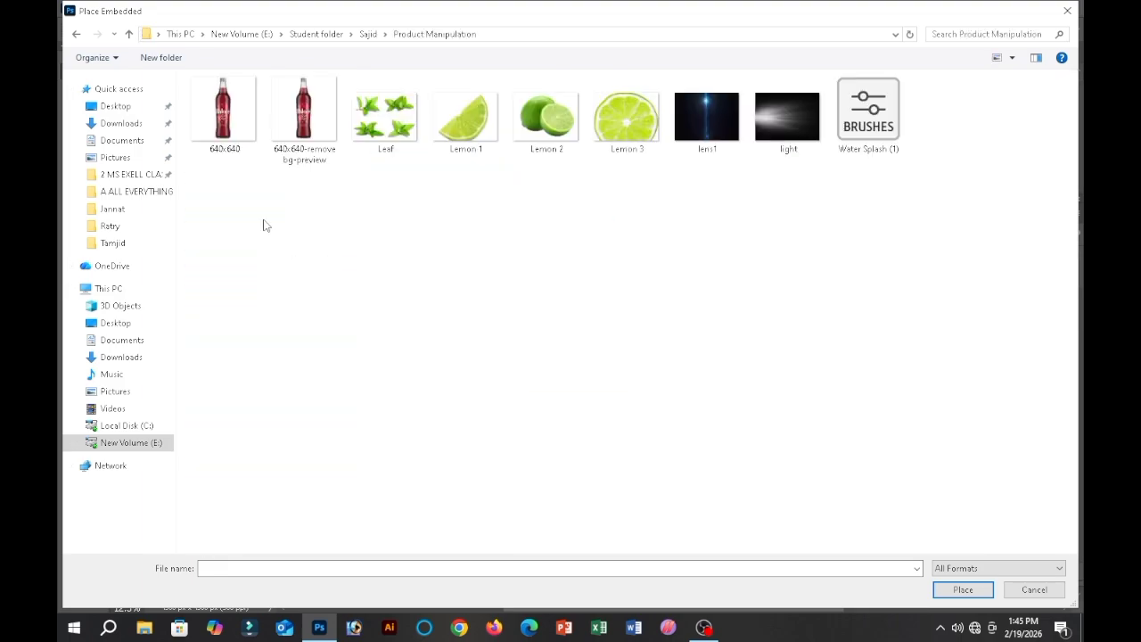
click(225, 125)
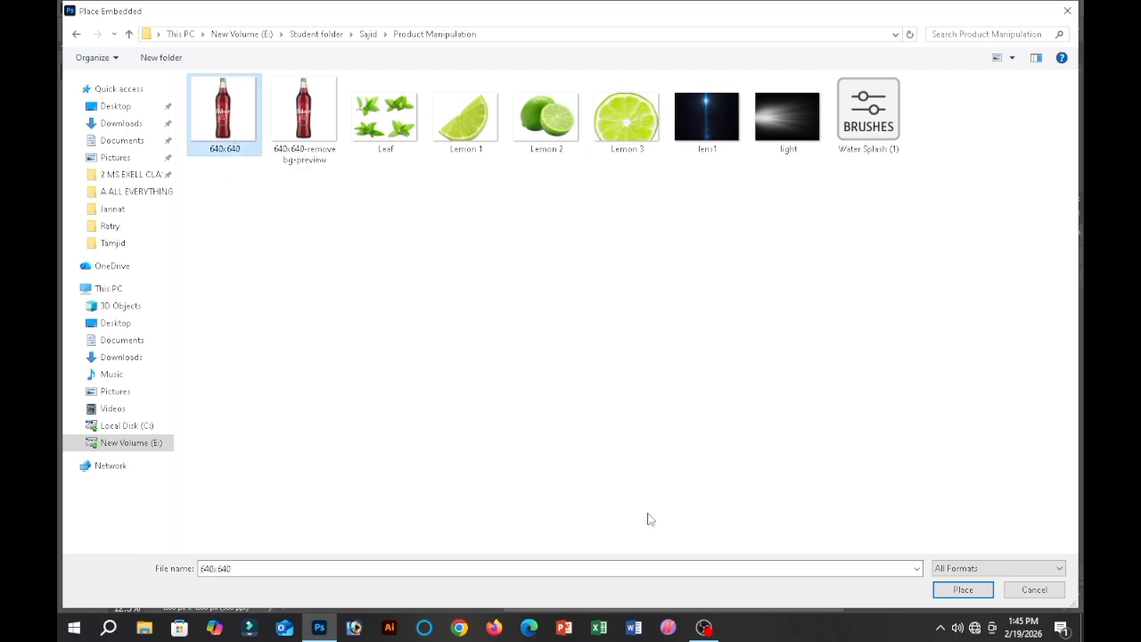
click(958, 590)
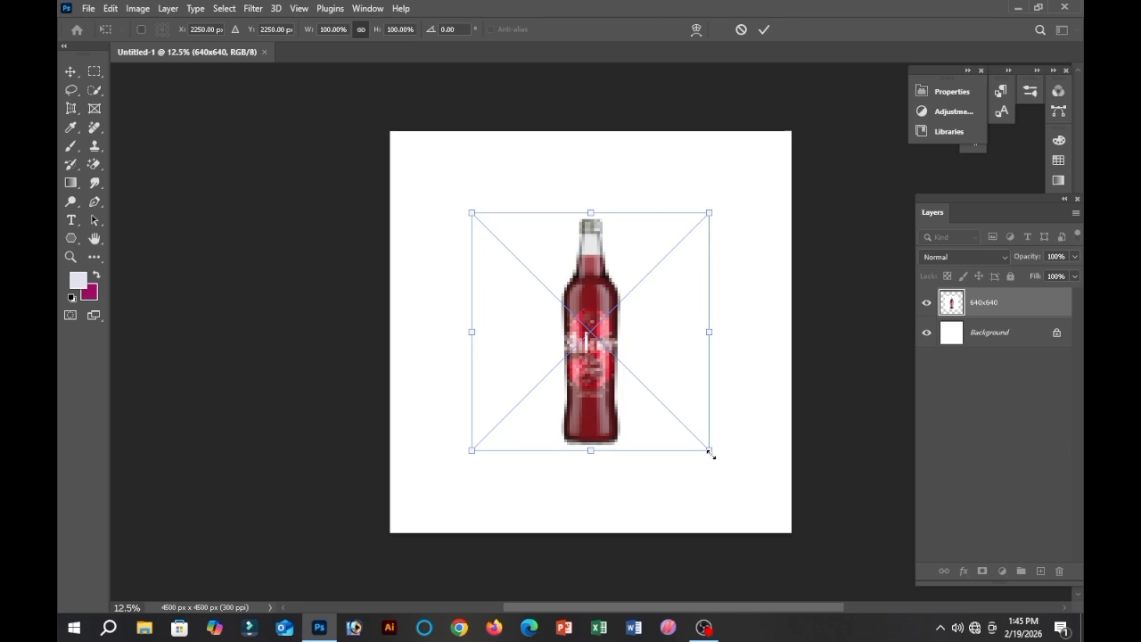
- Enlarge the placed bottle to about 113% width and 122% height and centre it on the canvas
drag(711, 454, 740, 505)
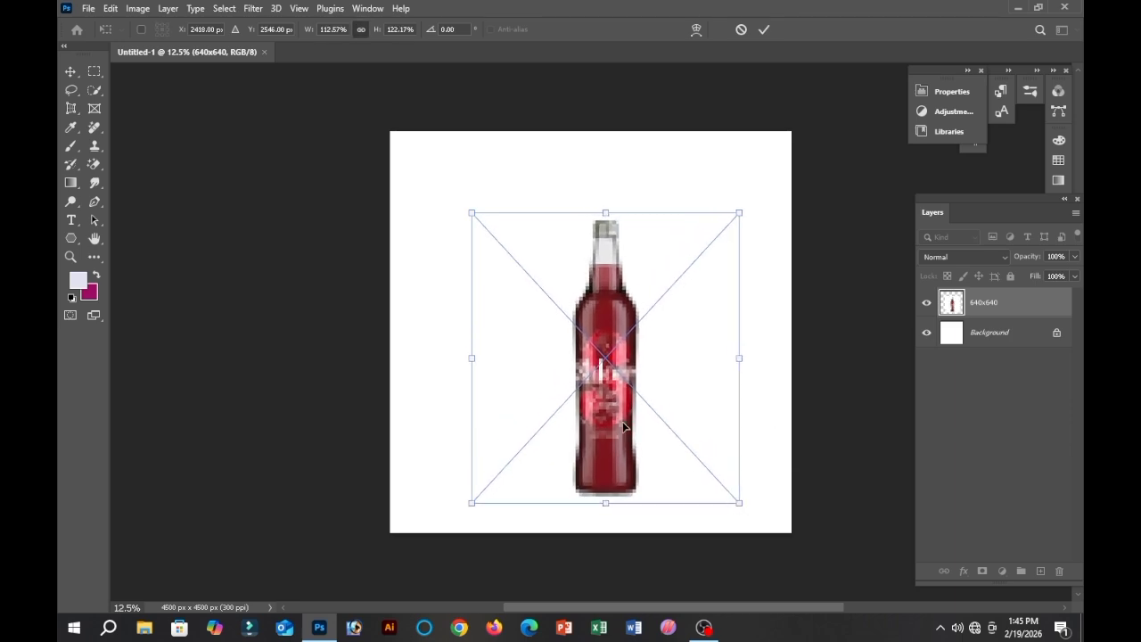
drag(623, 427, 608, 400)
click(764, 29)
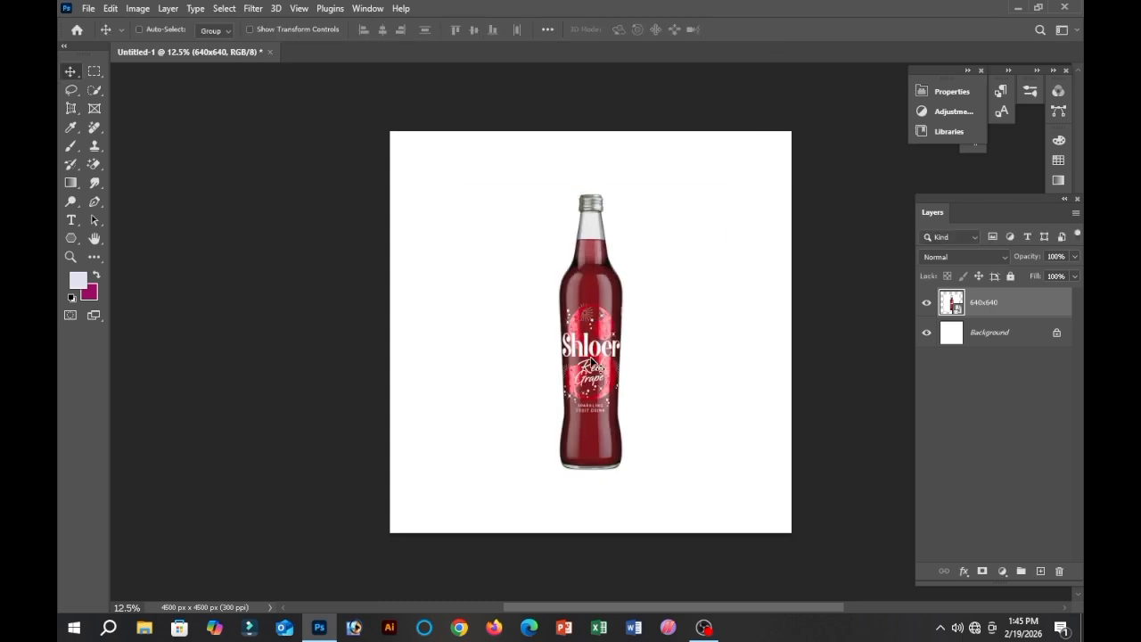
- Transform the bottle layer again, moving it slightly right to about X 2378 px, Y 2258 px
key(ctrl+t)
drag(602, 340, 611, 336)
drag(589, 382, 599, 380)
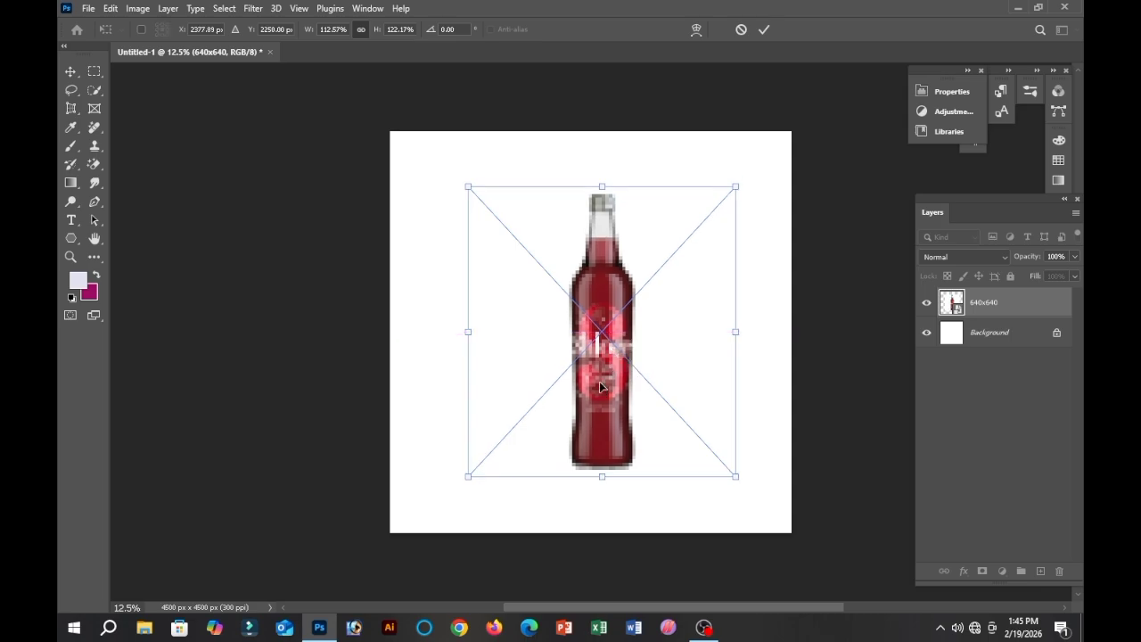
click(765, 30)
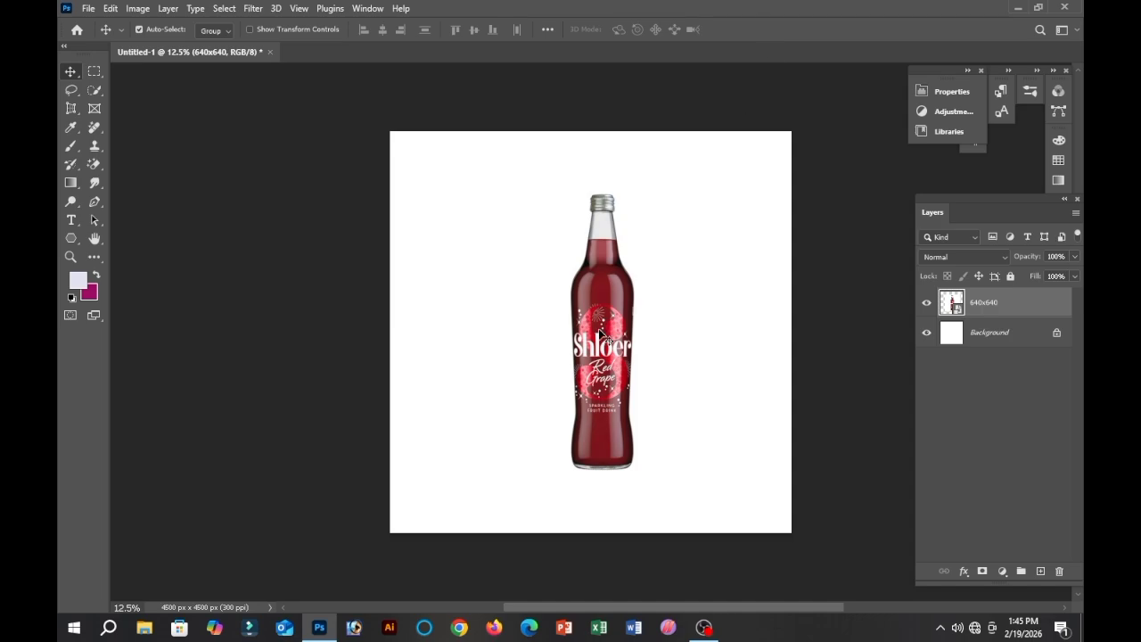
- Nudge the bottle layer left in large increments, back towards the middle of the canvas
key(shift+Left)
key(shift+Left)
key(shift+Left)
key(shift+Left)
key(shift+Left)
key(shift+Left)
key(shift+Left)
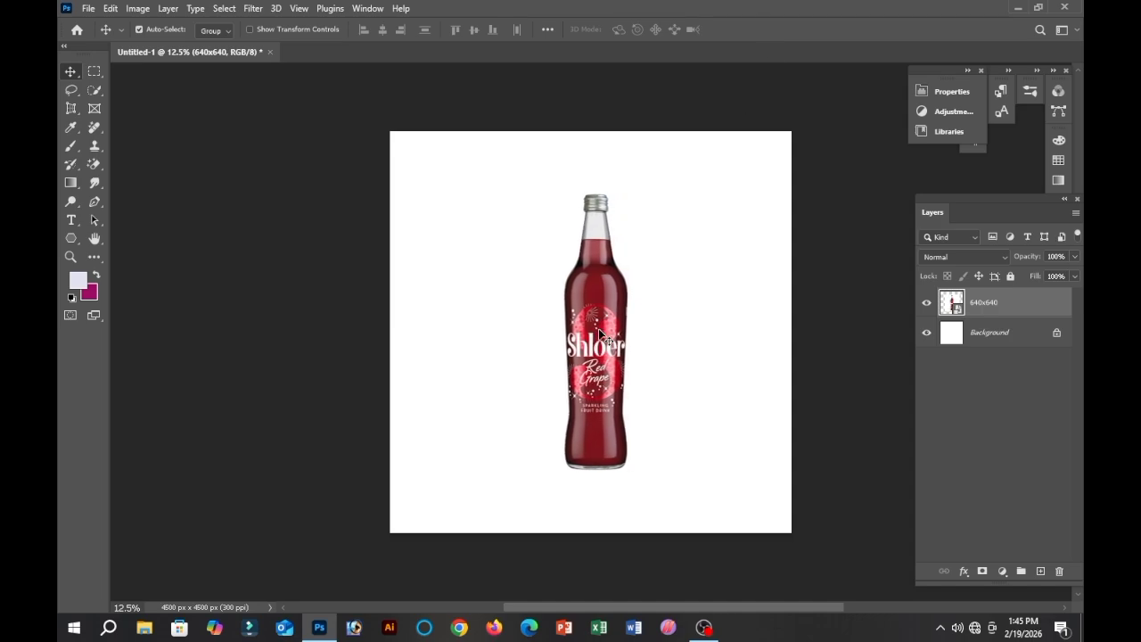
key(shift+Left)
key(shift+Left)
key(shift+Left)
key(shift+Left)
key(shift+Left)
key(shift+Left)
key(shift+Left)
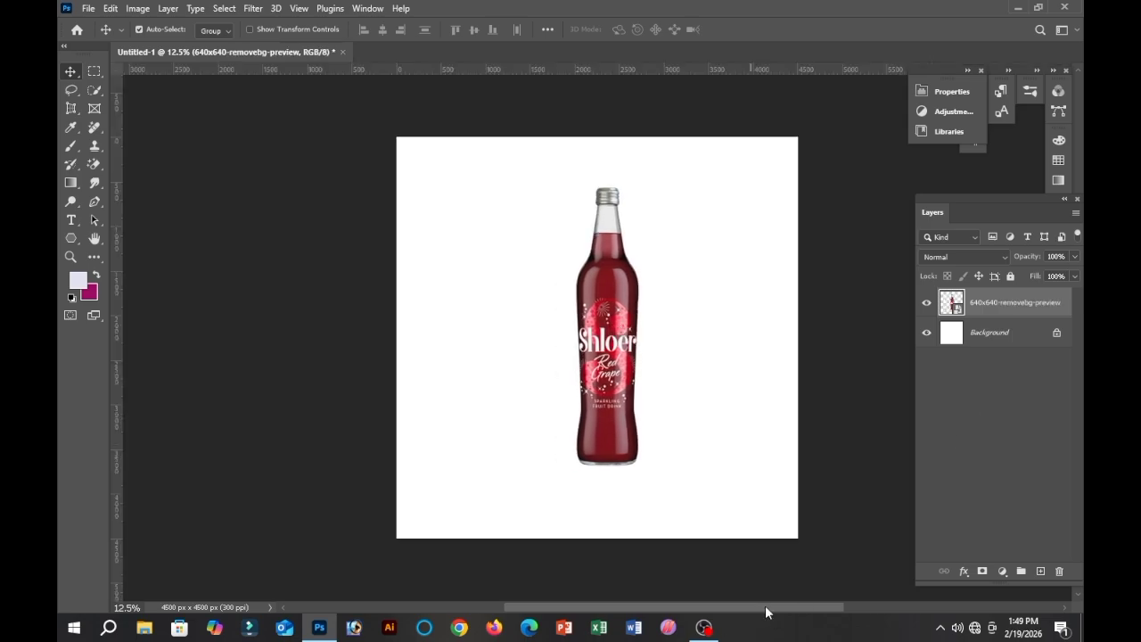
- Add a Solid Color fill layer above Background in a6727a sampled from the bottle, and create an empty layer above it
click(993, 334)
click(1001, 572)
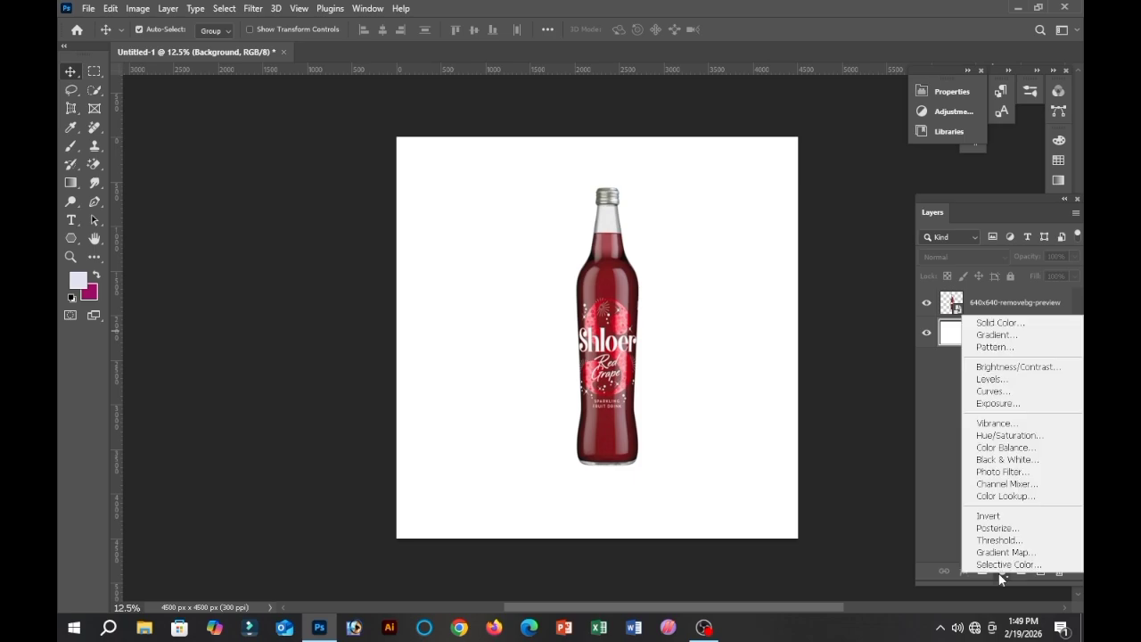
click(1016, 323)
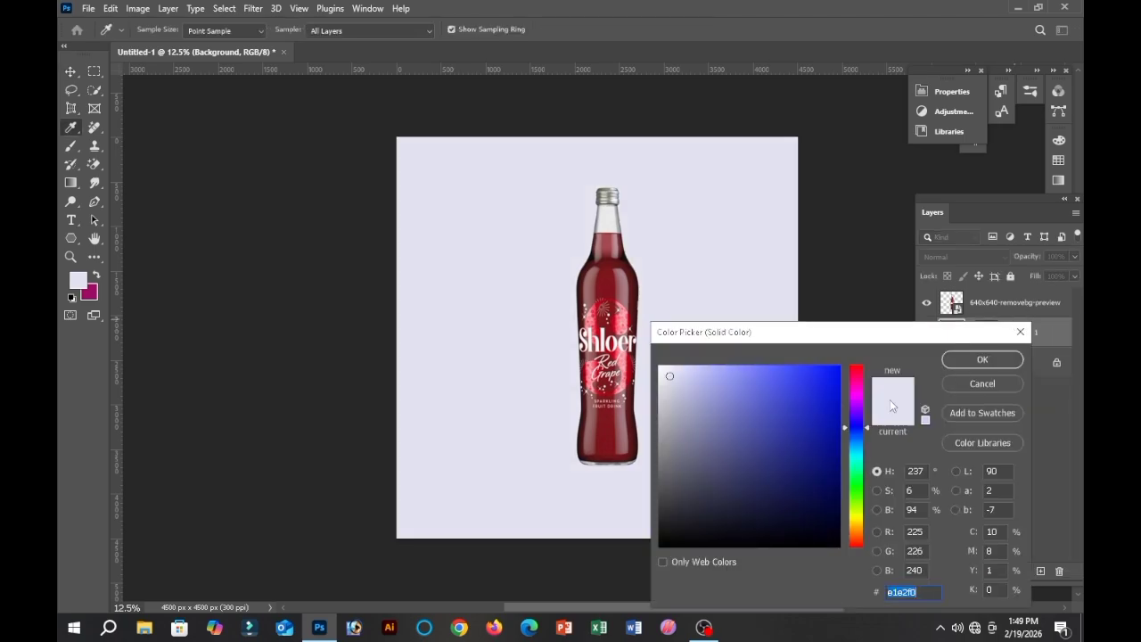
click(625, 282)
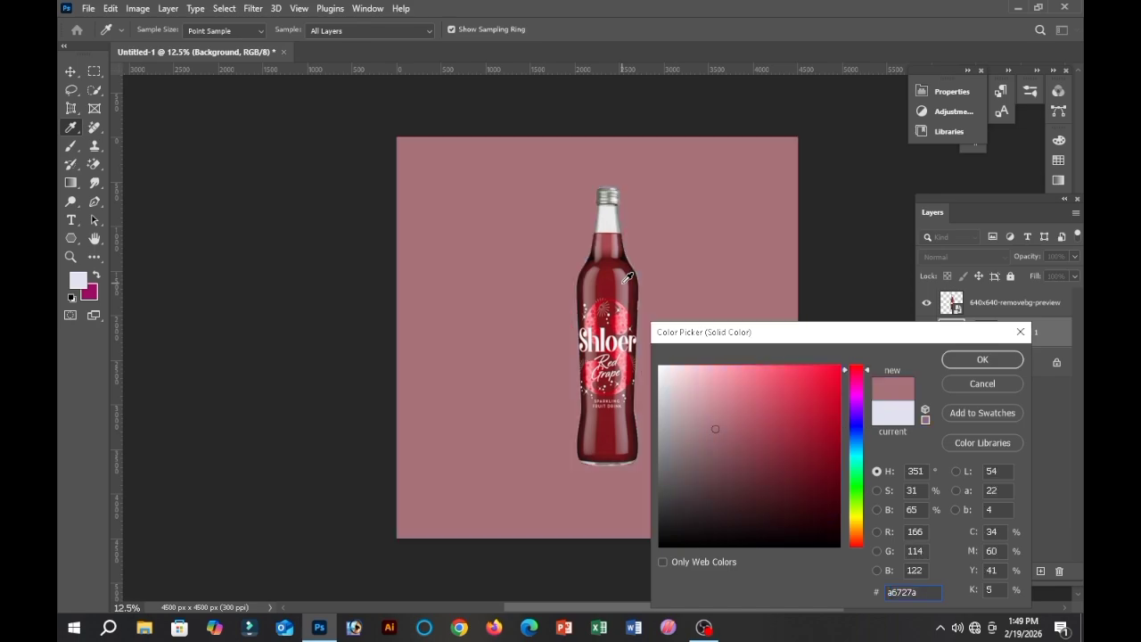
click(982, 360)
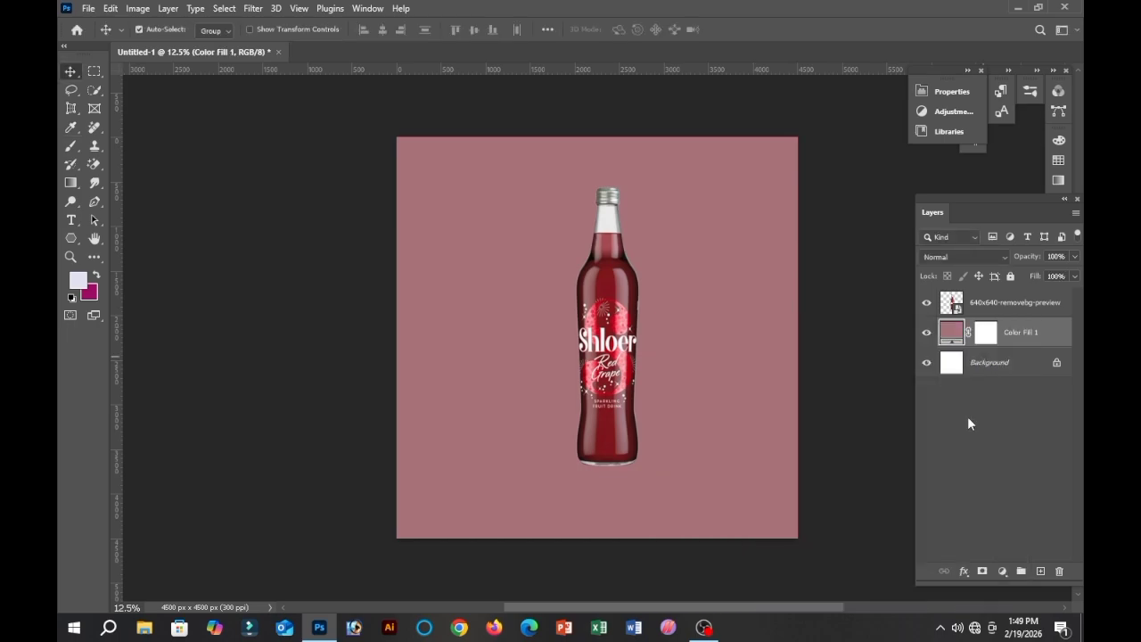
click(1040, 571)
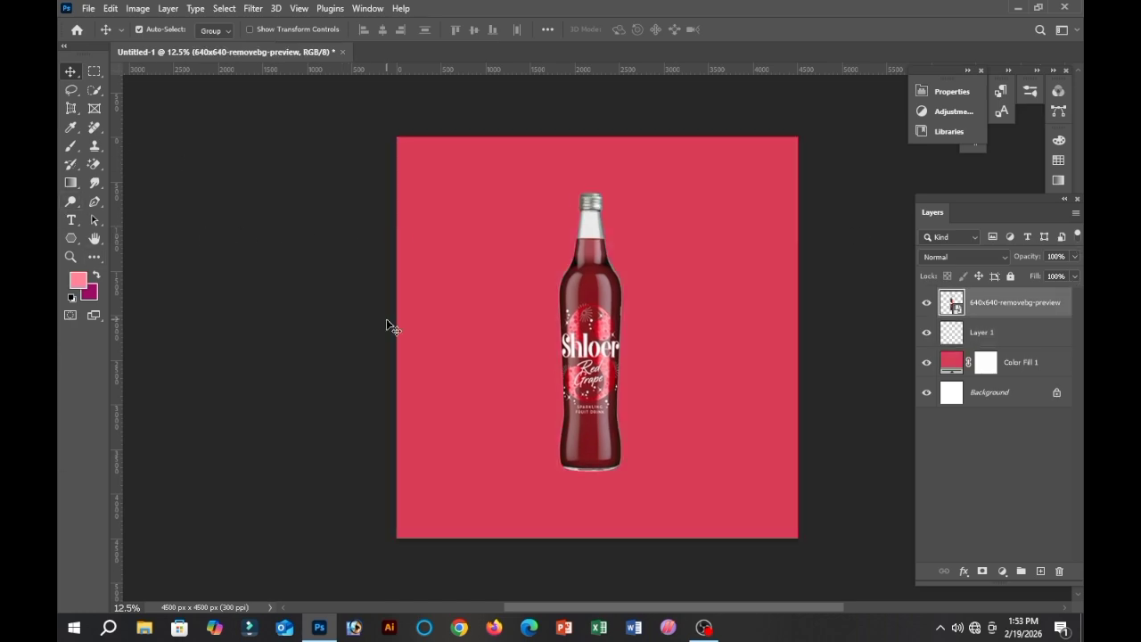
- Select Layer 1 beneath the bottle and choose the Soft Round brush for painting on it
click(987, 333)
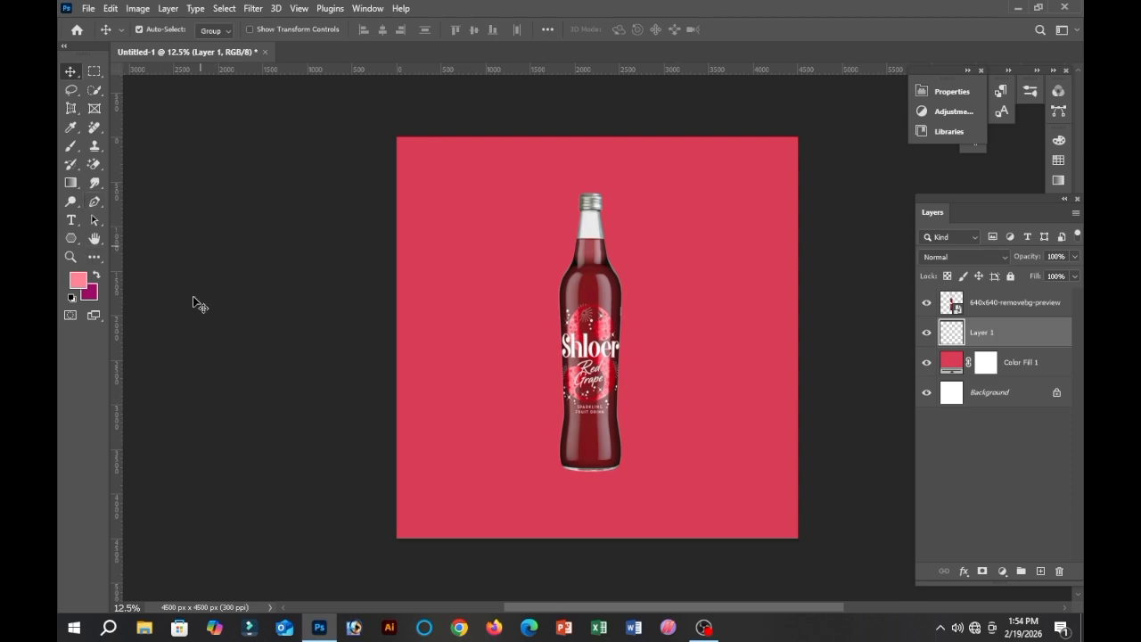
click(70, 148)
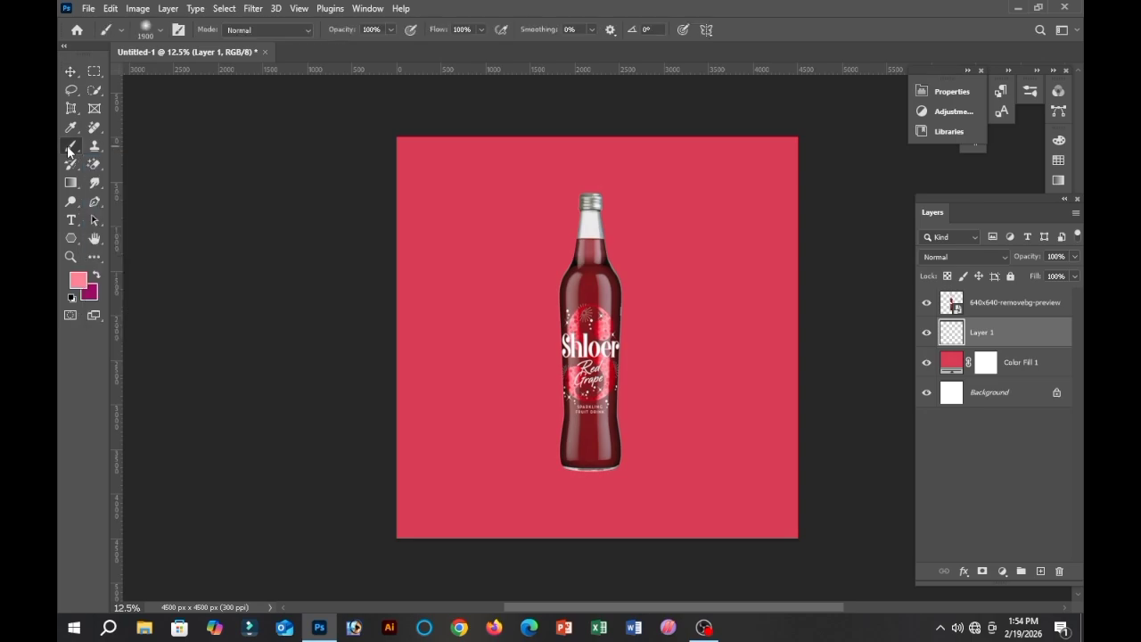
click(159, 31)
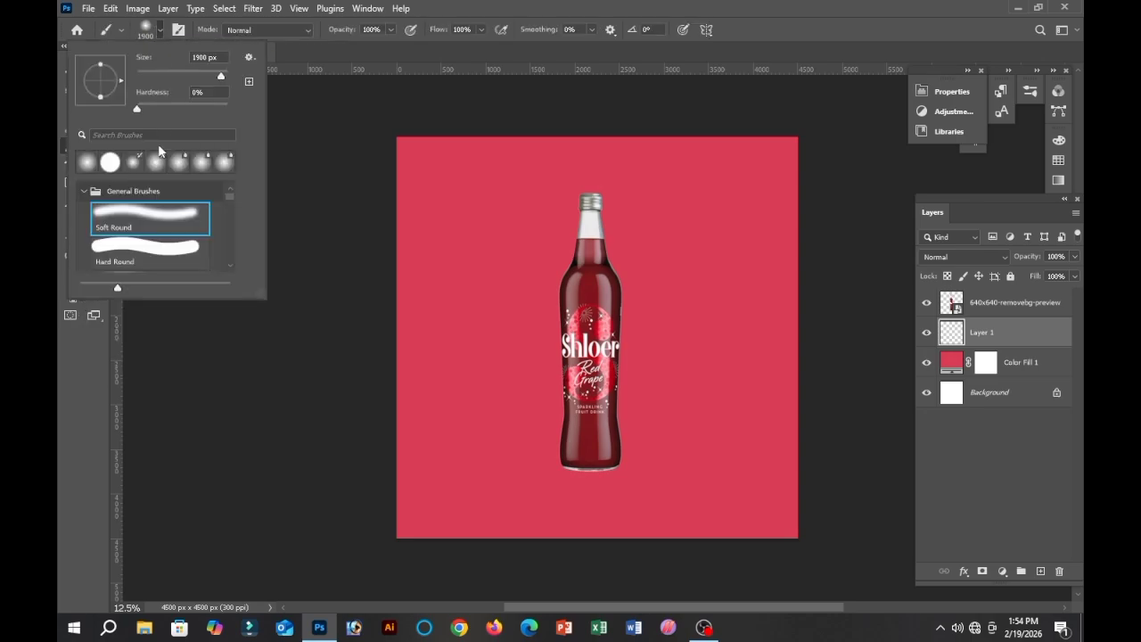
double_click(147, 217)
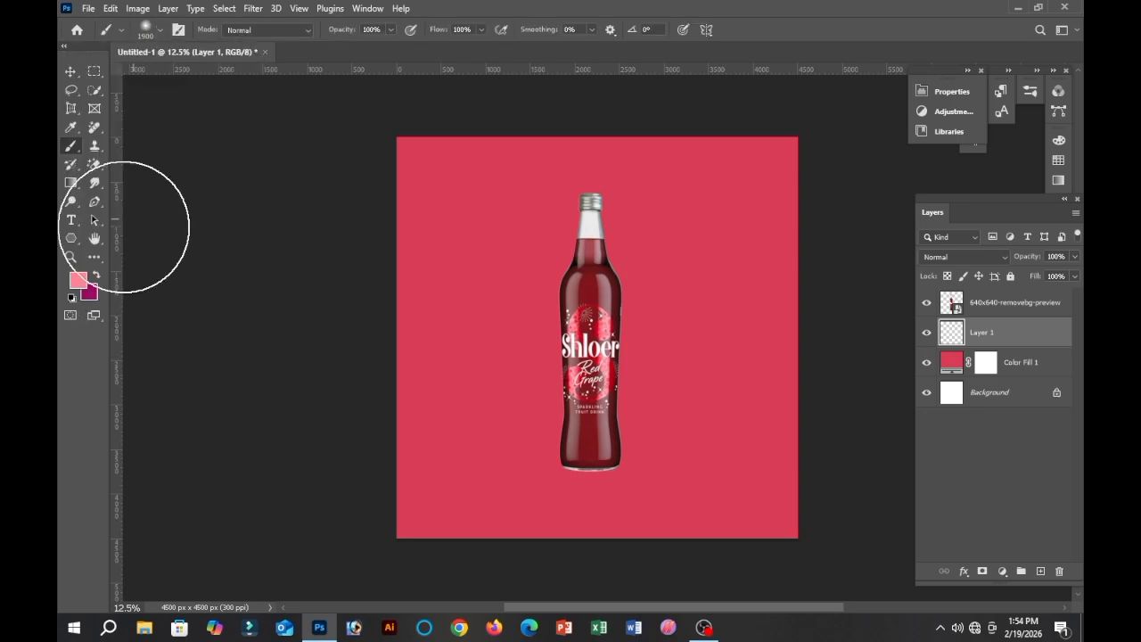
- Set the foreground colour to light pink ffc4cc, starting from a tone sampled on the bottle, and return to the Brush tool
click(77, 282)
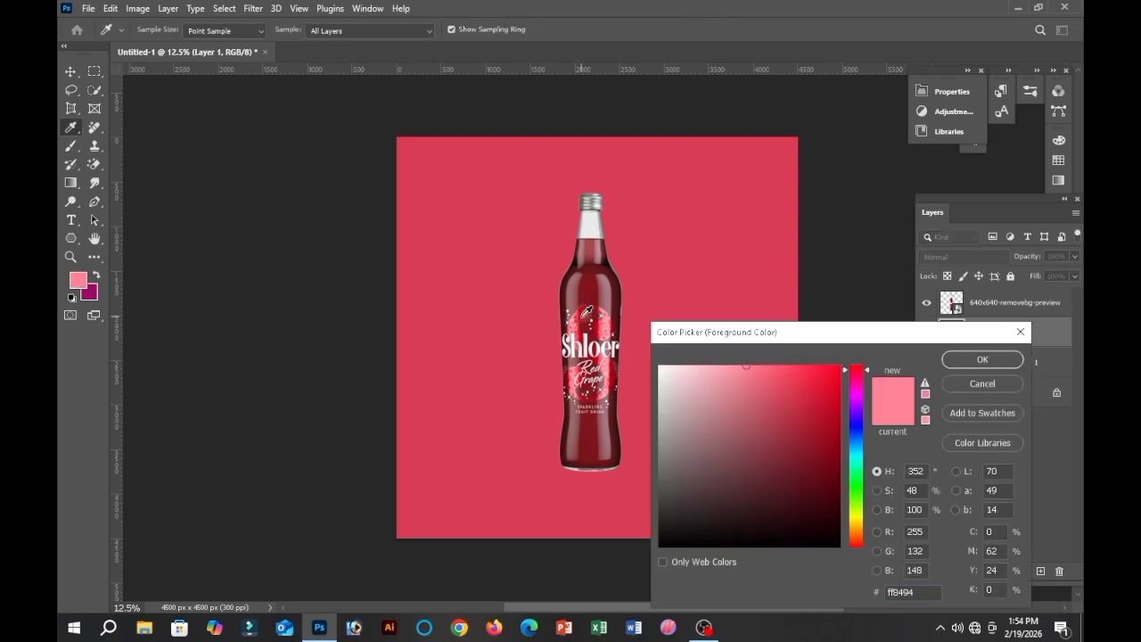
click(607, 291)
drag(707, 388, 701, 353)
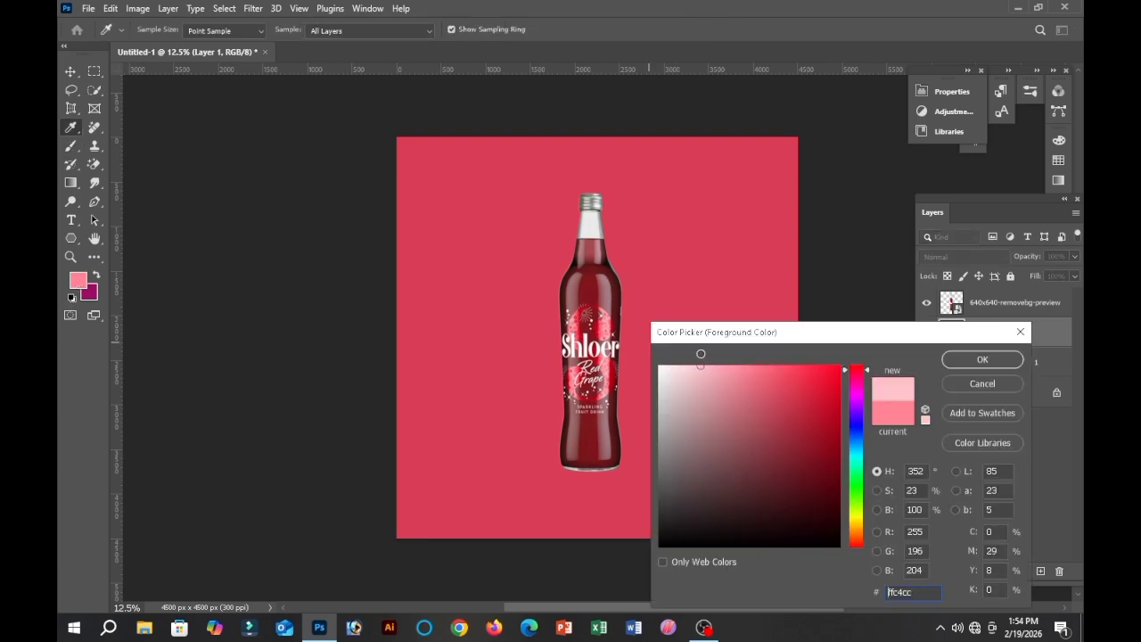
click(982, 360)
key(b)
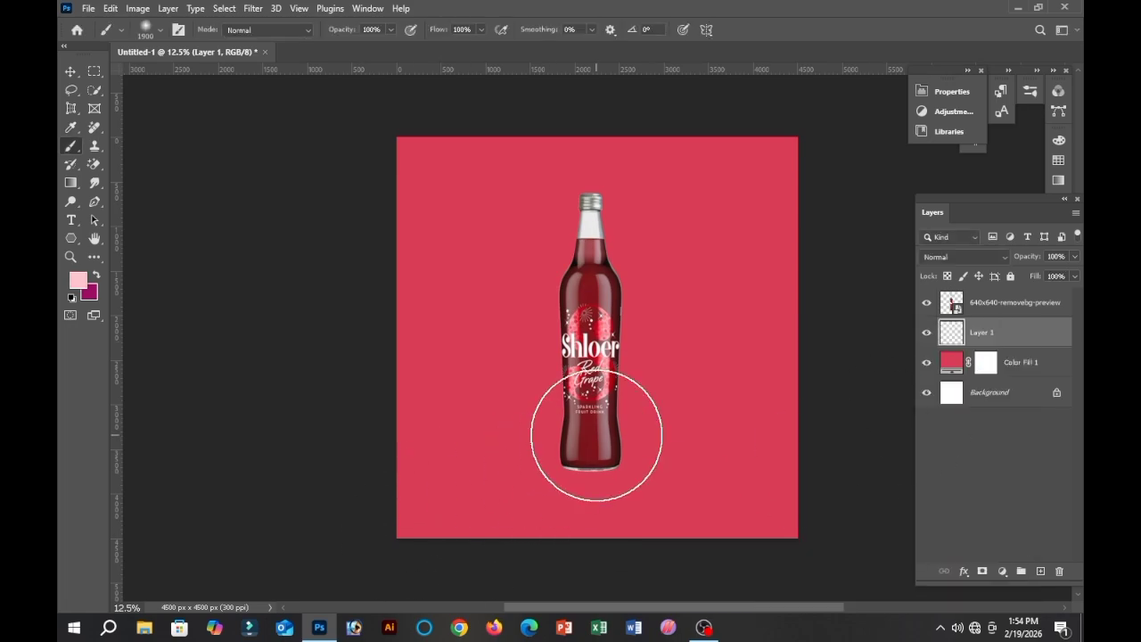
- Paint a soft light pink glow behind the bottle on Layer 1 along its full height, reducing the brush from 1900 px
click(591, 390)
drag(591, 391, 573, 241)
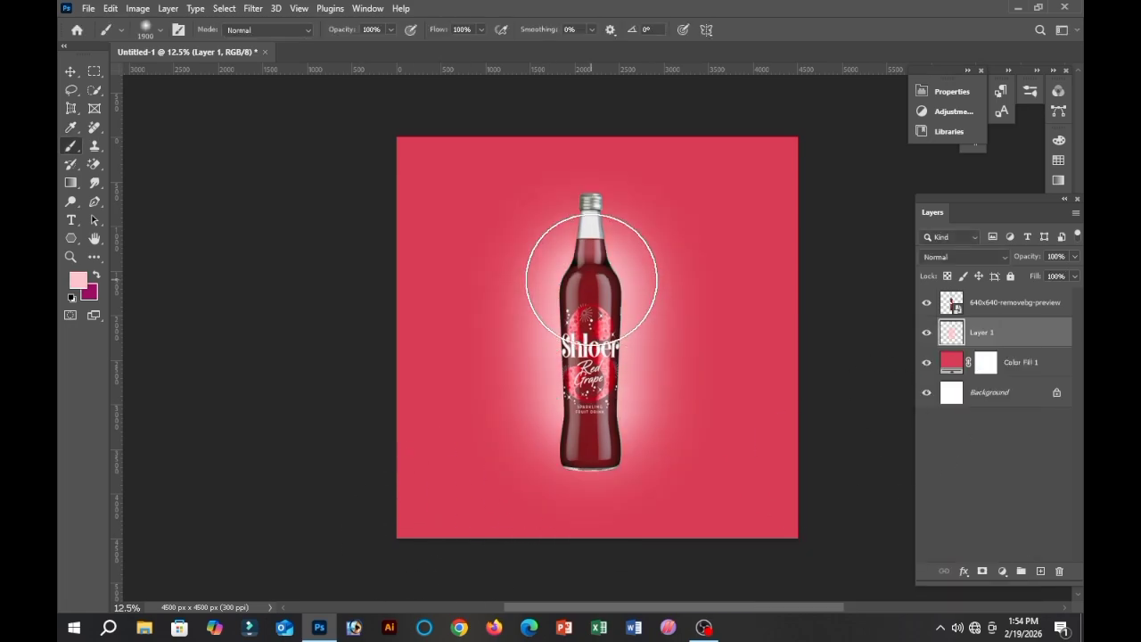
key(bracketleft)
key(bracketleft)
drag(555, 407, 586, 247)
- Resize the brush to 1300 px and paint a wide pink light beam from the bottle's shoulder to the canvas's upper-right corner
key(bracketleft)
key(bracketleft)
key(bracketleft)
key(bracketleft)
key(bracketleft)
key(bracketleft)
key(bracketleft)
key(bracketleft)
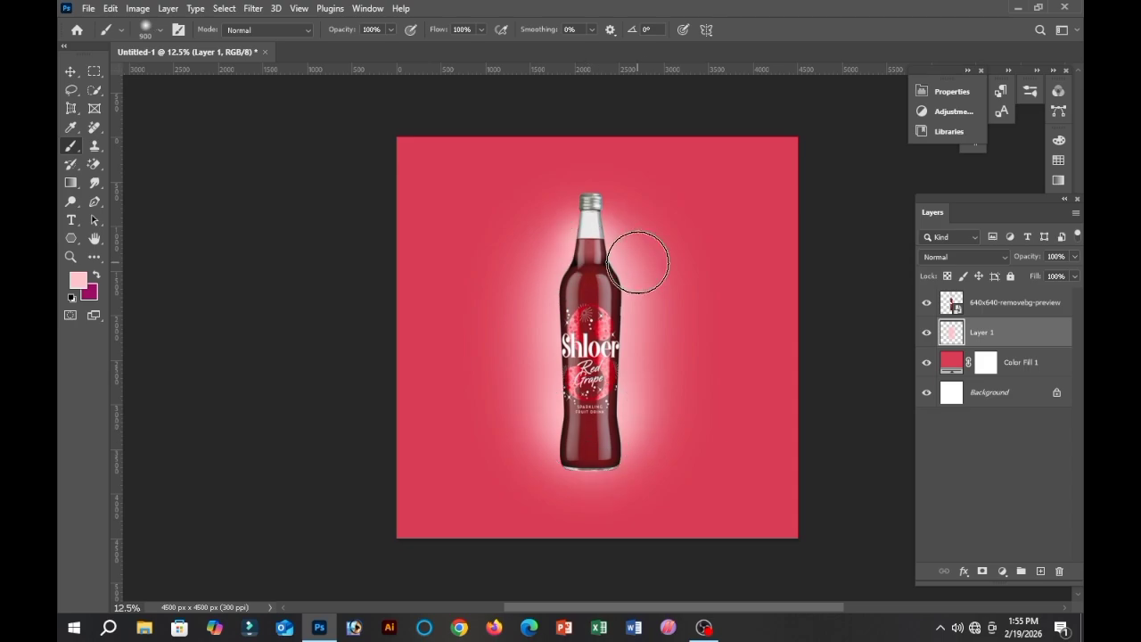
key(bracketright)
key(bracketright)
key(bracketright)
key(bracketright)
mouse_move(667, 247)
mouse_down()
mouse_move(749, 174)
mouse_move(780, 128)
mouse_move(720, 218)
mouse_move(769, 180)
mouse_move(700, 190)
mouse_move(656, 229)
mouse_move(659, 254)
mouse_move(679, 257)
mouse_move(668, 267)
mouse_move(673, 211)
mouse_move(700, 212)
mouse_move(657, 263)
mouse_move(689, 261)
mouse_move(657, 274)
mouse_move(745, 239)
mouse_move(771, 180)
mouse_move(714, 230)
mouse_up()
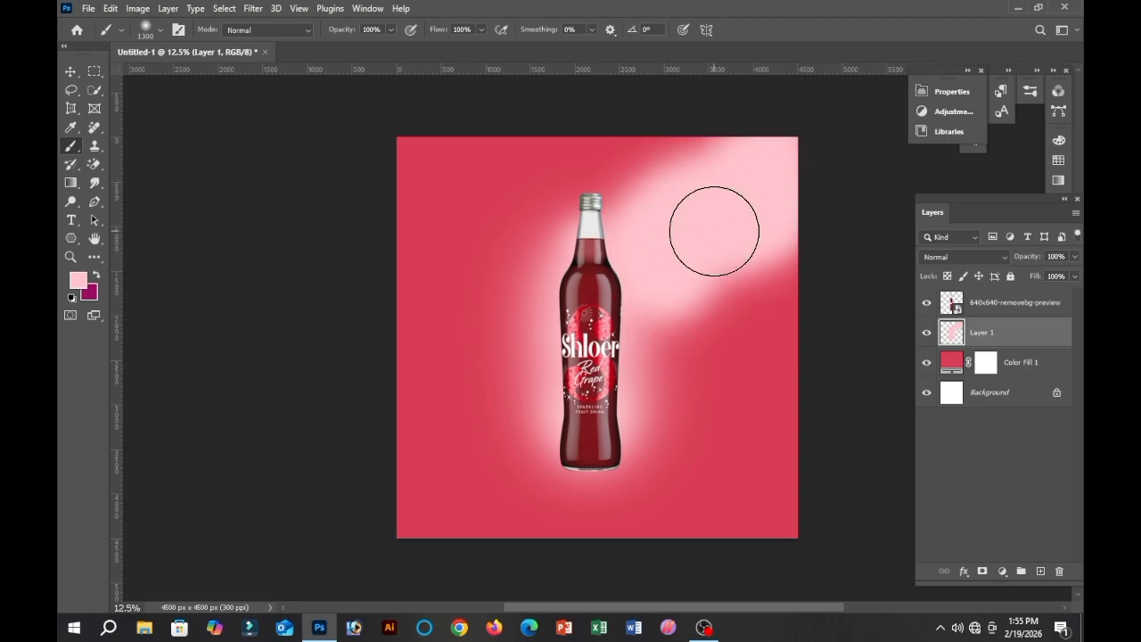
- Set Layer 1's blending mode to Linear Burn and create a new empty layer above it
click(1007, 259)
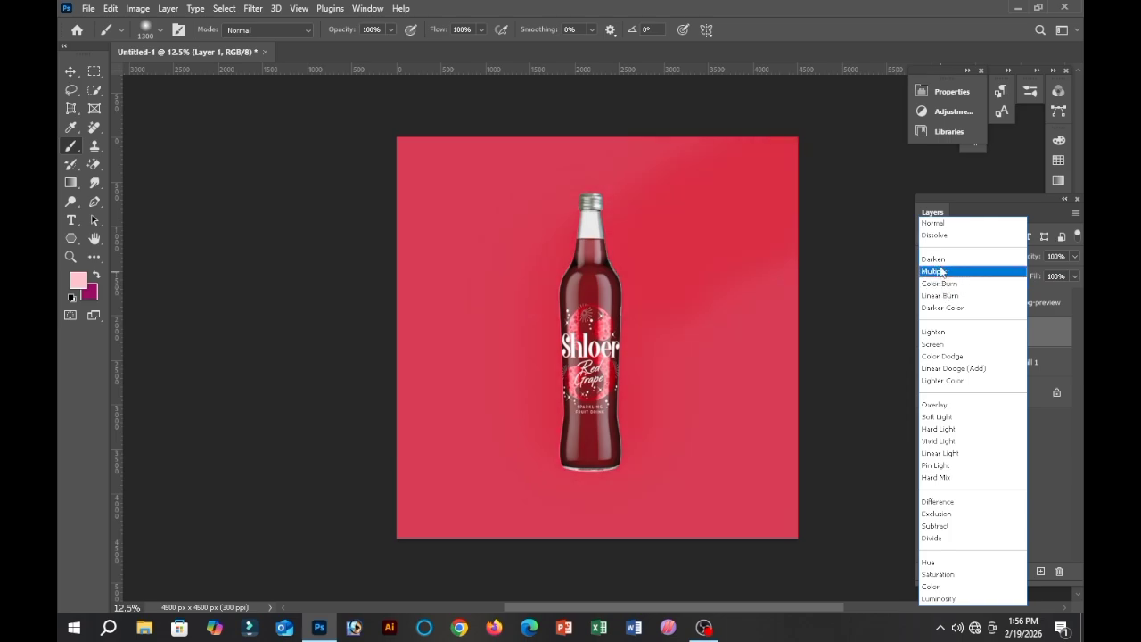
click(940, 296)
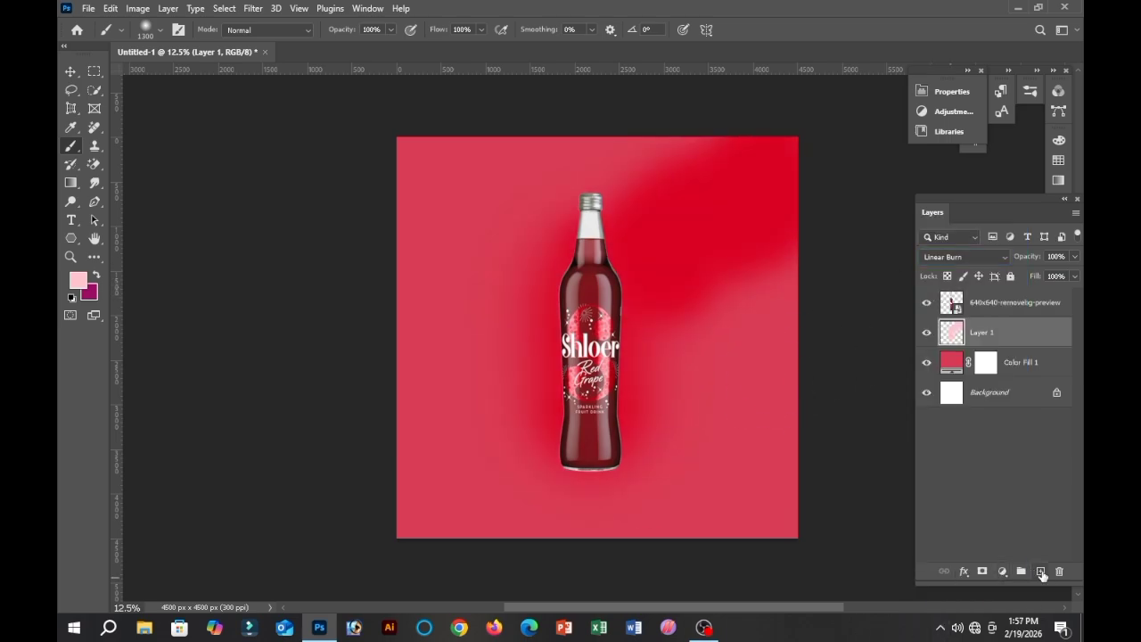
click(1040, 572)
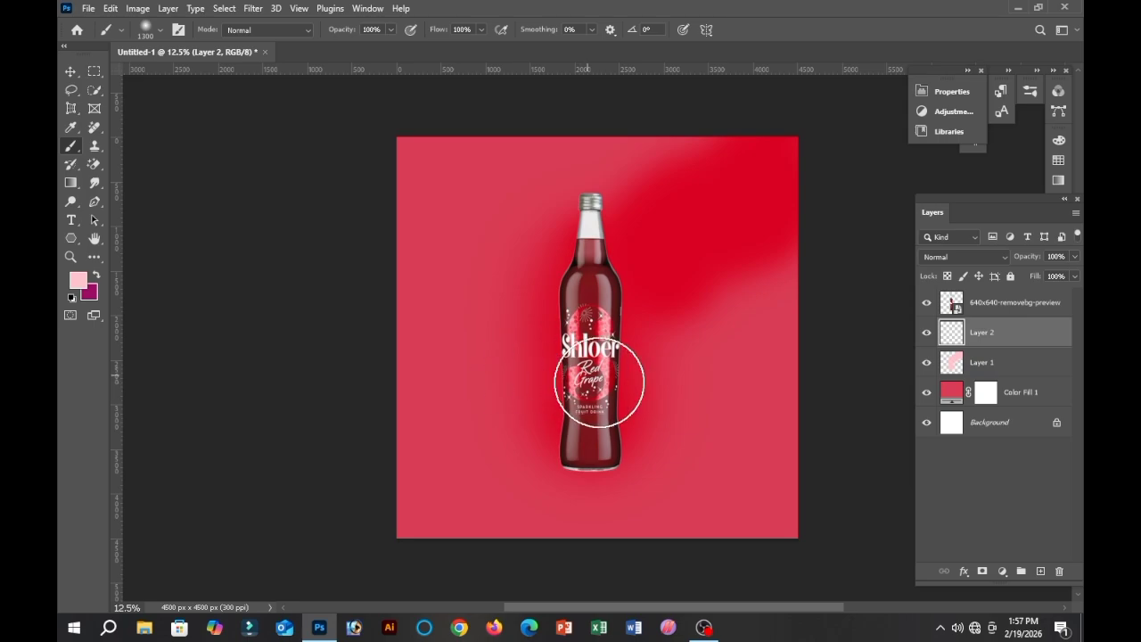
- Enlarge the brush to 1800 px and dab a soft pink glow behind the bottle's body and shoulder on Layer 2
key(bracketright)
key(bracketright)
key(bracketright)
key(bracketright)
key(bracketright)
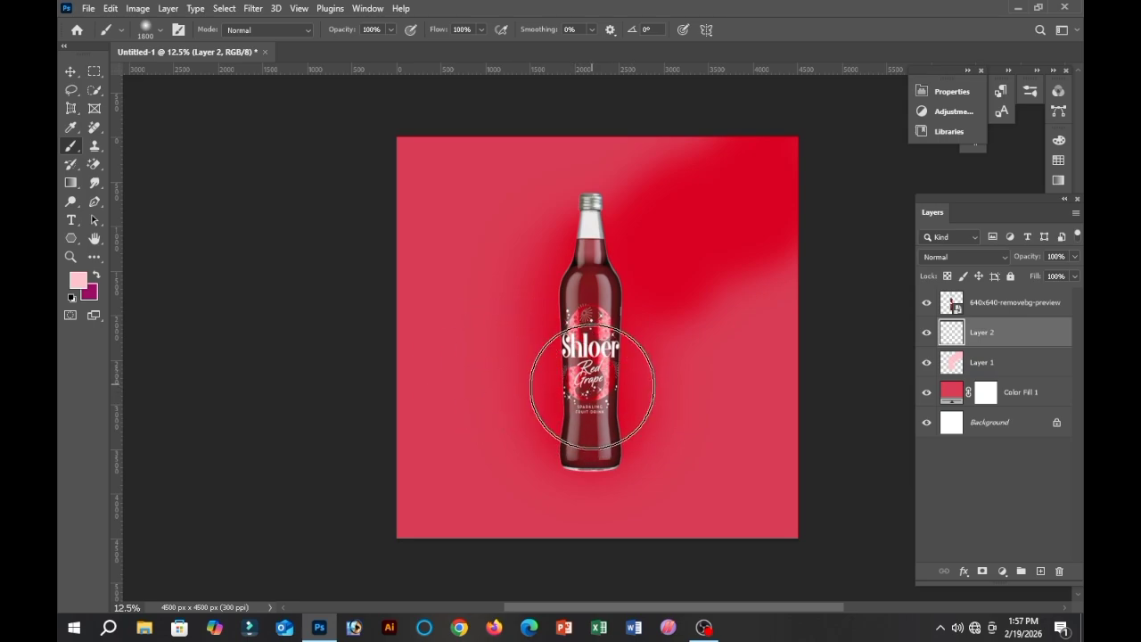
click(587, 382)
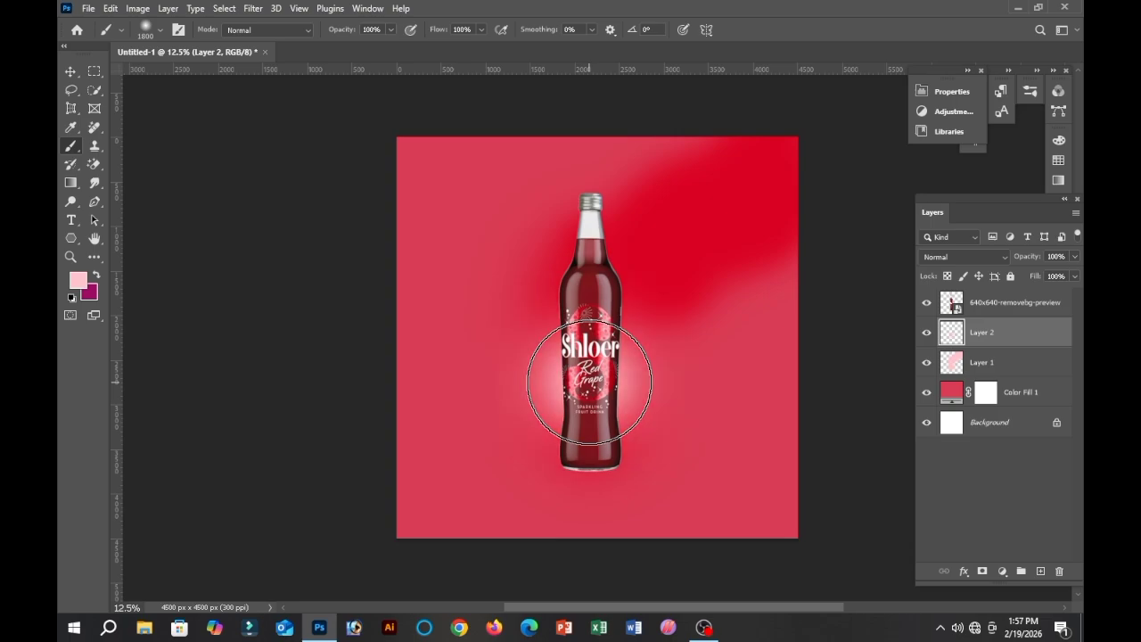
click(588, 328)
click(577, 272)
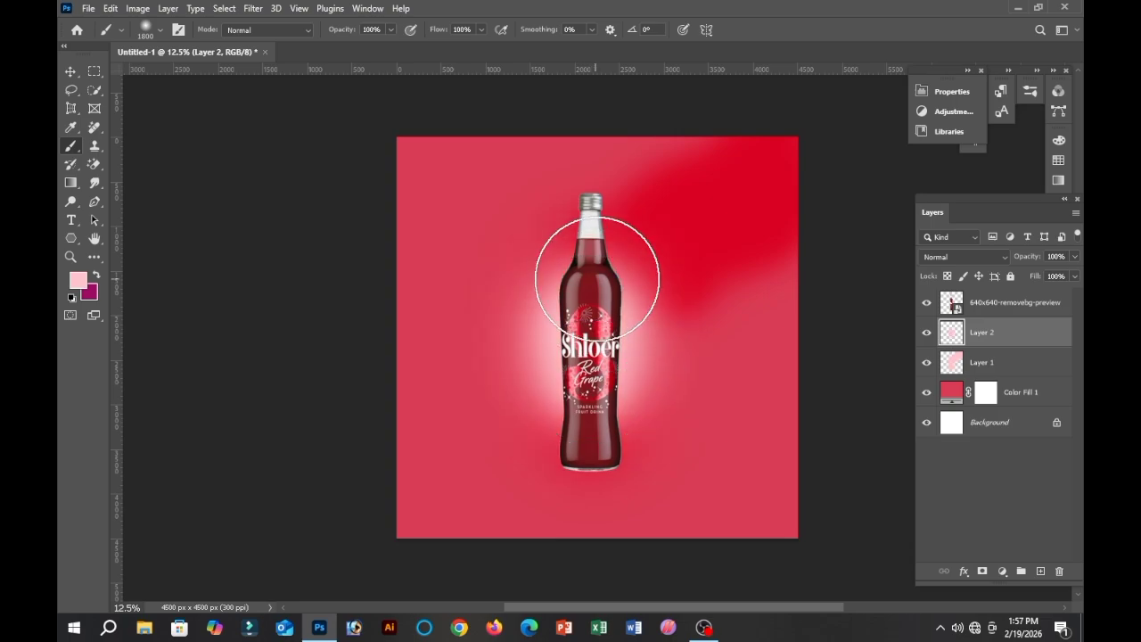
- Paint a pink light beam from the bottle's neck to the canvas's upper-right corner on Layer 2, and widen the lower glow
mouse_move(575, 268)
mouse_down()
mouse_move(612, 229)
mouse_move(658, 254)
mouse_up()
mouse_move(701, 204)
mouse_down()
mouse_move(752, 191)
mouse_move(757, 204)
mouse_move(772, 170)
mouse_up()
mouse_move(696, 173)
mouse_down()
mouse_move(716, 301)
mouse_move(721, 184)
mouse_move(776, 239)
mouse_up()
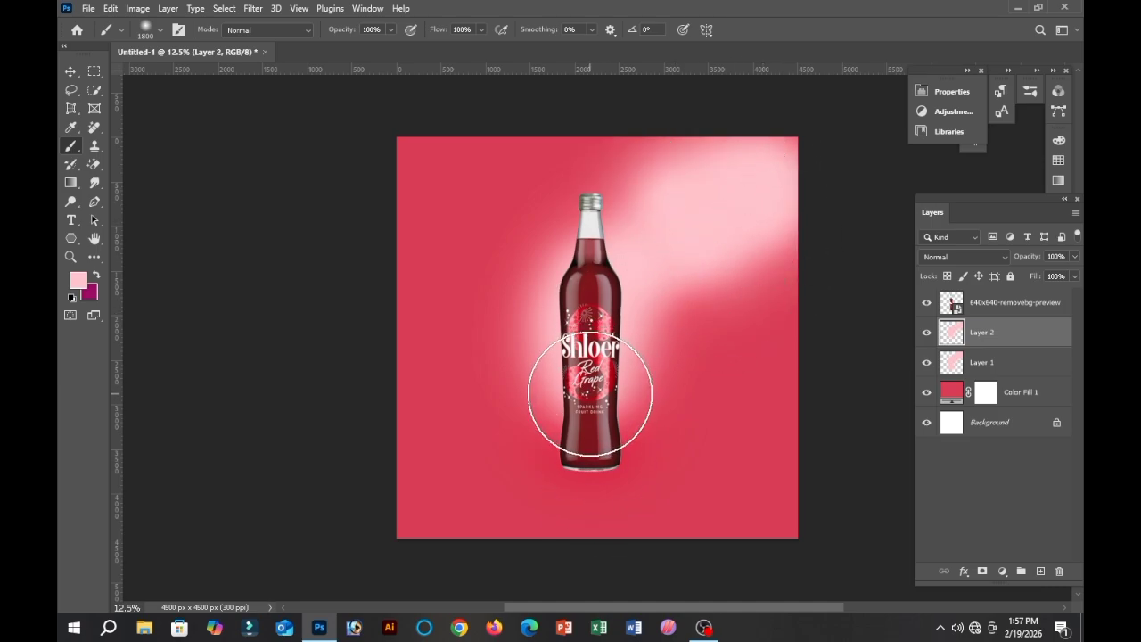
mouse_move(576, 384)
mouse_down()
mouse_move(596, 375)
mouse_move(580, 377)
mouse_move(589, 392)
mouse_up()
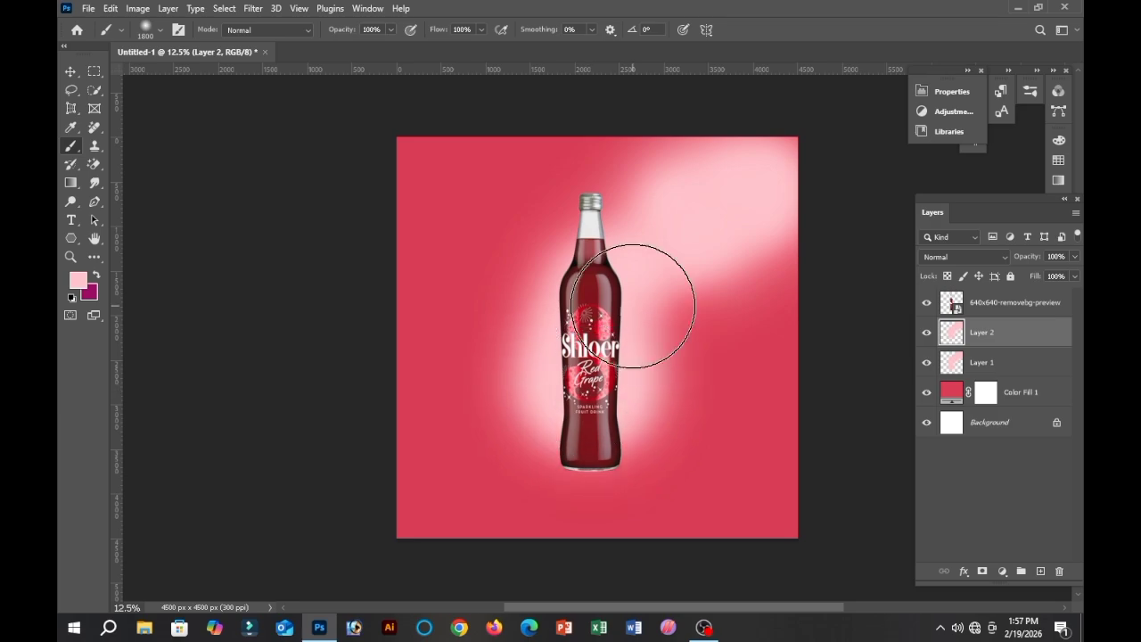
- Set Layer 2's blending mode to Darker Color
click(1005, 256)
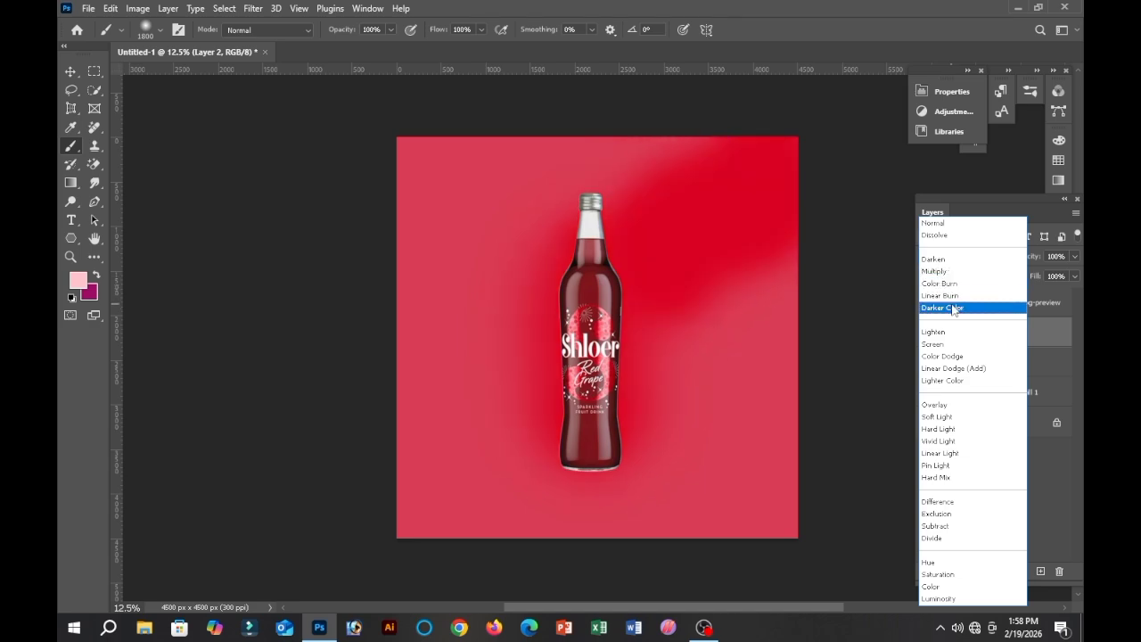
click(952, 308)
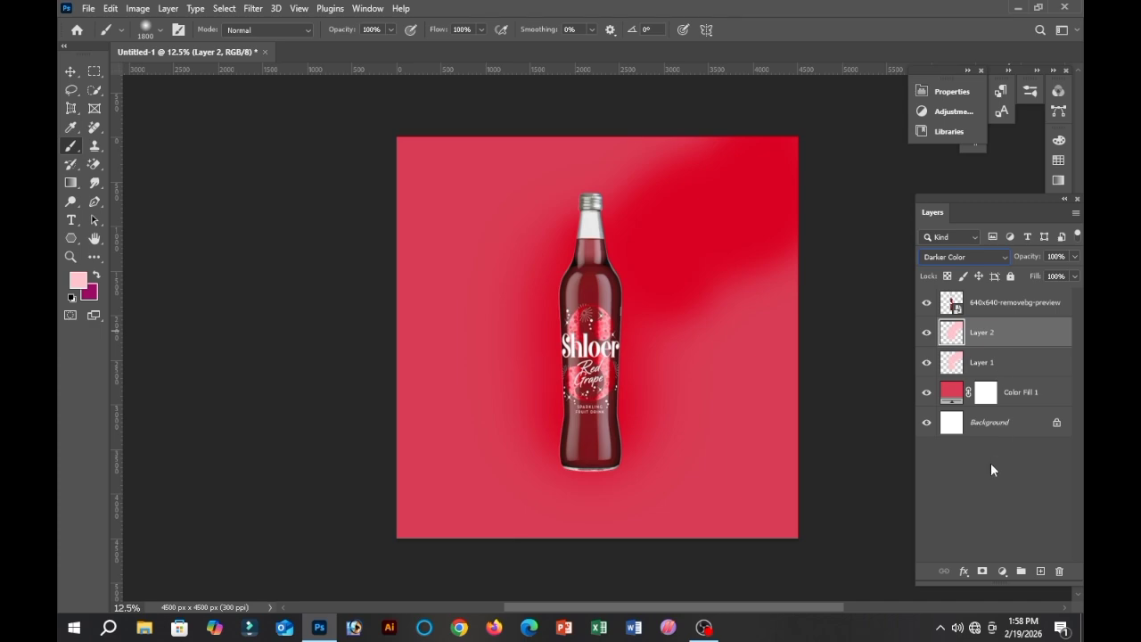
shift+click(1006, 424)
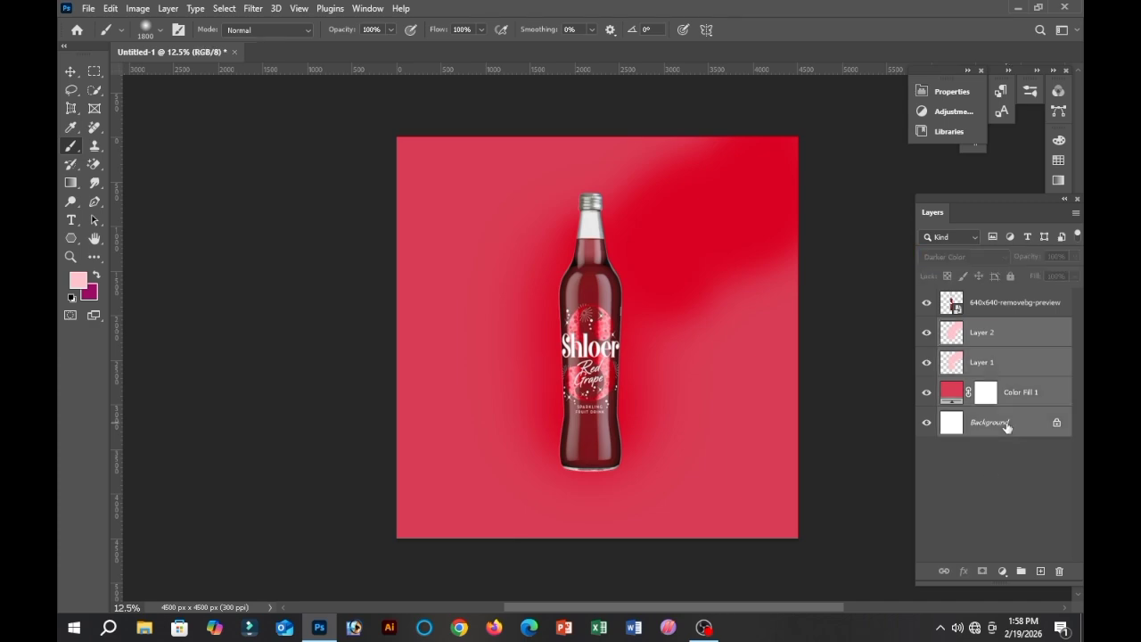
right_click(1003, 371)
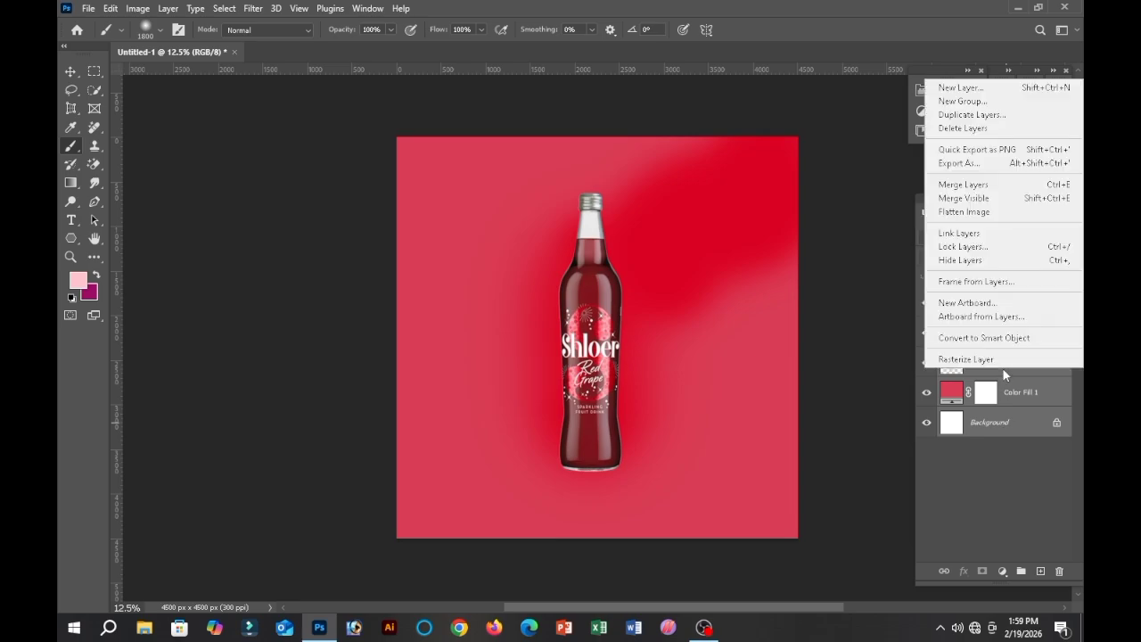
click(1003, 390)
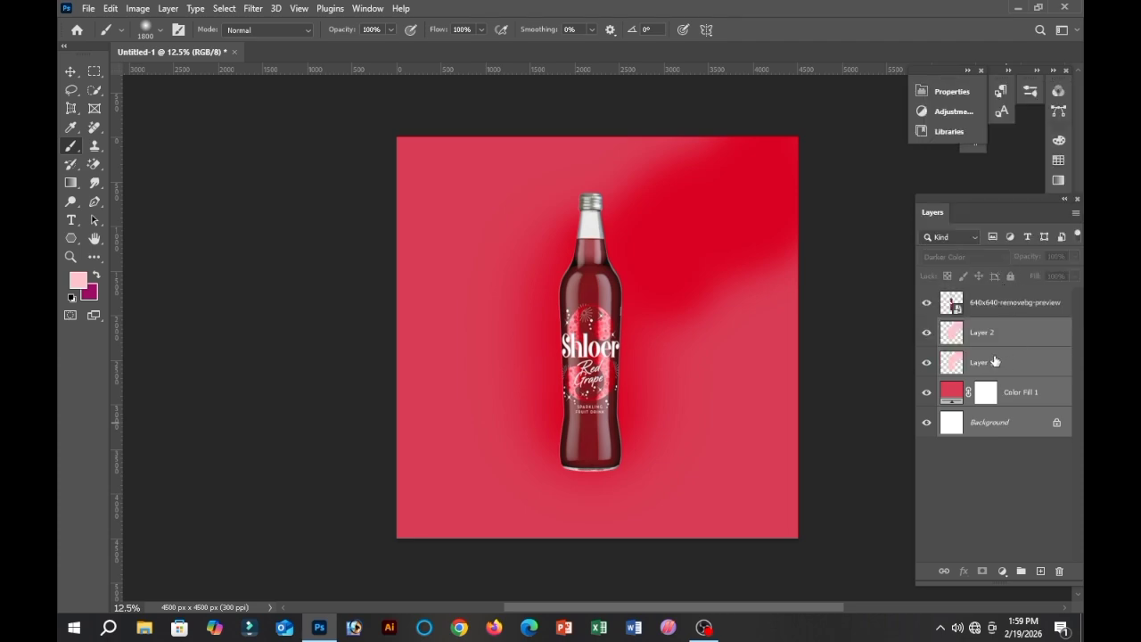
click(1000, 335)
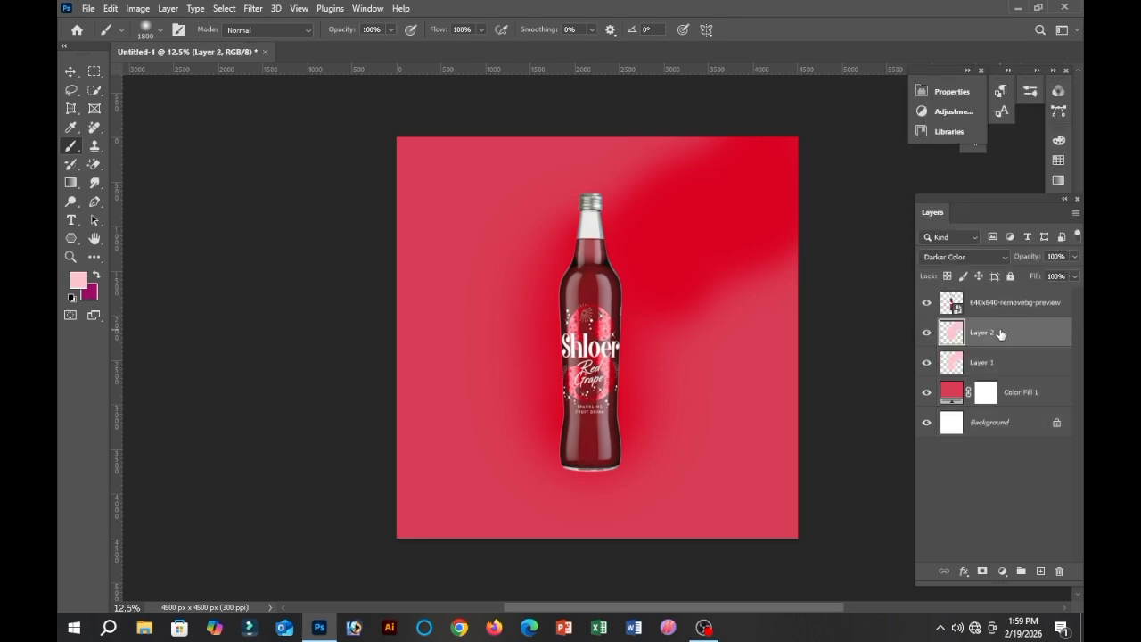
shift+click(1000, 363)
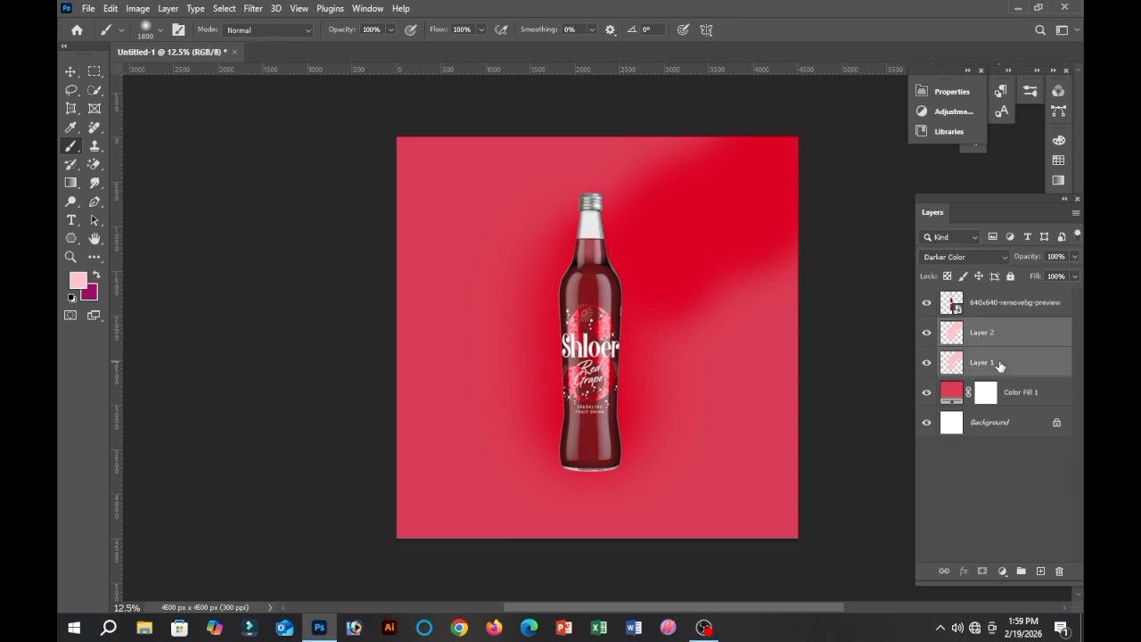
shift+click(996, 394)
shift+click(993, 394)
shift+click(1027, 395)
shift+click(1014, 428)
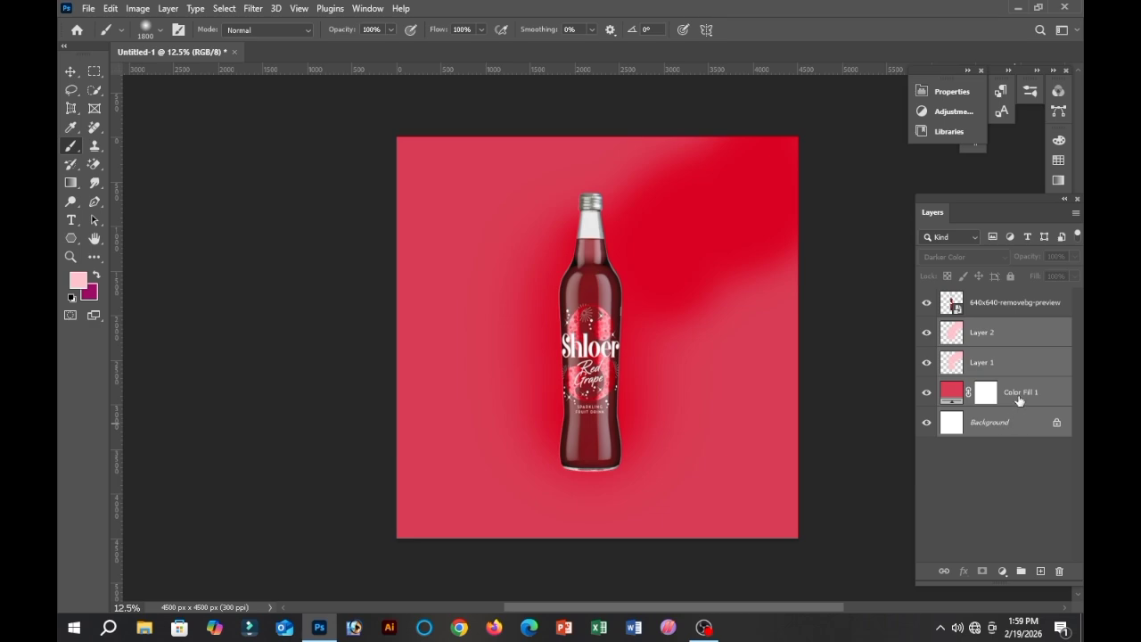
- Group the Color Fill 1, Layer 1 and Layer 2 layers together, leaving out the white background layer
click(1019, 400)
shift+click(1016, 364)
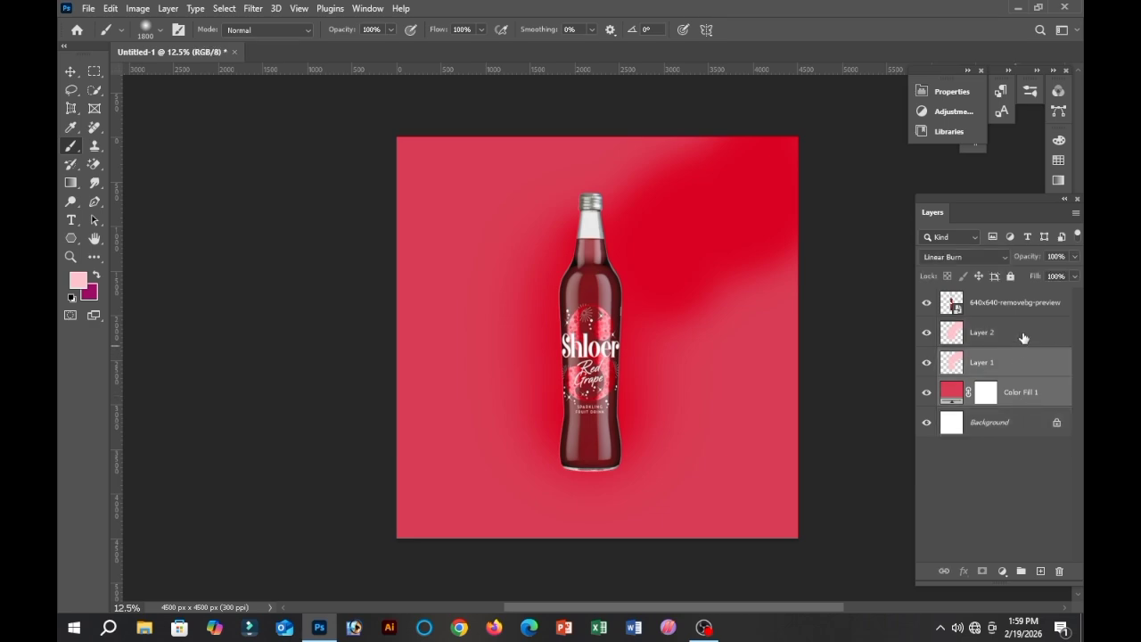
shift+click(1020, 335)
key(ctrl+g)
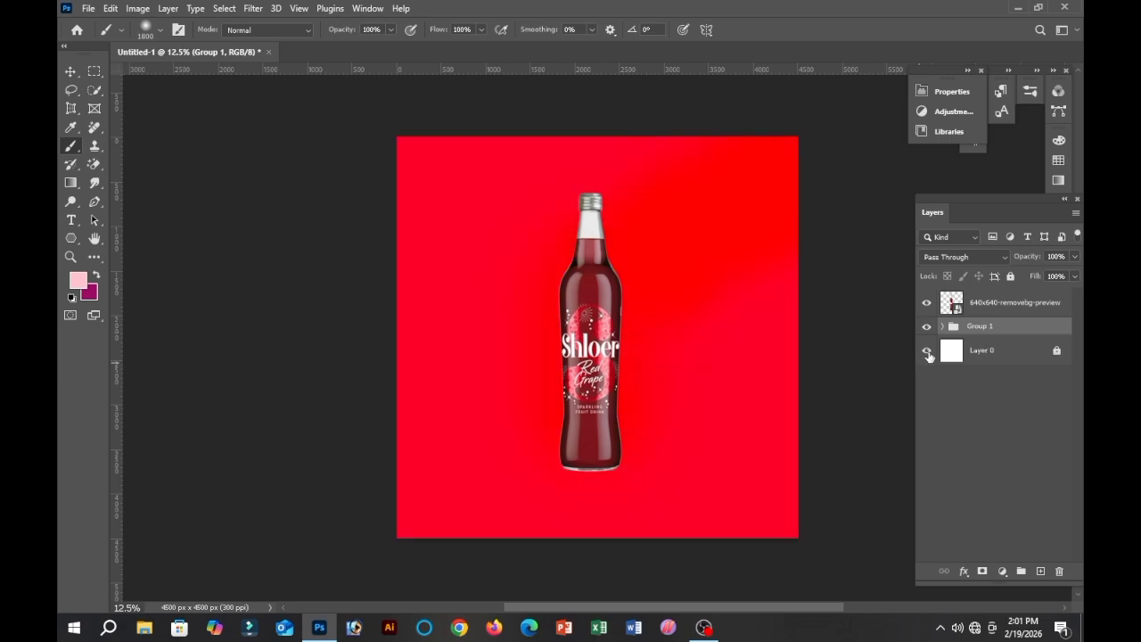
- Hide Layer 0 and Group 1 and open the Camera Raw Filter on the bottle layer
drag(928, 355, 929, 328)
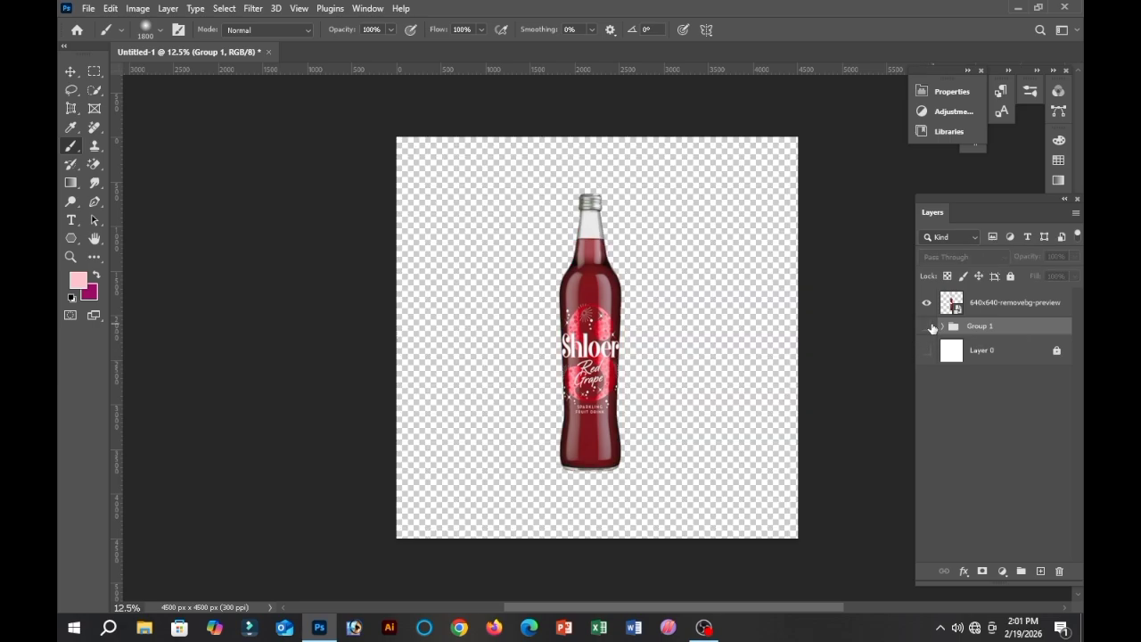
click(983, 303)
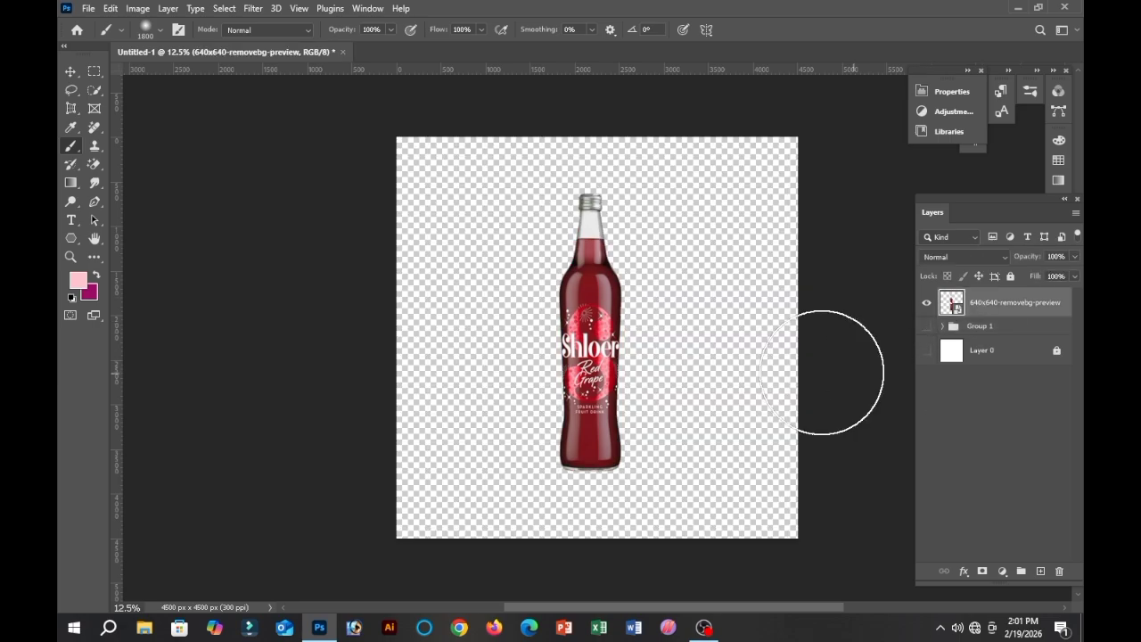
click(253, 11)
click(322, 117)
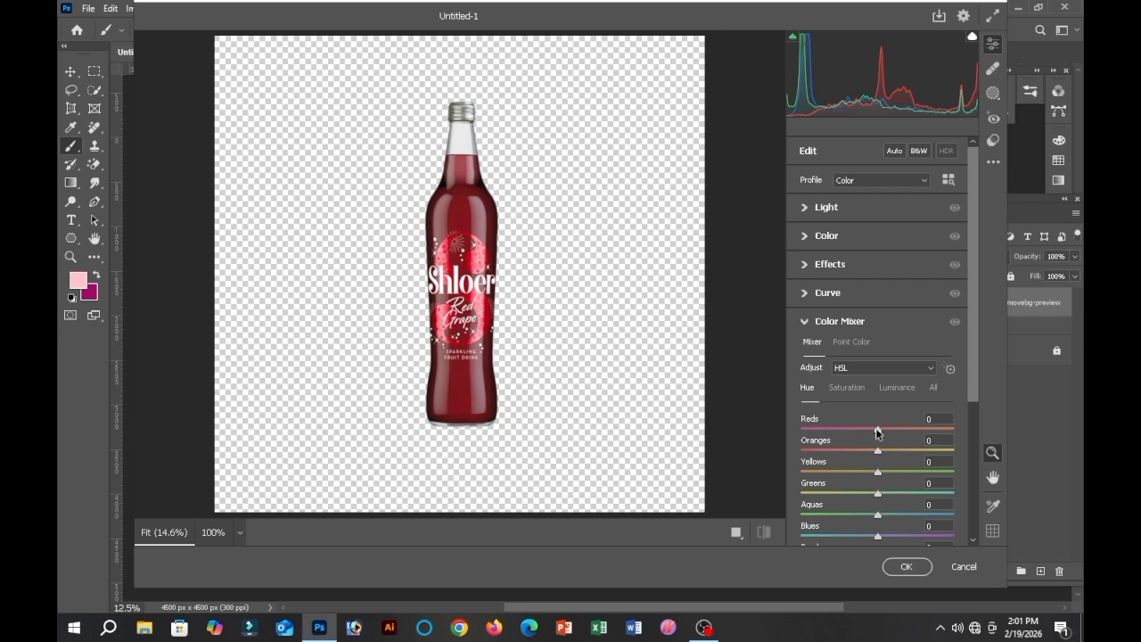
- In the Color Mixer, set the hue of Reds to -16, Oranges to -68, Yellows to +4, Aquas to +50 and Blues to +85
mouse_move(876, 433)
mouse_down()
mouse_move(906, 429)
mouse_move(840, 435)
mouse_move(862, 436)
mouse_up()
scroll(882, 437, down, 2)
mouse_move(878, 365)
mouse_down()
mouse_move(826, 365)
mouse_move(934, 385)
mouse_move(881, 386)
mouse_up()
drag(878, 430, 942, 451)
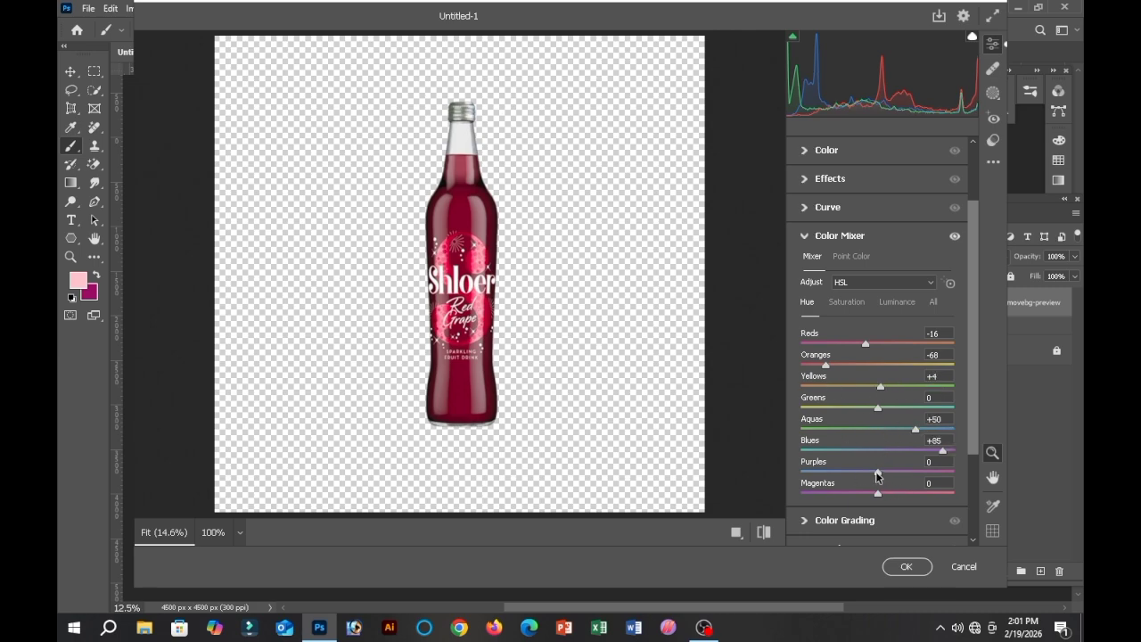
- Set the hue of Purples to -4, Magentas to +96, Reds to -1, Oranges to -71 and Yellows to -57, and apply the filter
drag(875, 471, 875, 467)
drag(876, 493, 951, 493)
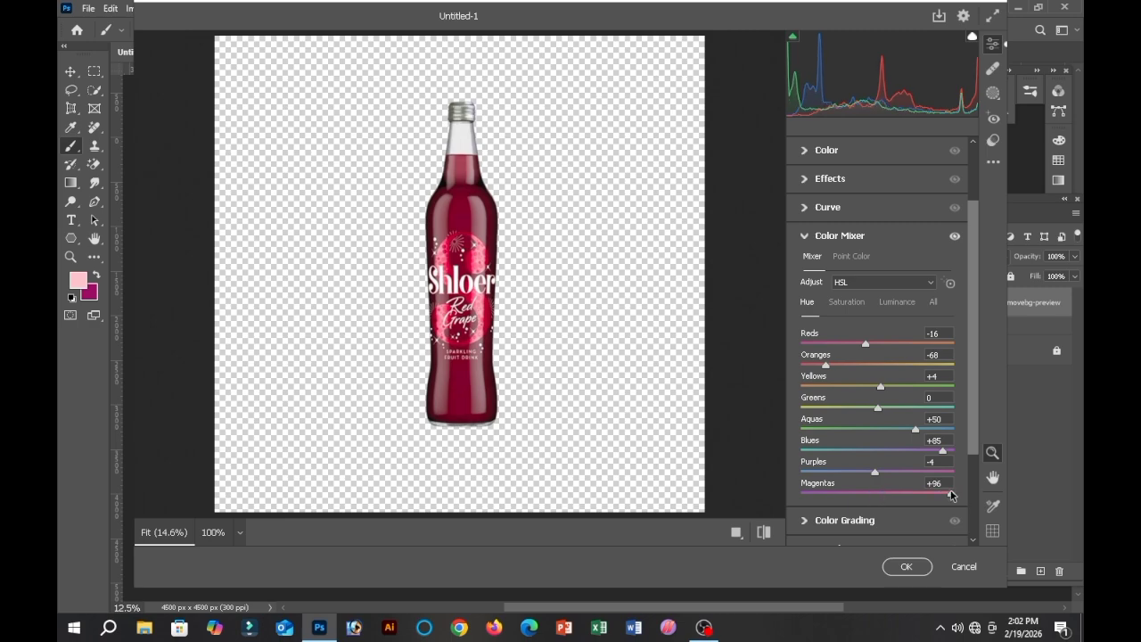
drag(879, 385, 878, 352)
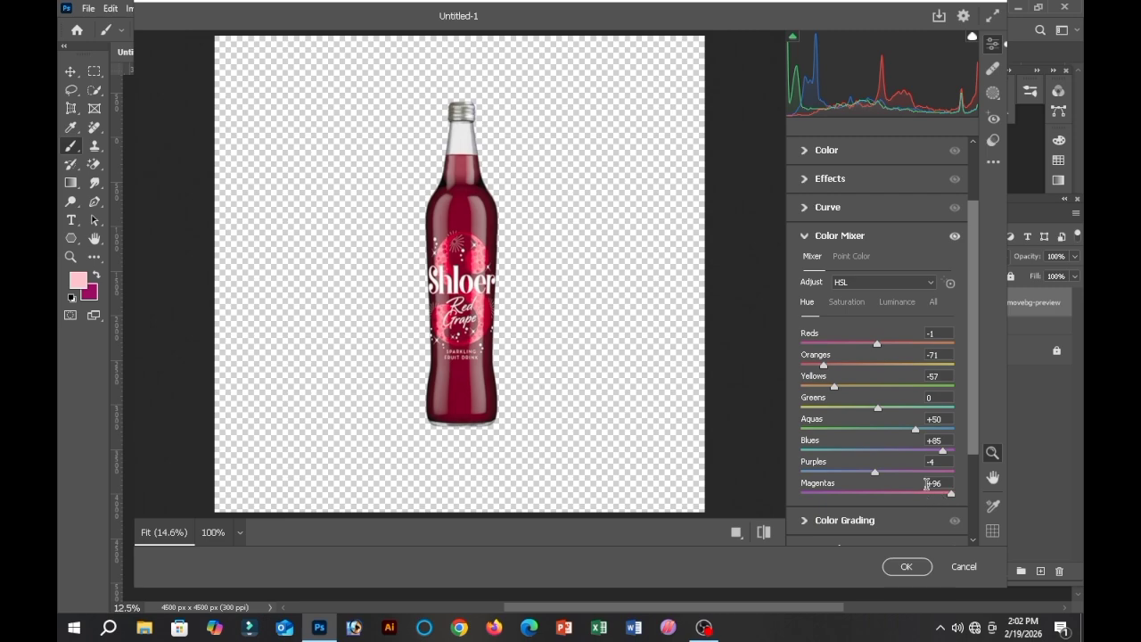
click(906, 567)
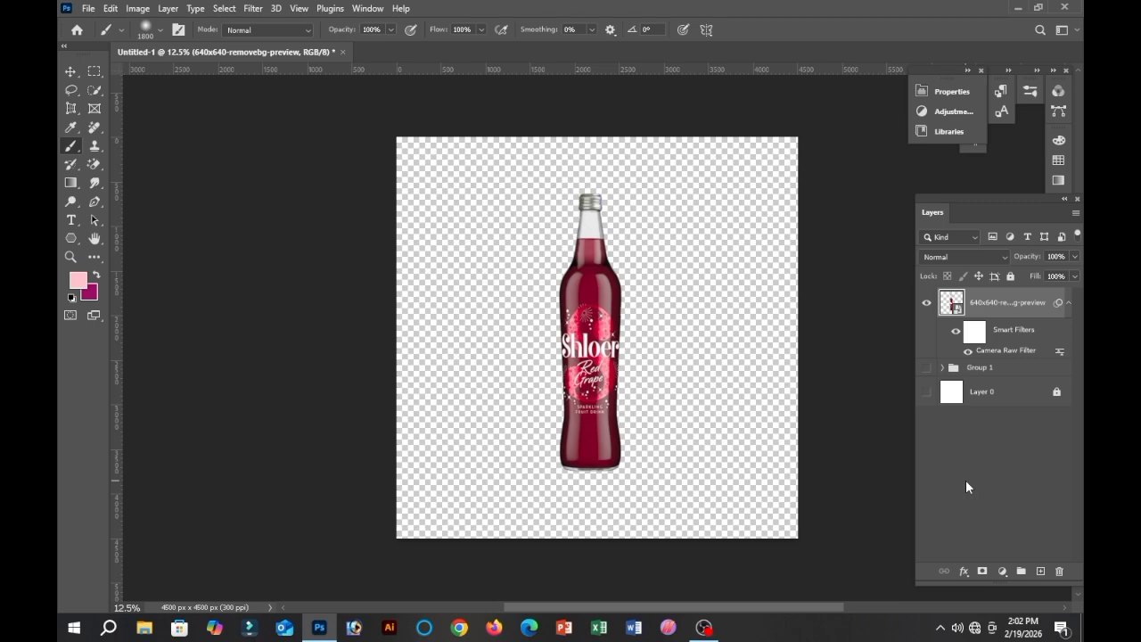
- Collapse the bottle layer's smart filter list and show Layer 0 and Group 1 again
click(1069, 302)
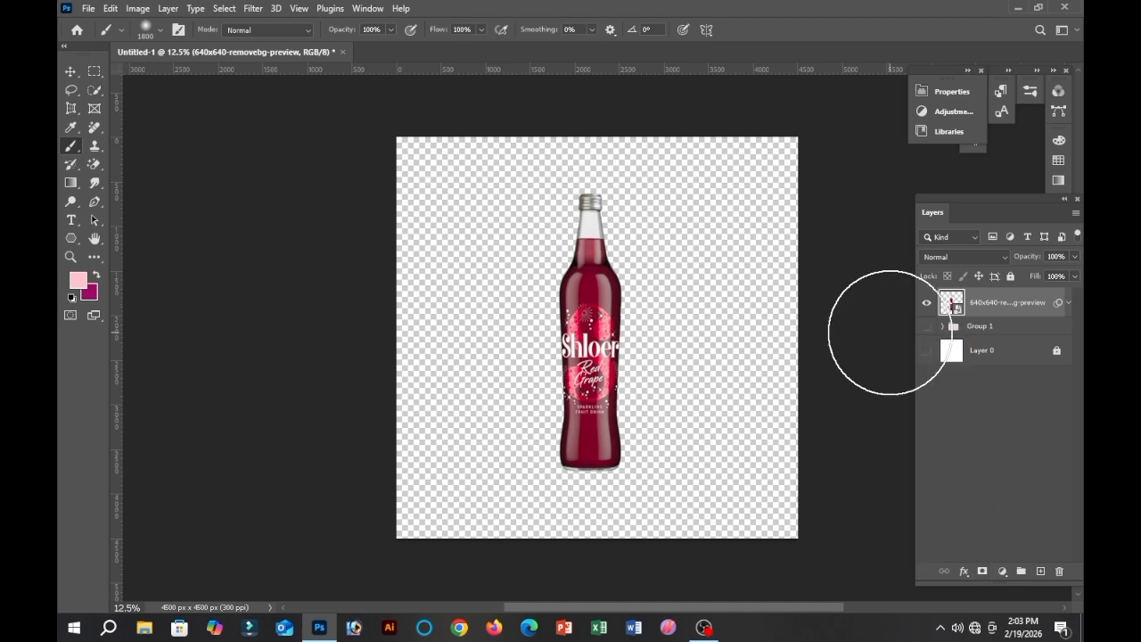
click(927, 350)
click(927, 326)
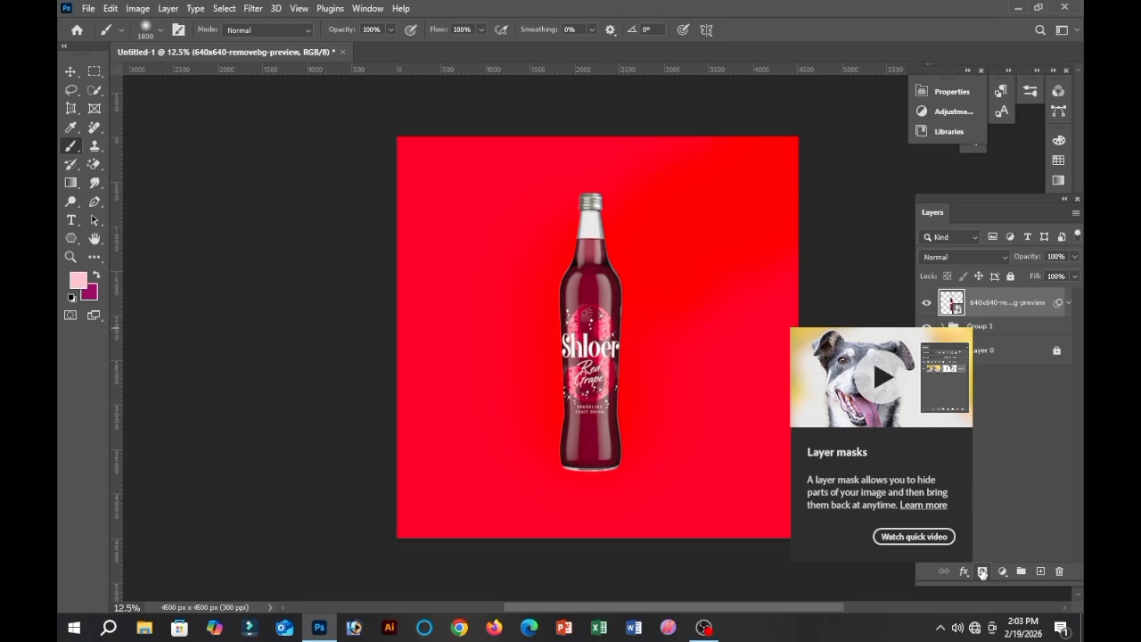
- Add a layer mask to the bottle layer and select the clear glass neck below the cap with the Polygonal Lasso tool
click(981, 572)
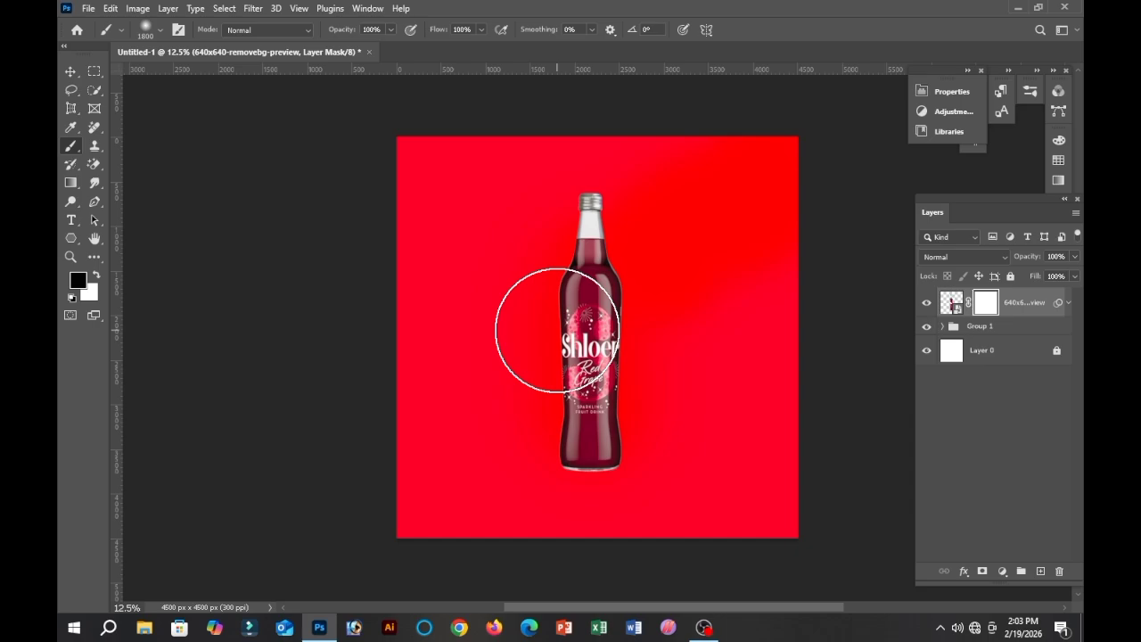
scroll(557, 329, up, 3)
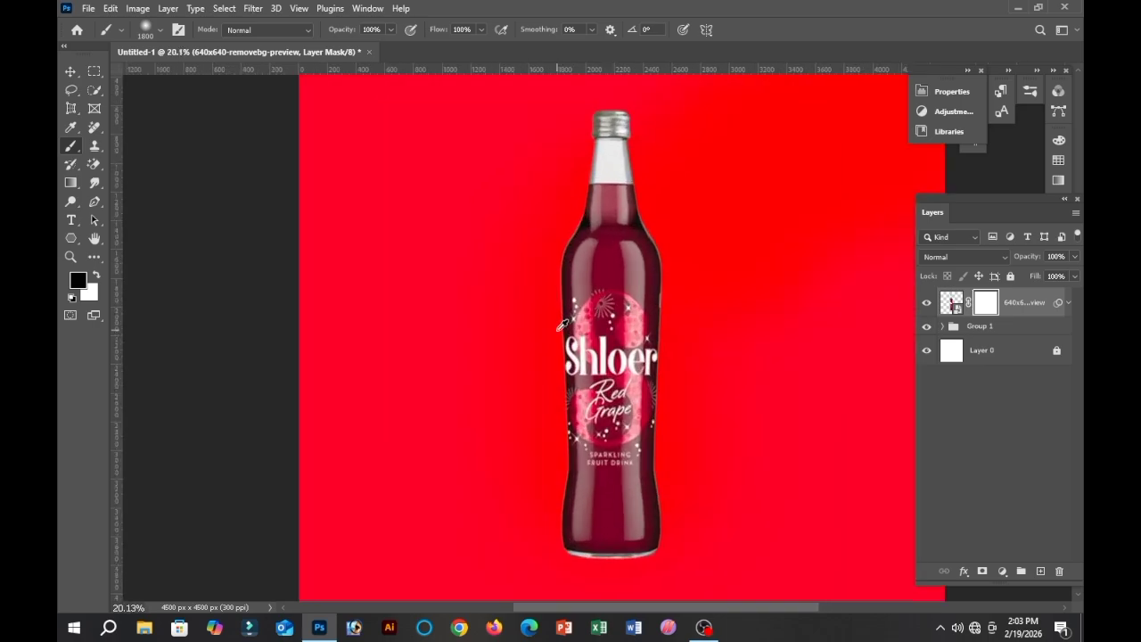
scroll(609, 307, up, 1)
scroll(597, 294, up, 2)
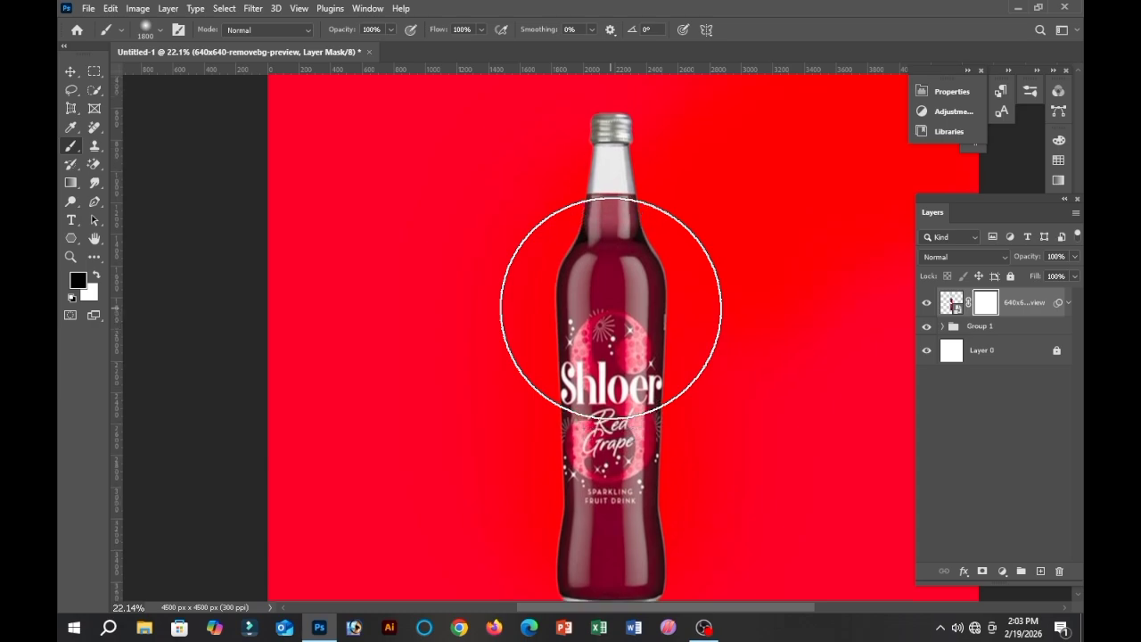
click(70, 89)
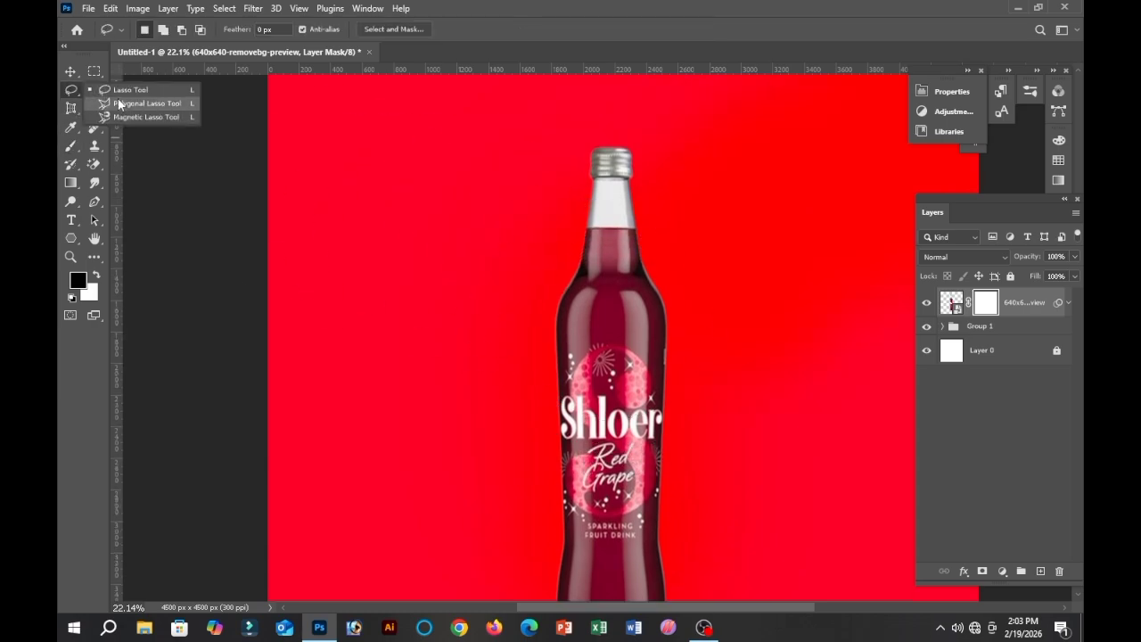
click(118, 105)
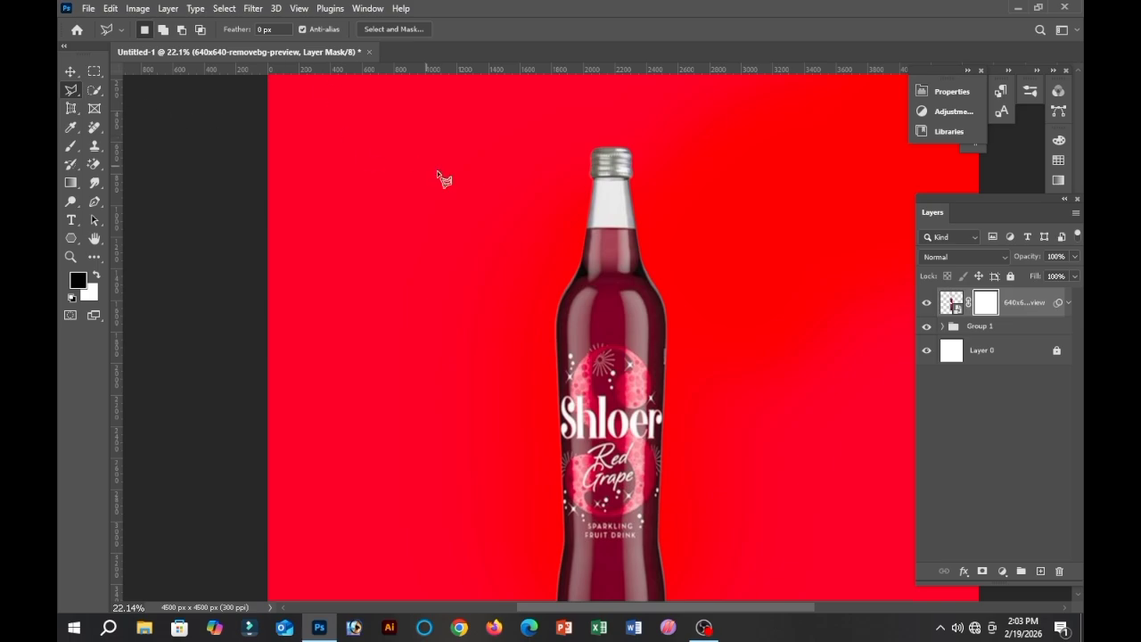
click(594, 179)
click(631, 177)
click(637, 227)
click(587, 228)
click(592, 178)
- Set the Brush tool's opacity to 86% and shrink the brush to about 500 px
click(72, 148)
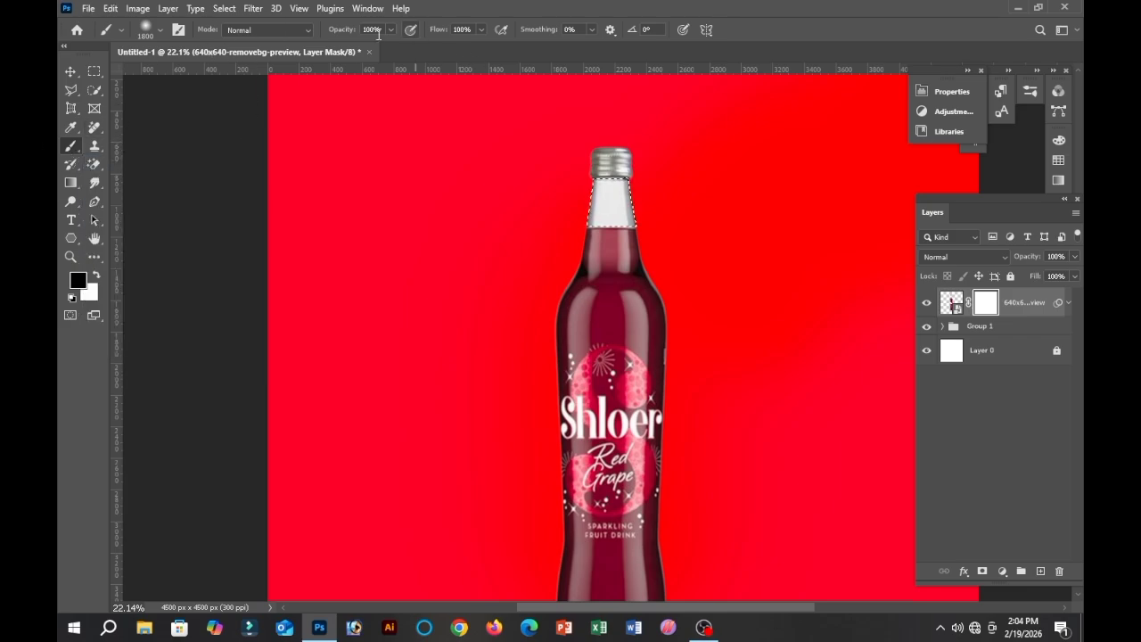
click(389, 31)
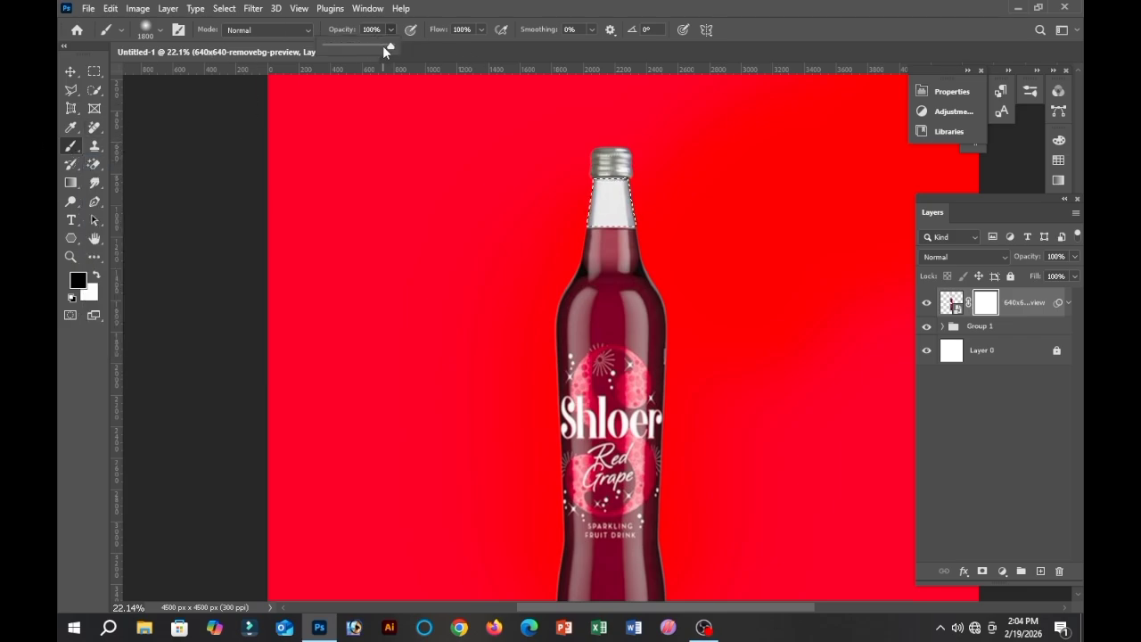
drag(386, 49, 382, 49)
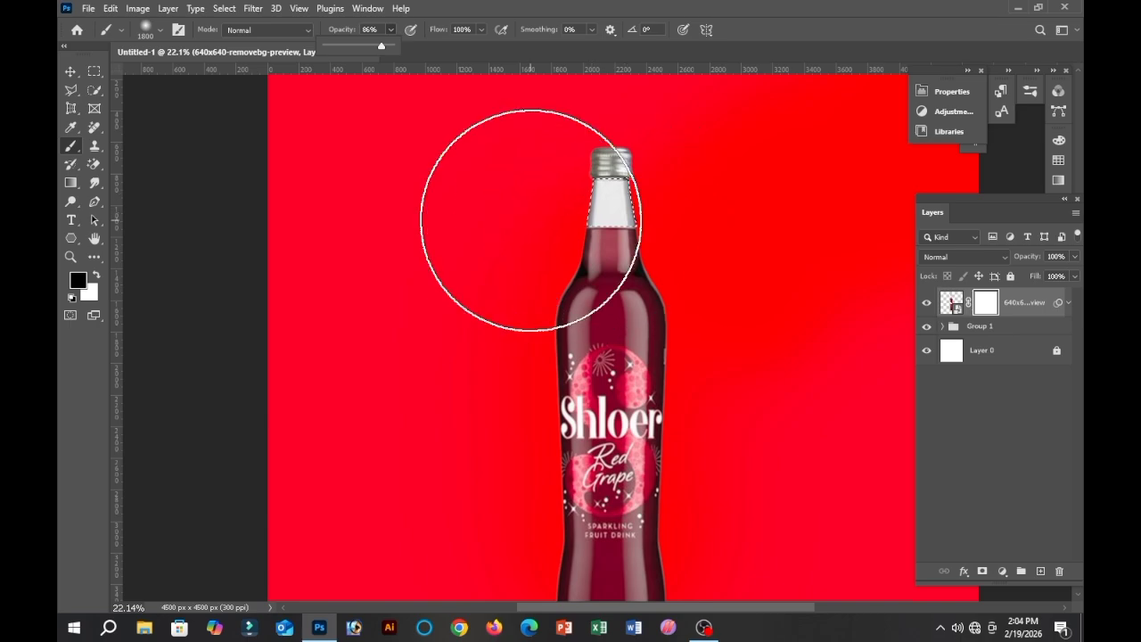
key(bracketleft)
key(bracketleft)
key(bracketleft)
key(bracketleft)
key(bracketleft)
key(bracketleft)
key(bracketleft)
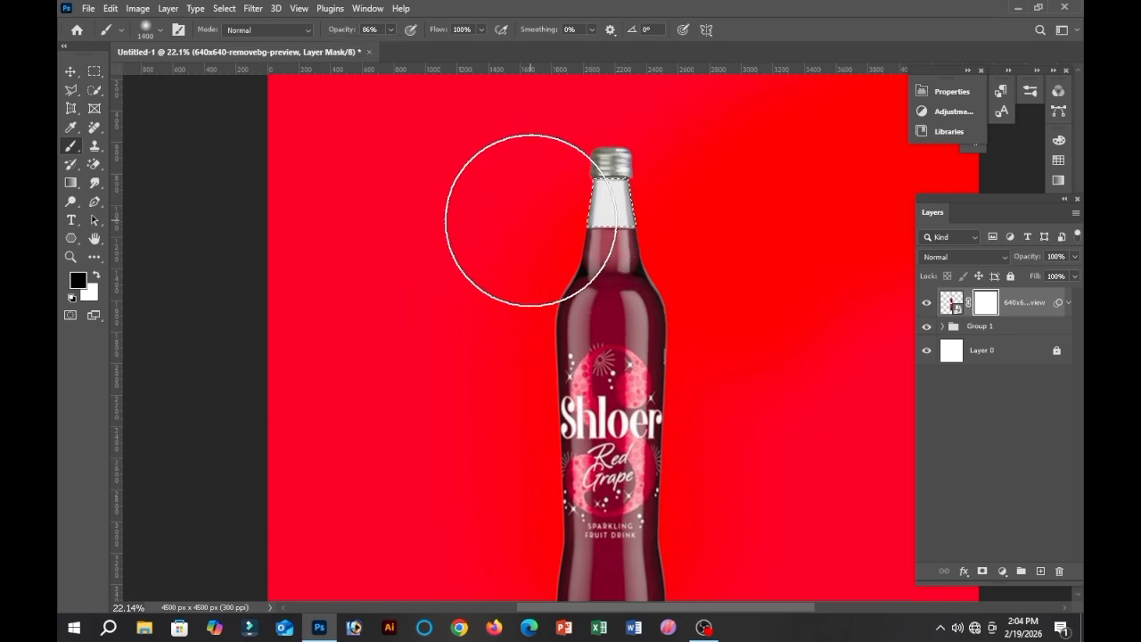
key(bracketleft)
key(bracketleft)
key(bracketleft)
key(bracketleft)
key(bracketleft)
key(bracketleft)
key(bracketleft)
key(bracketleft)
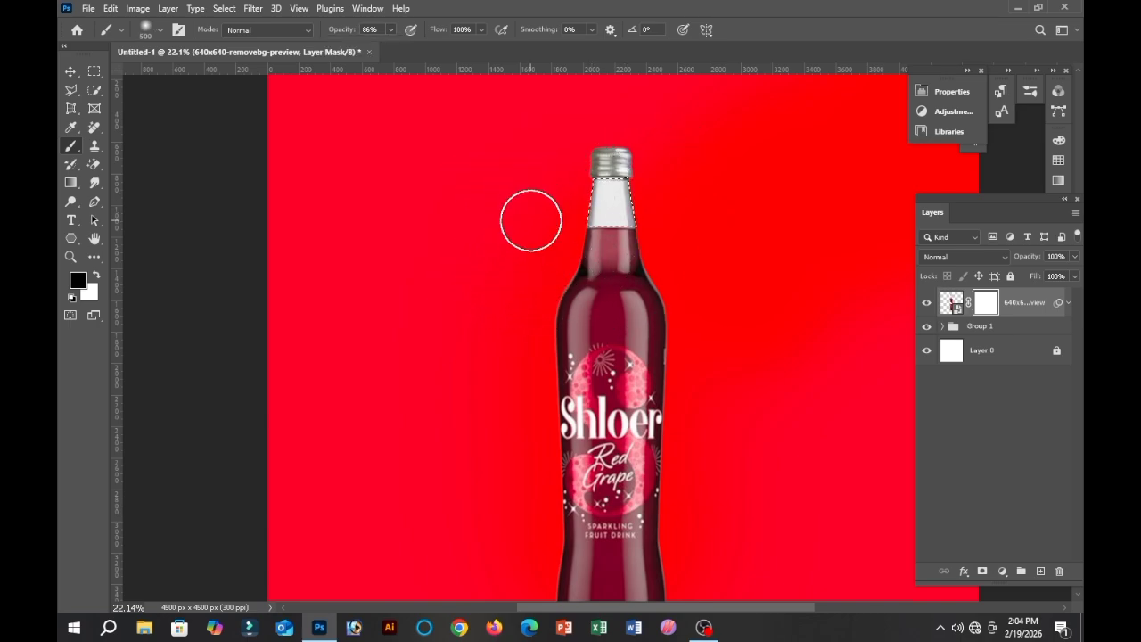
key(bracketright)
- Set the foreground colour to white (ffffff) and return to the Brush tool
click(78, 282)
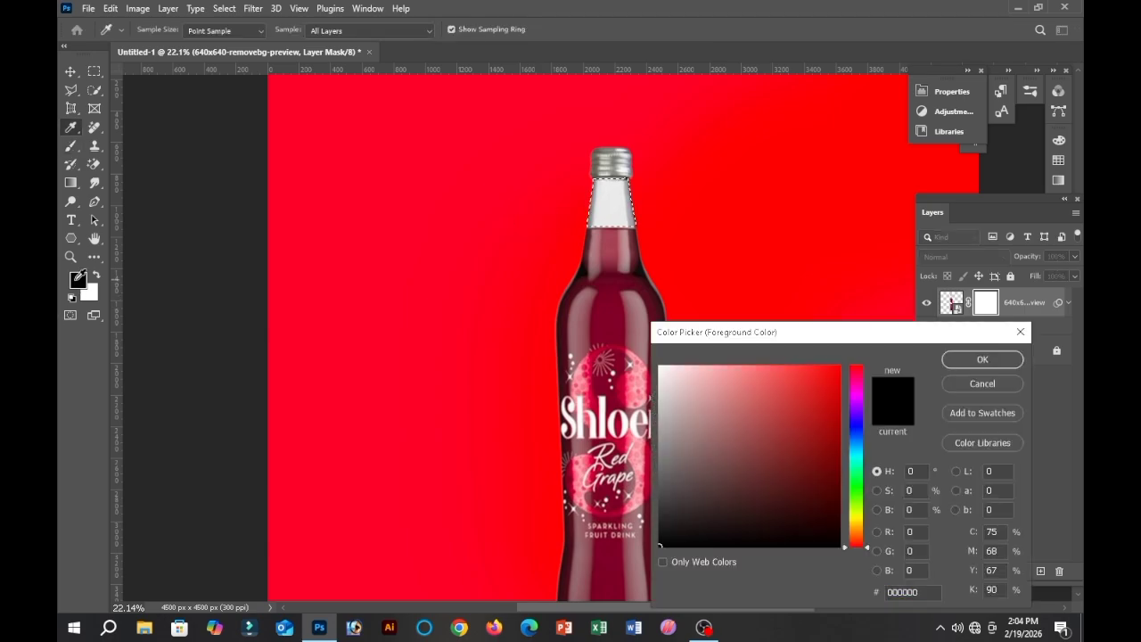
click(614, 246)
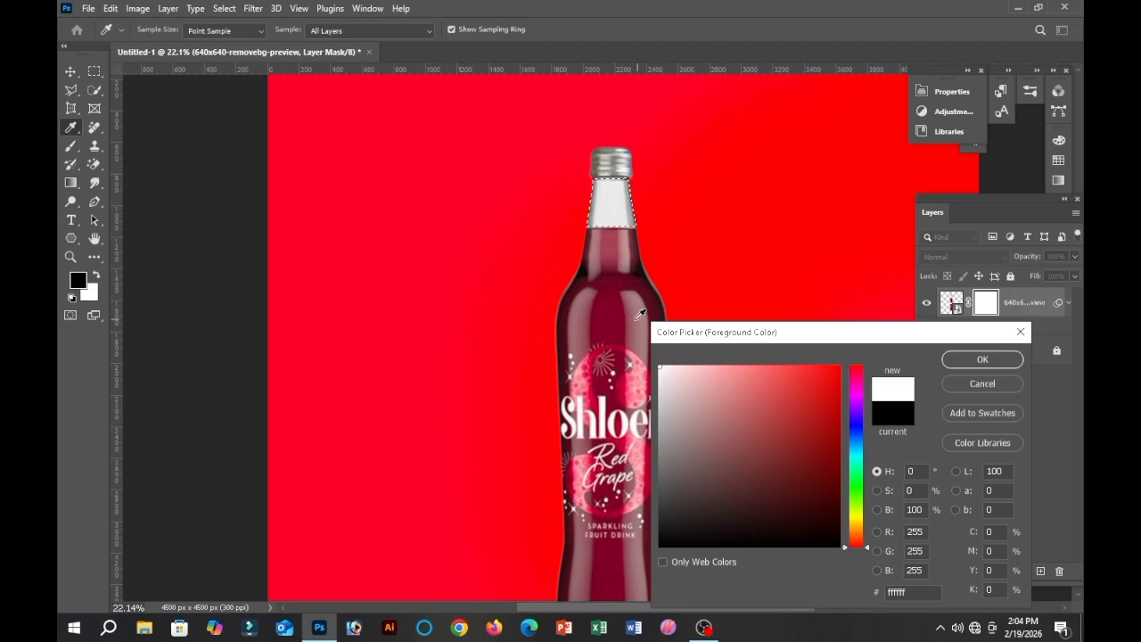
click(969, 354)
key(b)
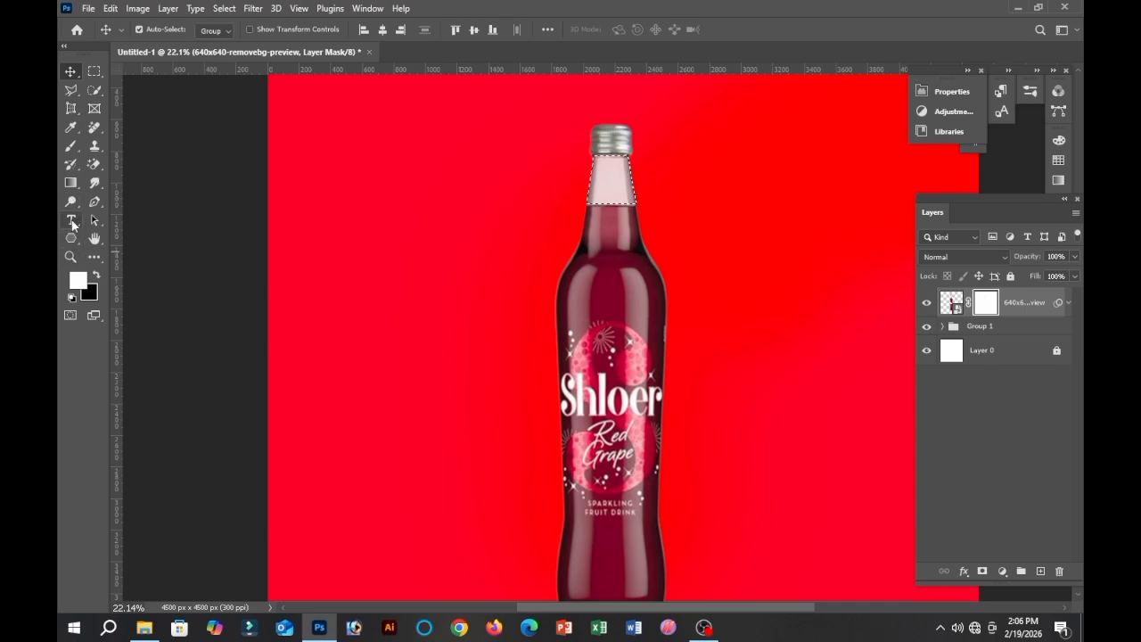
- Swap black to the foreground, paint the mask over the selected neck at 31% brush opacity to make the glass translucent, and deselect
click(72, 148)
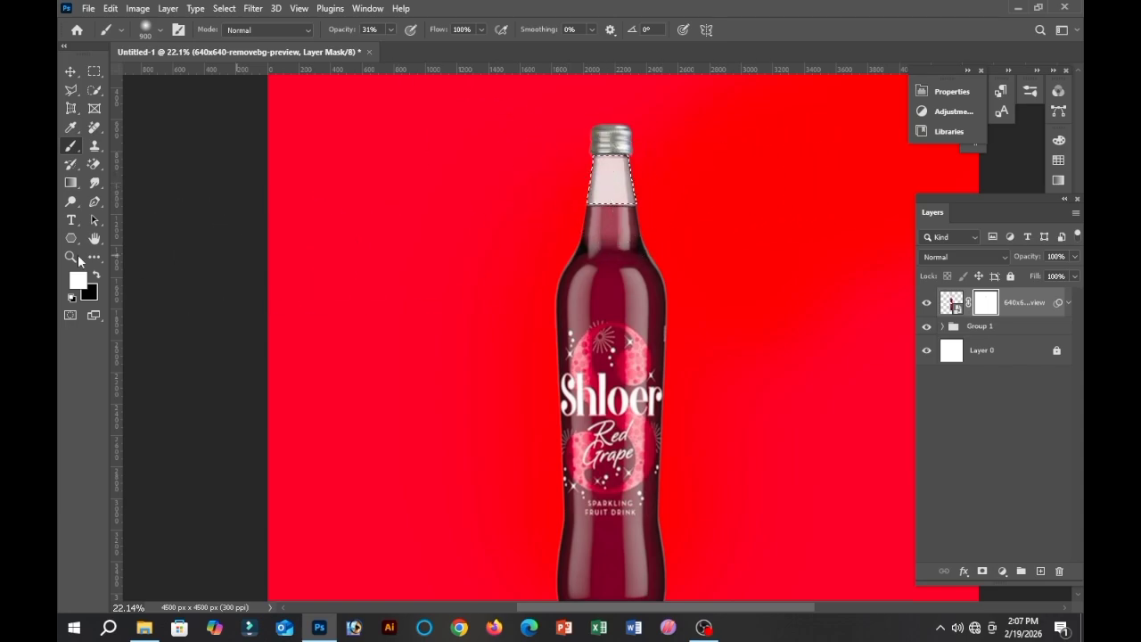
click(96, 276)
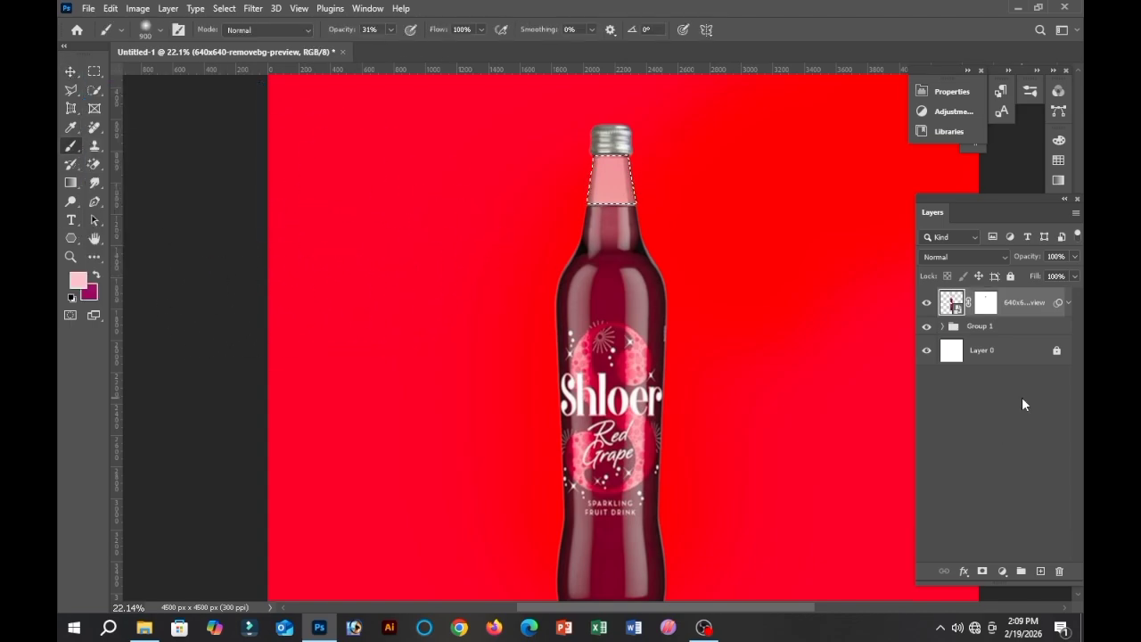
key(ctrl+d)
scroll(759, 382, down, 3)
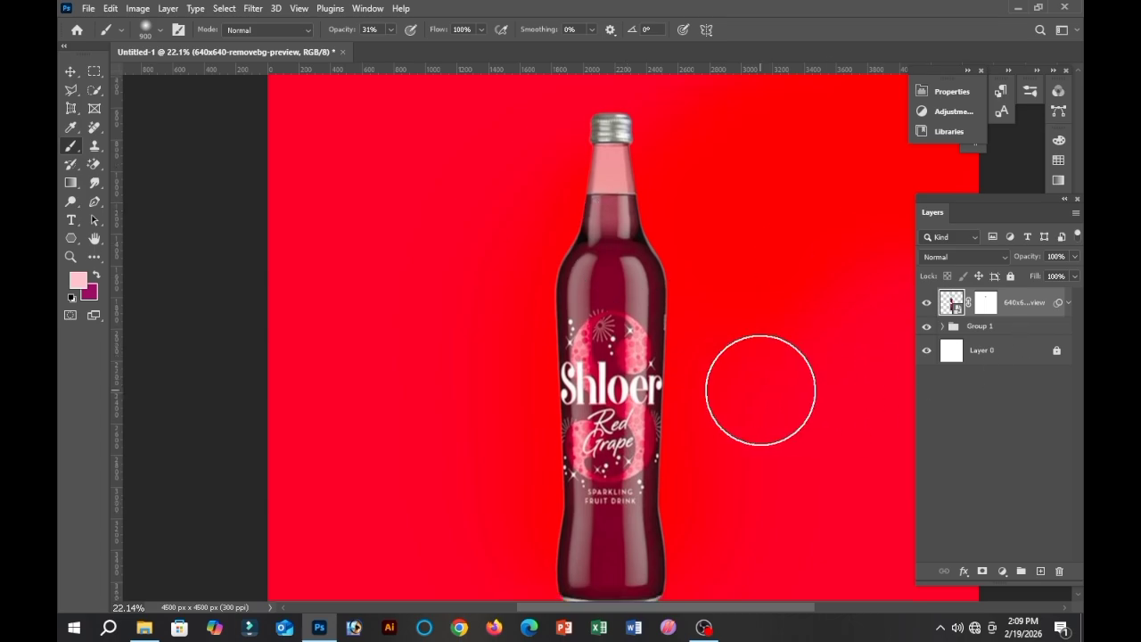
- Select the clear glass rim at the base of the bottle with the Polygonal Lasso tool
click(71, 90)
scroll(615, 475, down, 2)
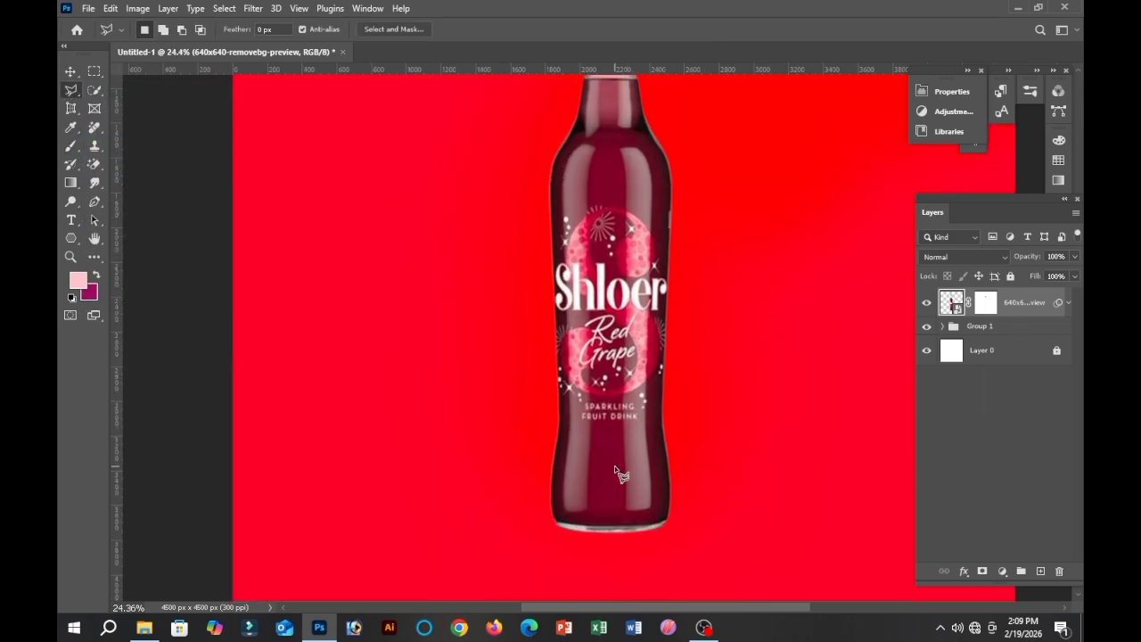
scroll(615, 475, up, 2)
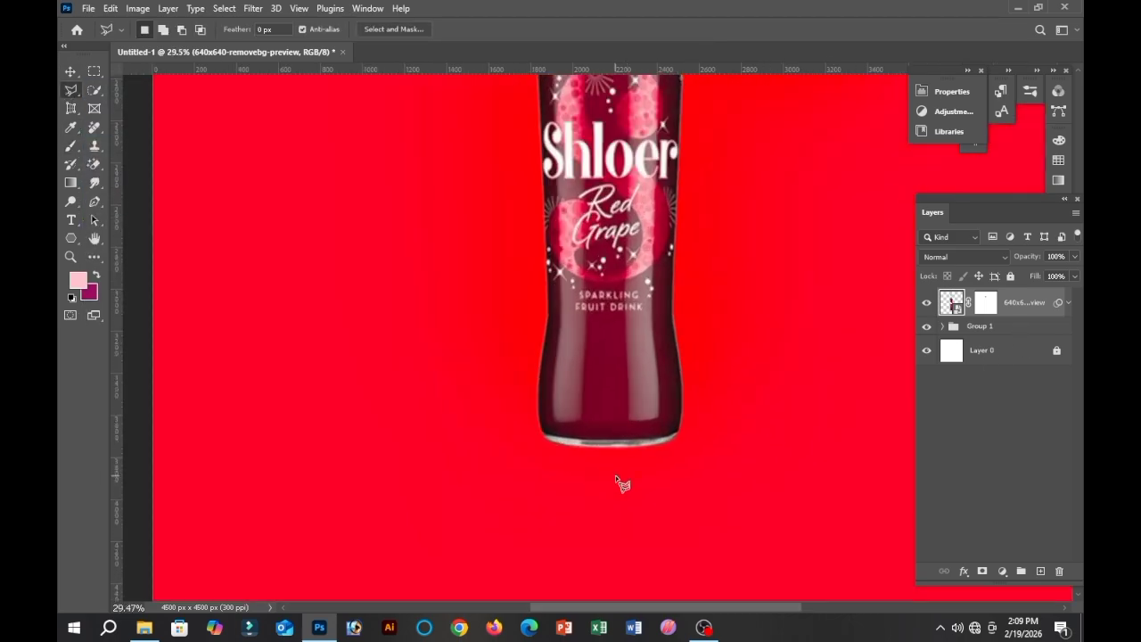
click(544, 438)
click(573, 448)
- Switch to the Brush tool and choose the Soft Round brush preset
click(72, 148)
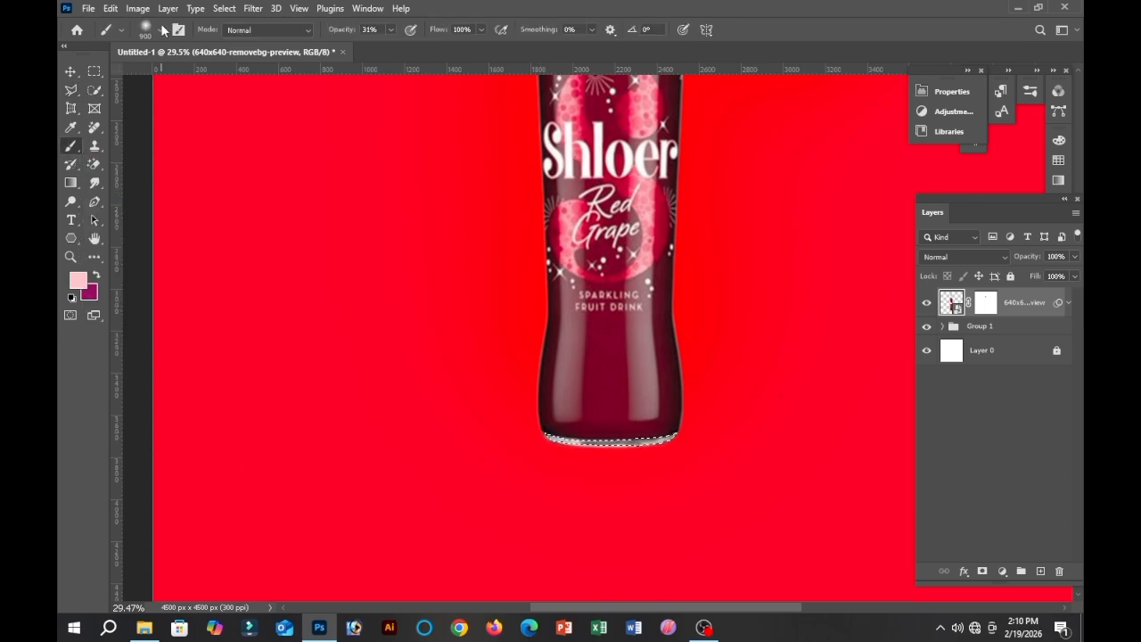
click(147, 30)
double_click(172, 219)
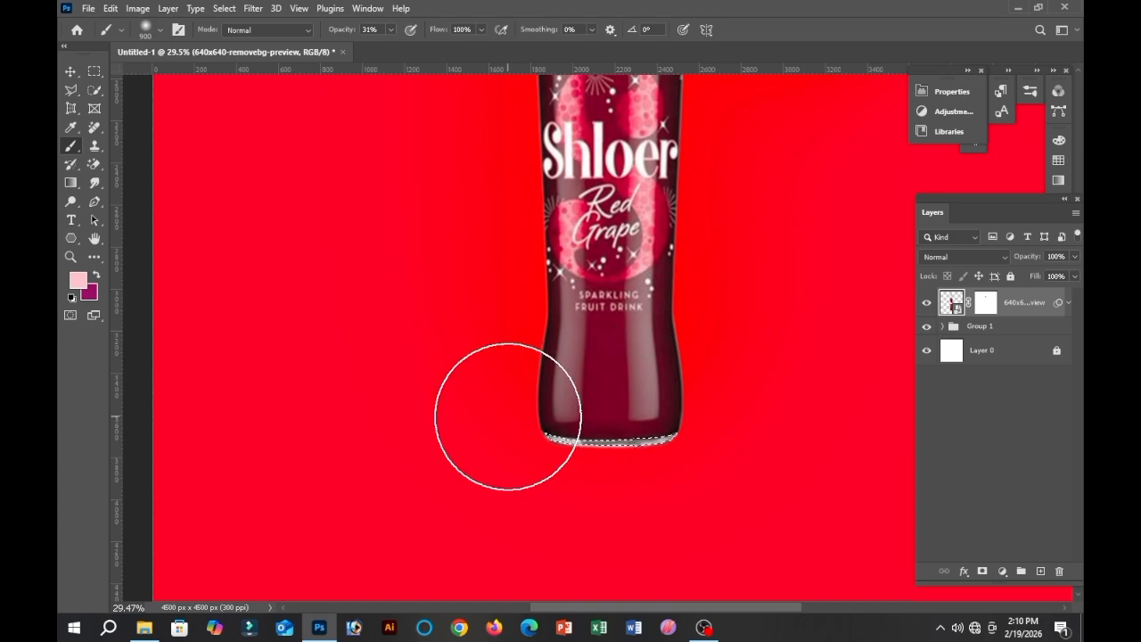
key(ctrl+shift+alt+n)
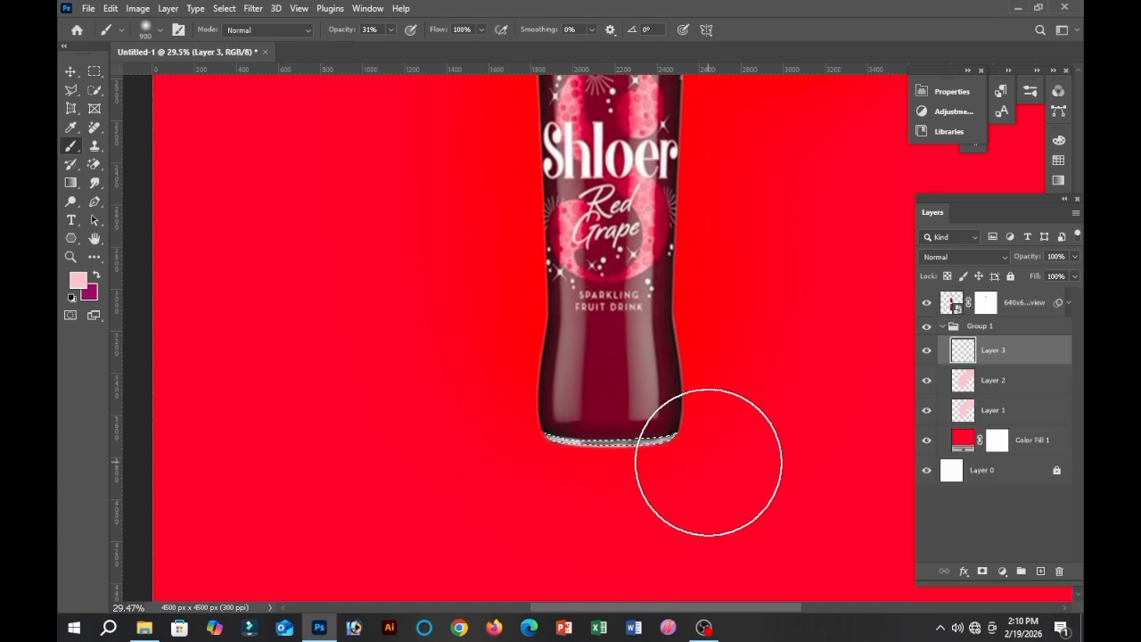
key(ctrl+z)
click(958, 326)
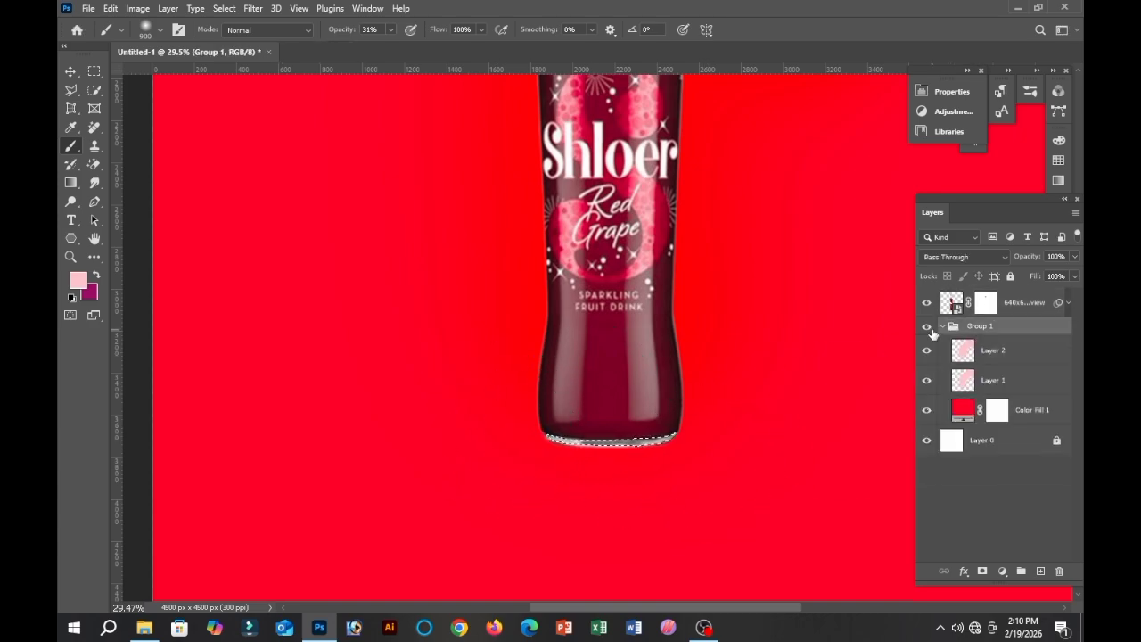
click(942, 326)
- Paint the bottle's layer mask in black at 31% opacity over the selected base rim, and deselect
click(986, 304)
key(d)
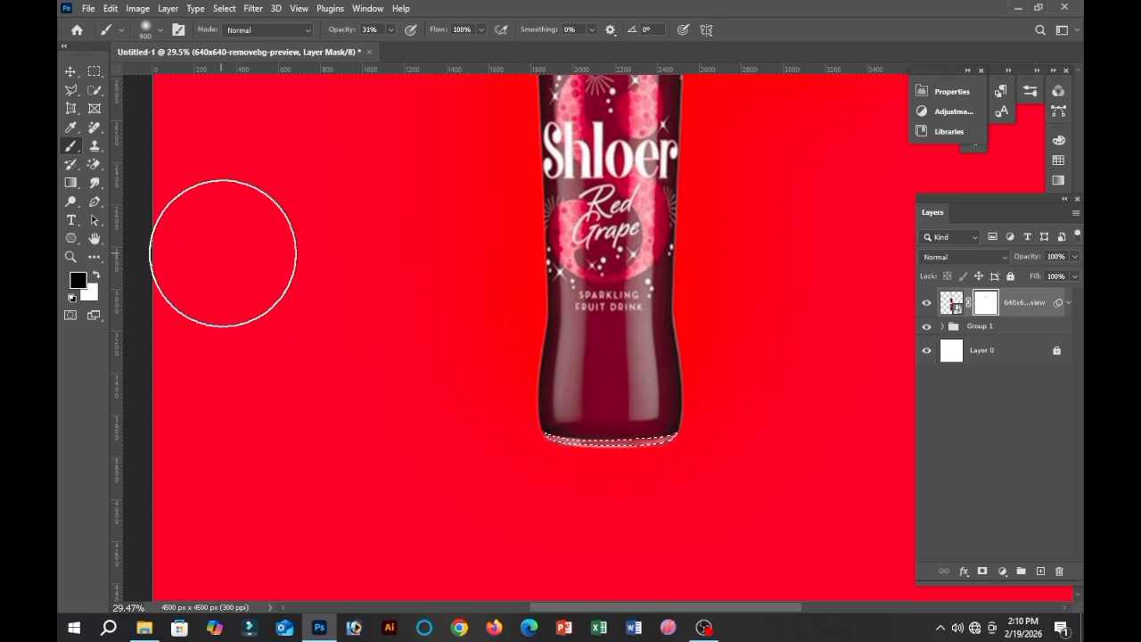
key(ctrl+d)
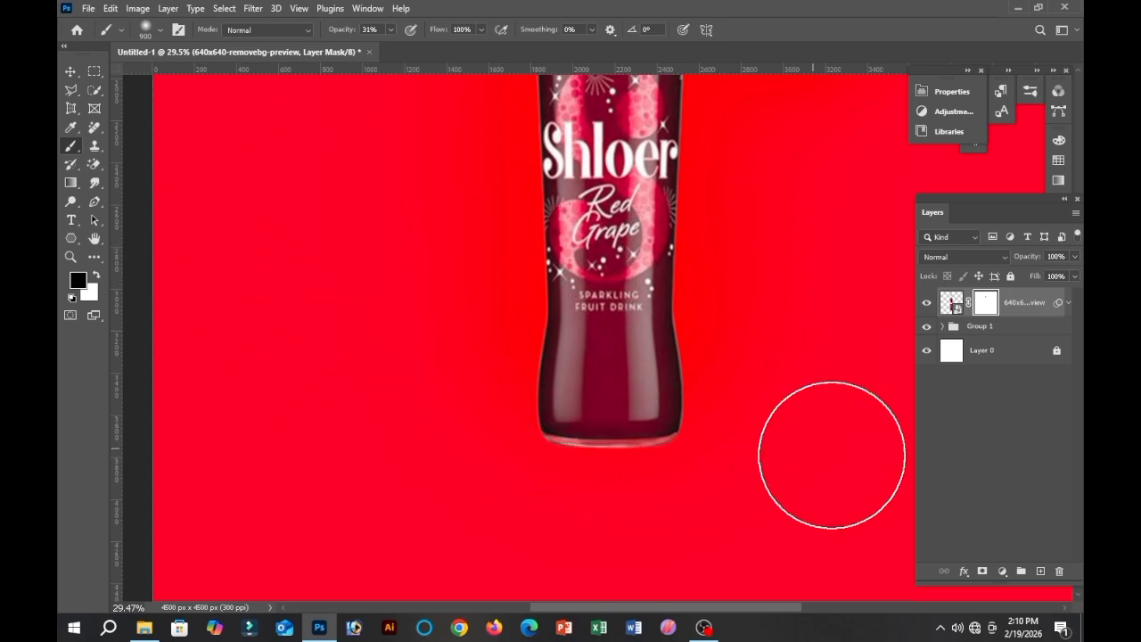
- Add a new empty layer directly above Group 1 and beneath the bottle layer
click(979, 326)
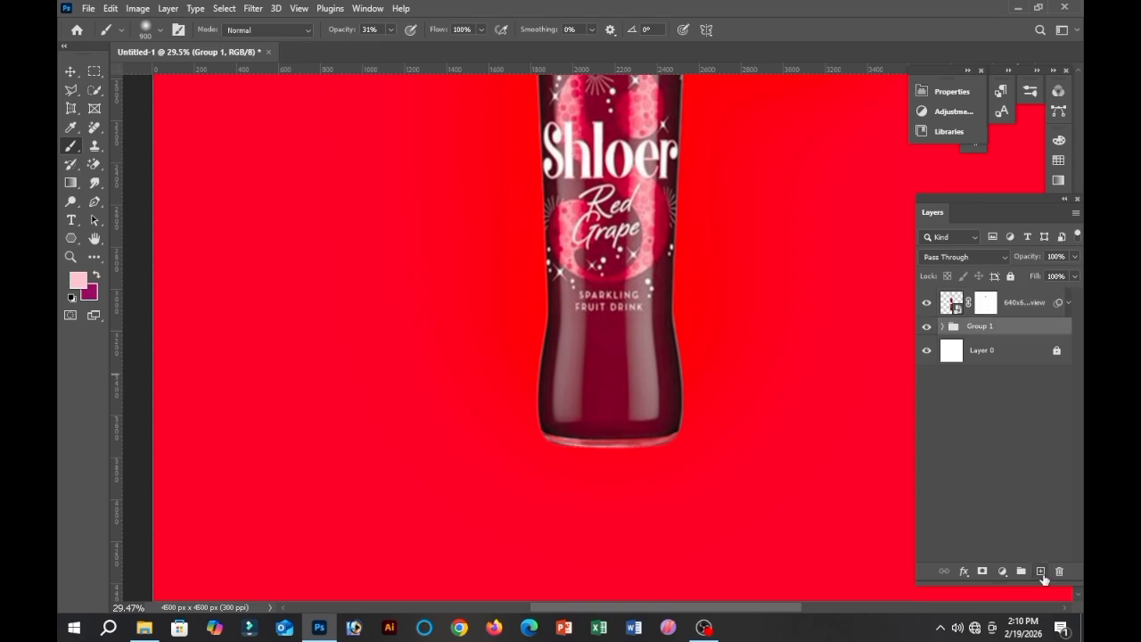
click(1040, 571)
scroll(713, 357, down, 2)
scroll(698, 349, up, 3)
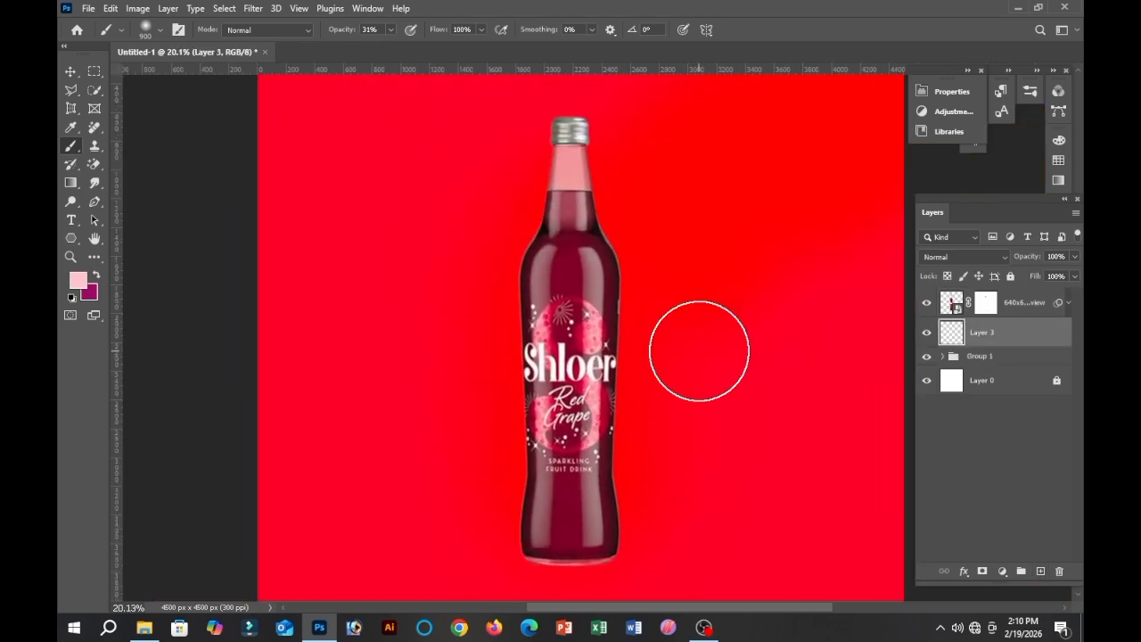
scroll(695, 347, down, 2)
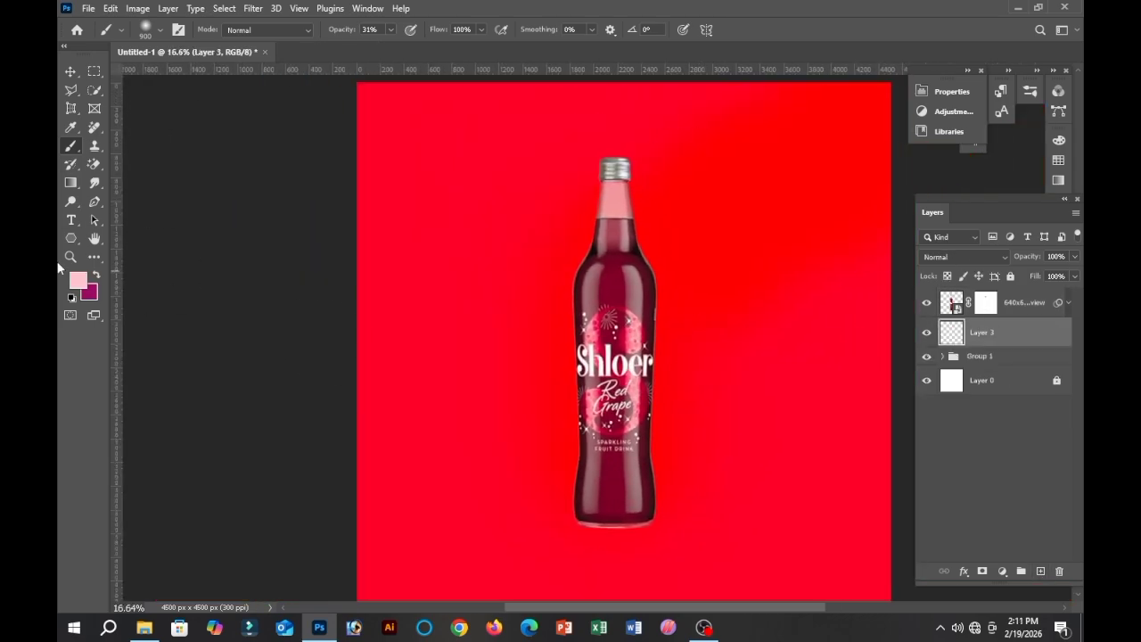
click(160, 29)
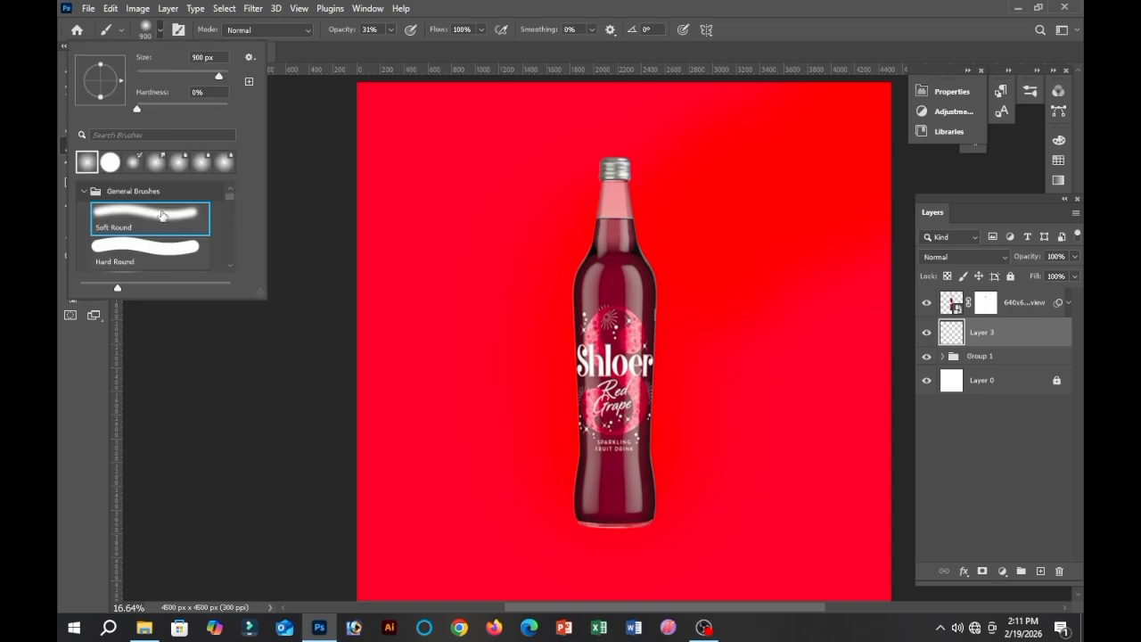
mouse_move(100, 100)
mouse_down()
mouse_move(81, 103)
mouse_move(83, 85)
mouse_move(111, 64)
mouse_move(100, 87)
mouse_move(96, 66)
mouse_move(86, 95)
mouse_move(104, 83)
mouse_move(86, 71)
mouse_move(79, 82)
mouse_up()
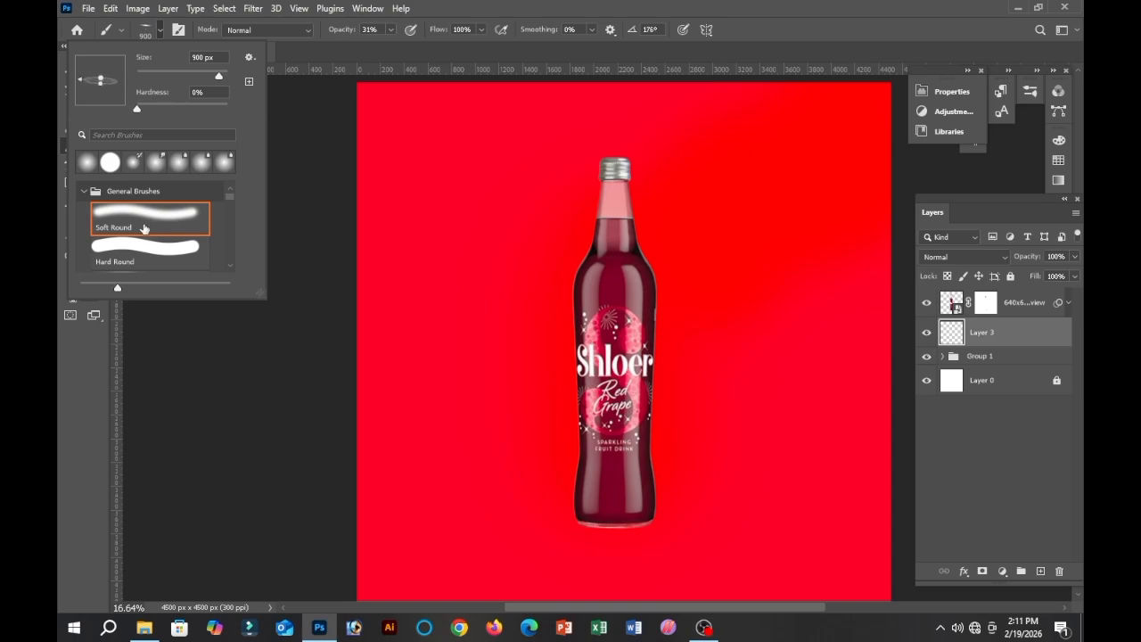
double_click(145, 228)
click(145, 30)
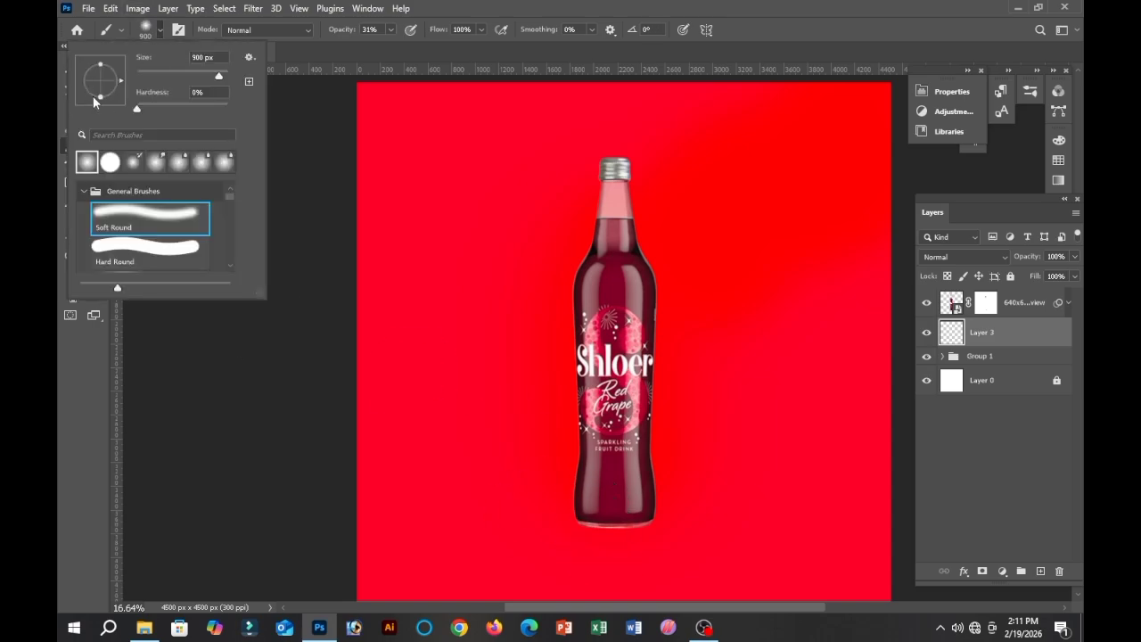
drag(102, 100, 104, 84)
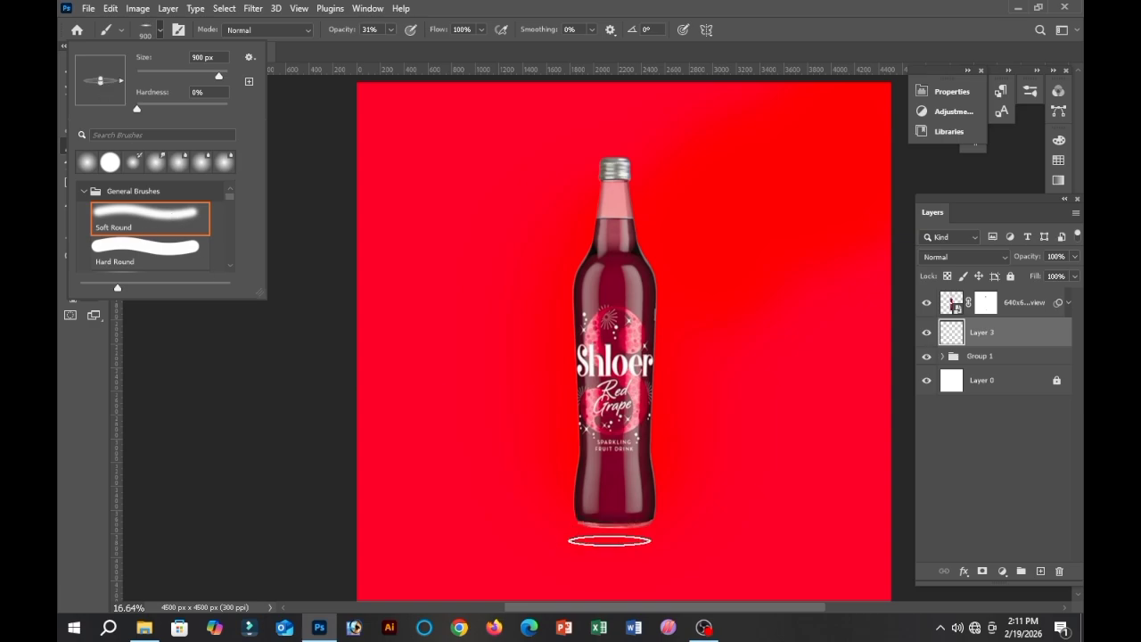
double_click(167, 221)
- Flatten the Soft Round brush tip into a very thin horizontal ellipse with a size of 1457 px
click(159, 31)
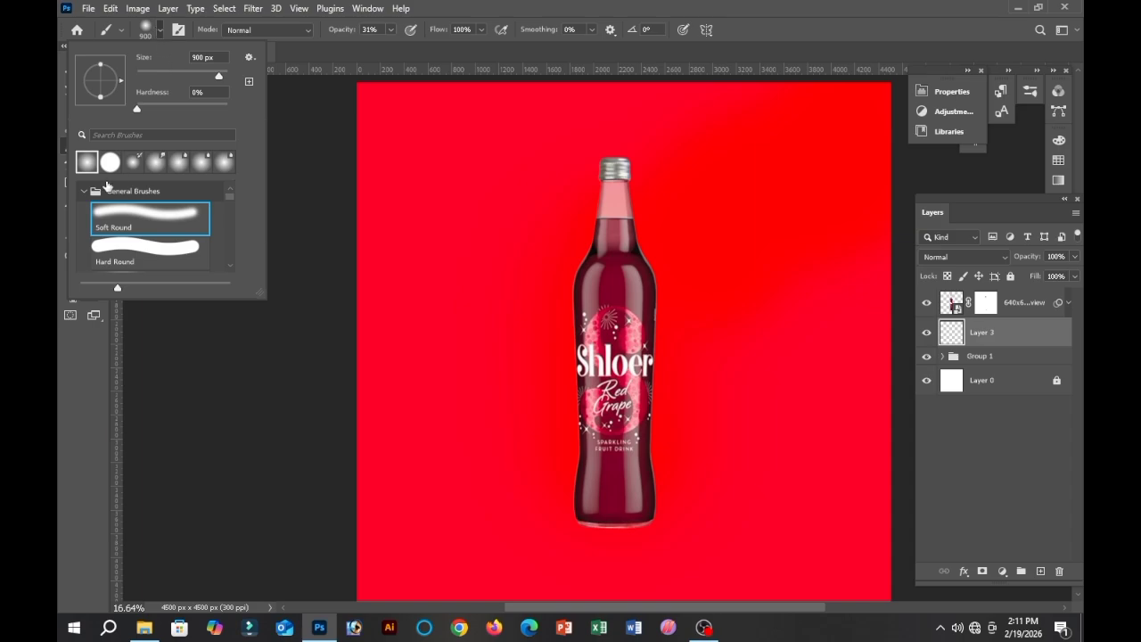
drag(99, 96, 100, 83)
mouse_move(219, 78)
mouse_down()
mouse_move(242, 107)
mouse_move(221, 77)
mouse_up()
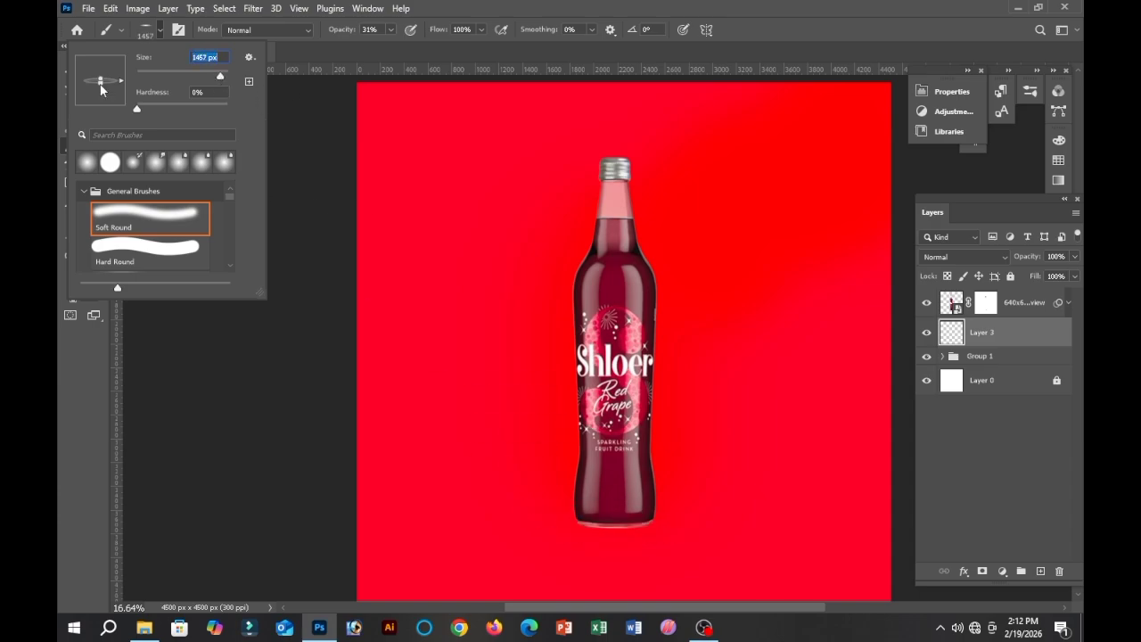
drag(104, 90, 103, 84)
click(158, 30)
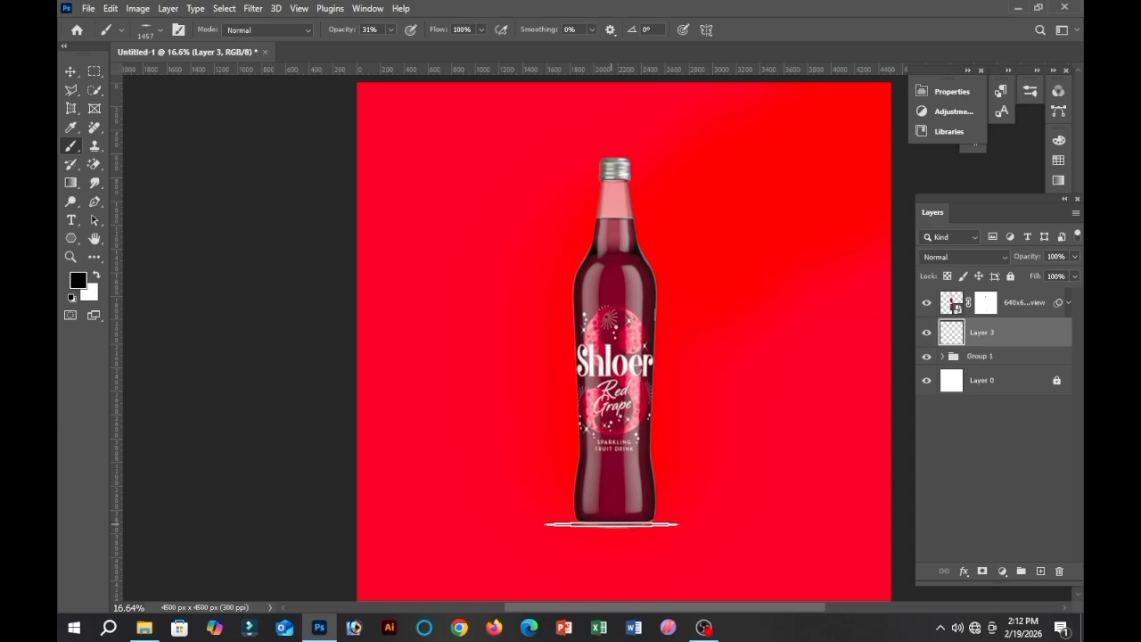
- Stamp a thin black contact shadow under the bottle base, raising the brush opacity to 65% for the second dab
click(615, 524)
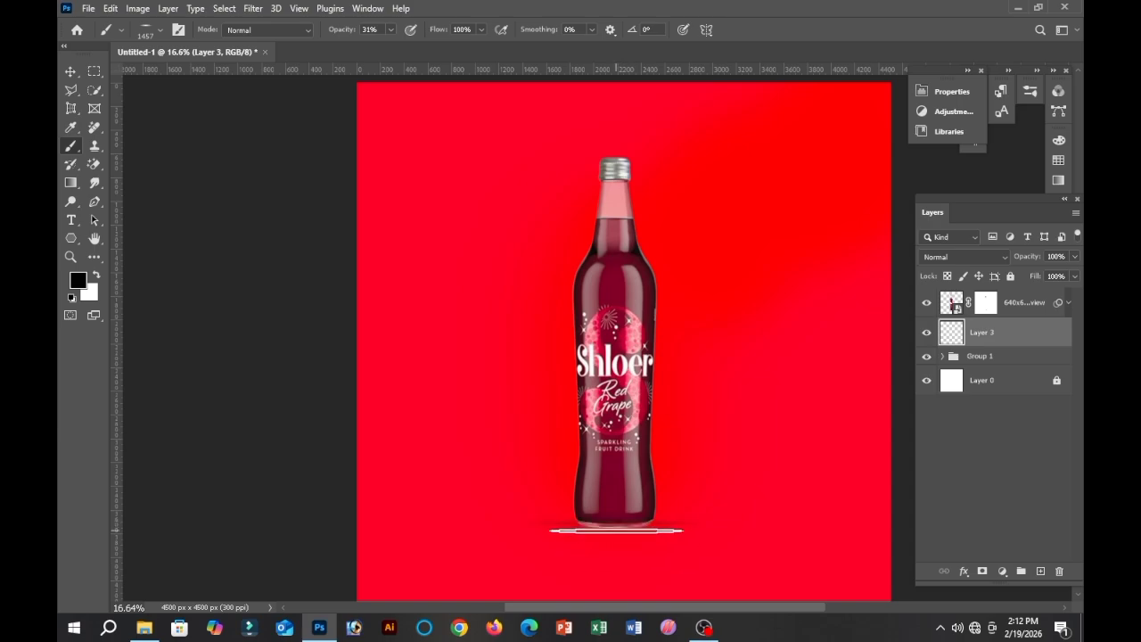
drag(386, 33, 411, 44)
click(615, 527)
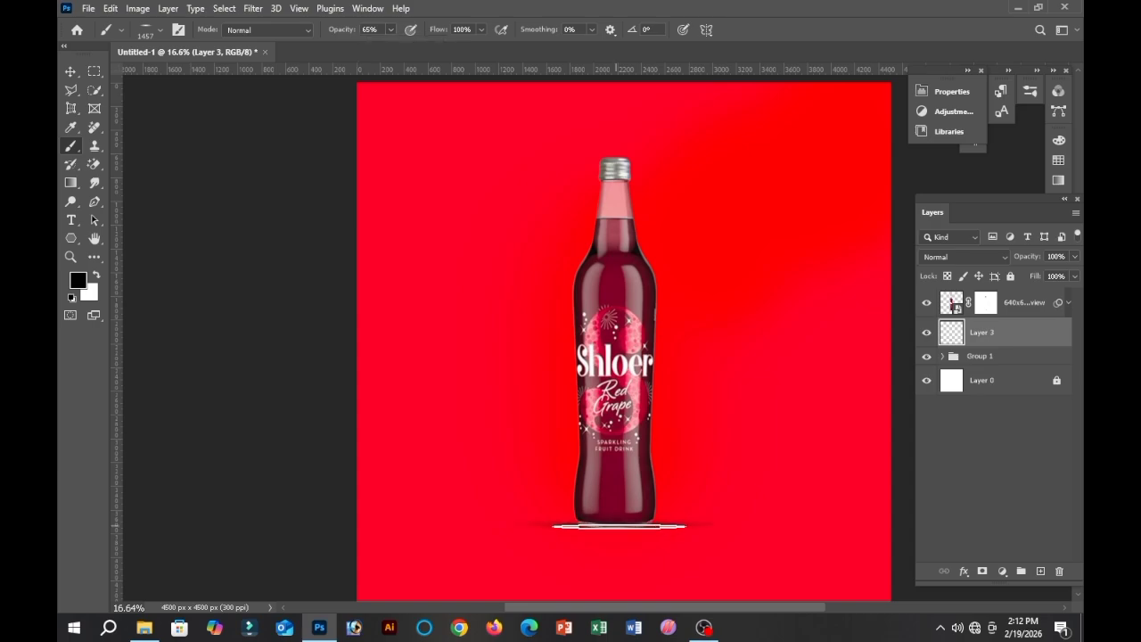
- Thicken the brush tip's ellipse and stamp a broader black shadow beneath the bottle base
click(162, 30)
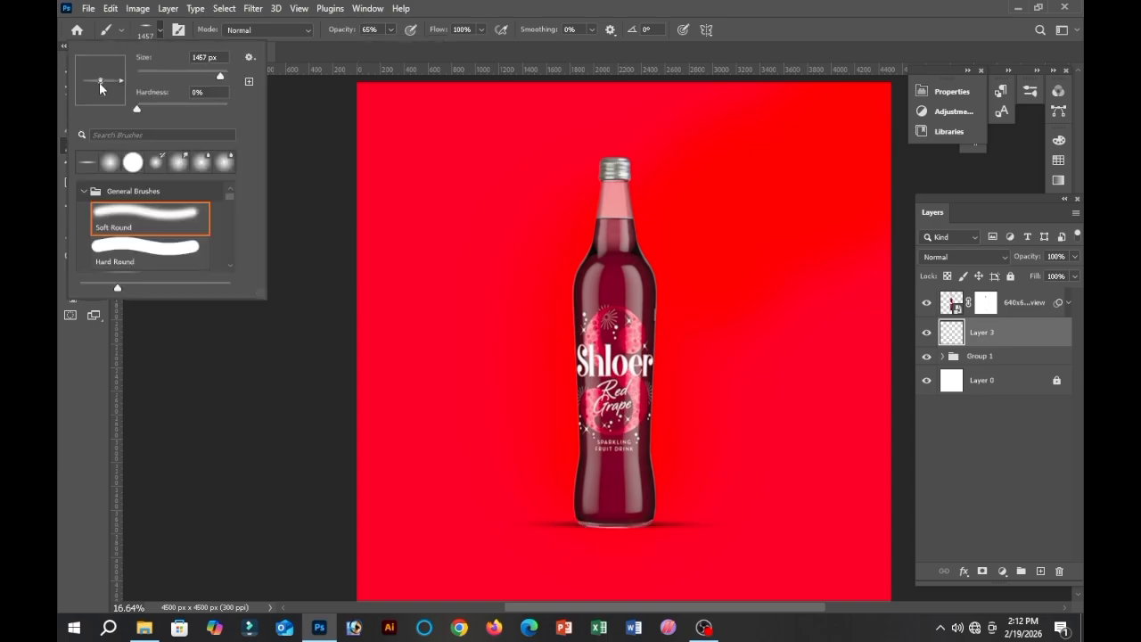
click(160, 30)
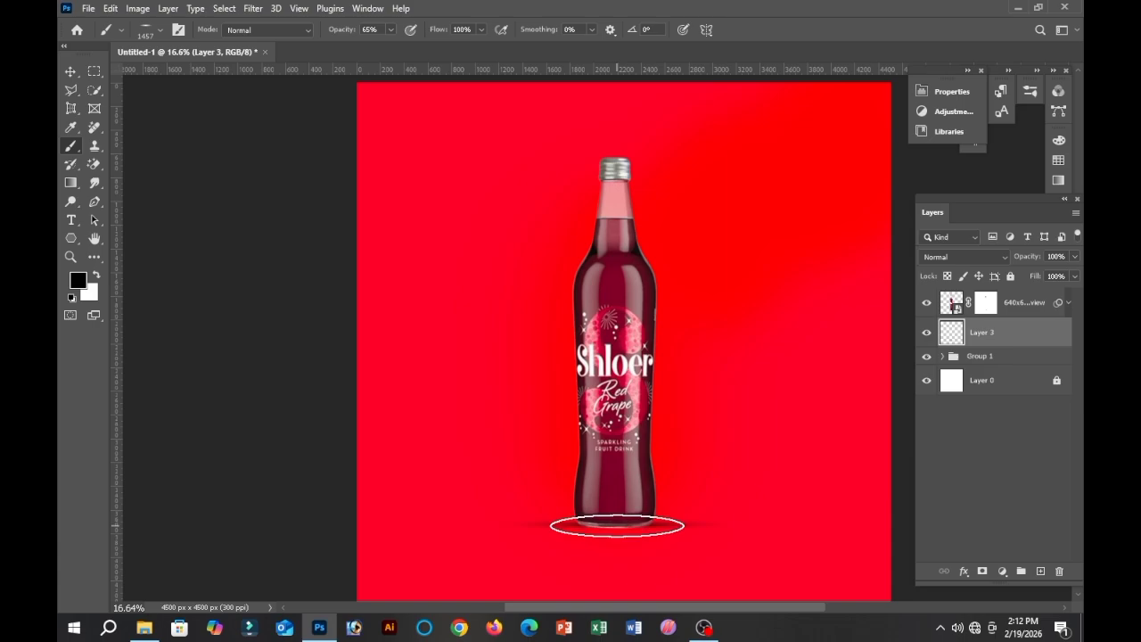
click(613, 529)
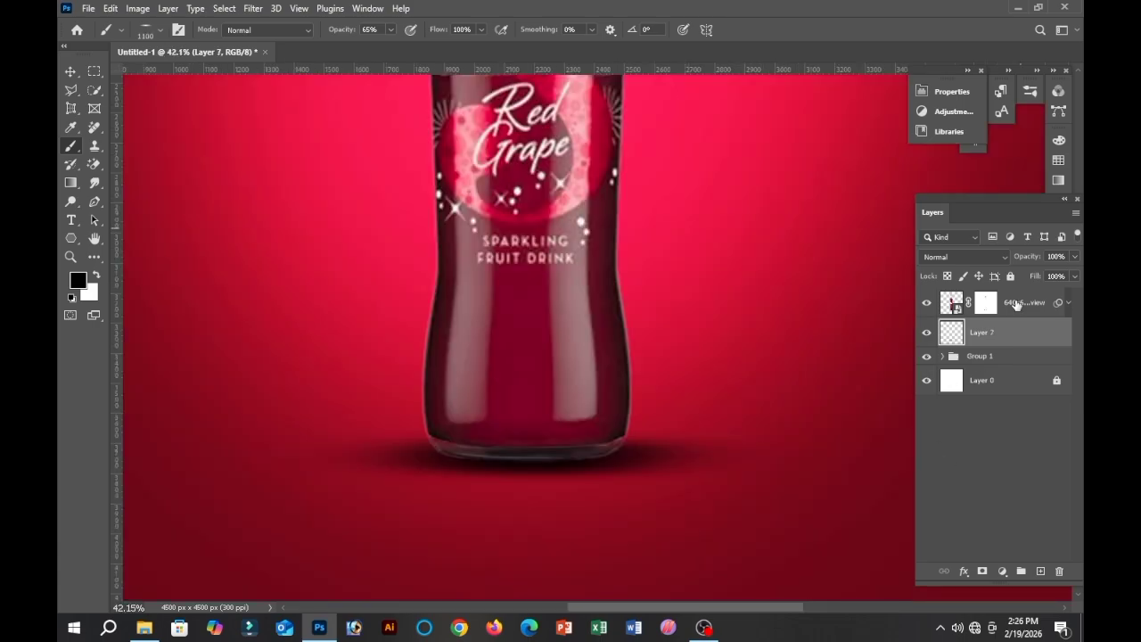
- Add a Curves adjustment layer above the bottle layer and clip it to the bottle
click(1016, 304)
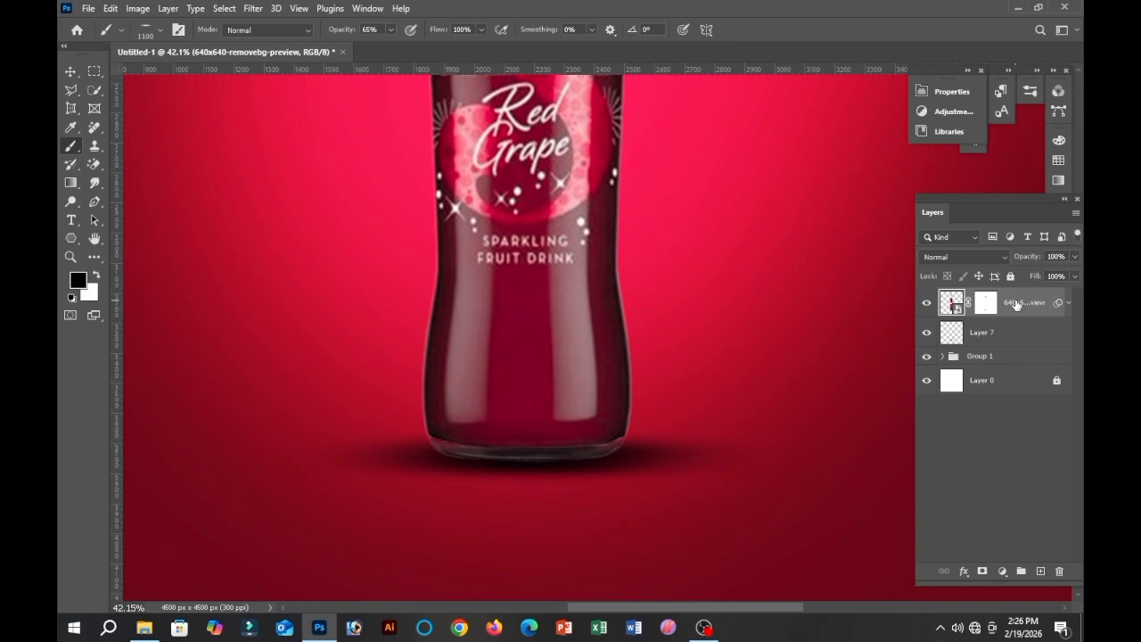
click(1002, 570)
click(1022, 383)
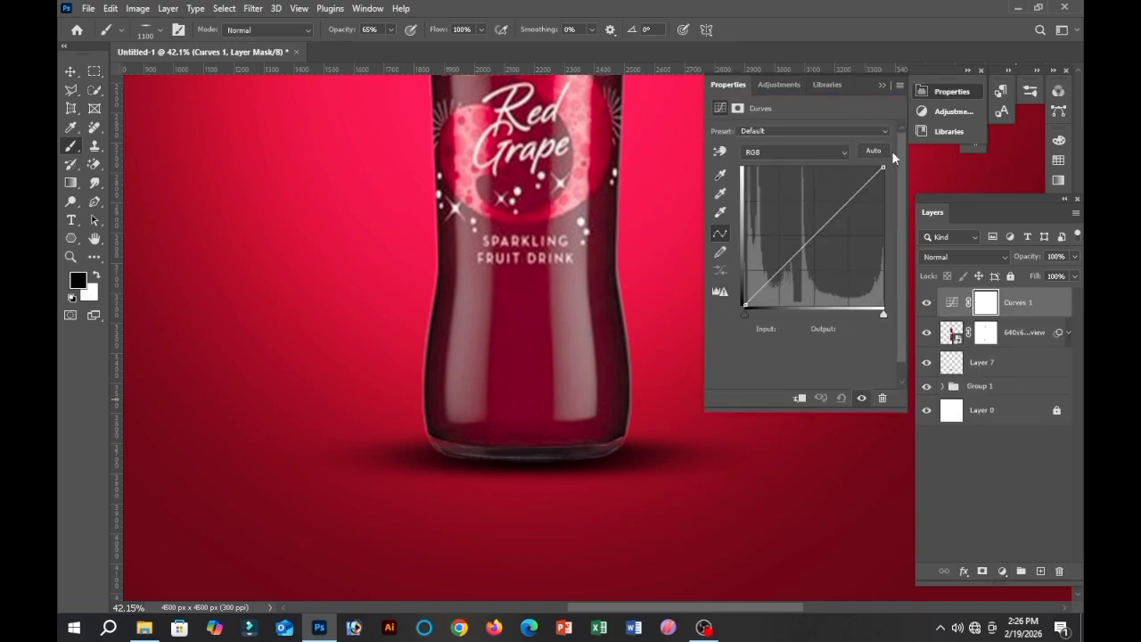
click(800, 398)
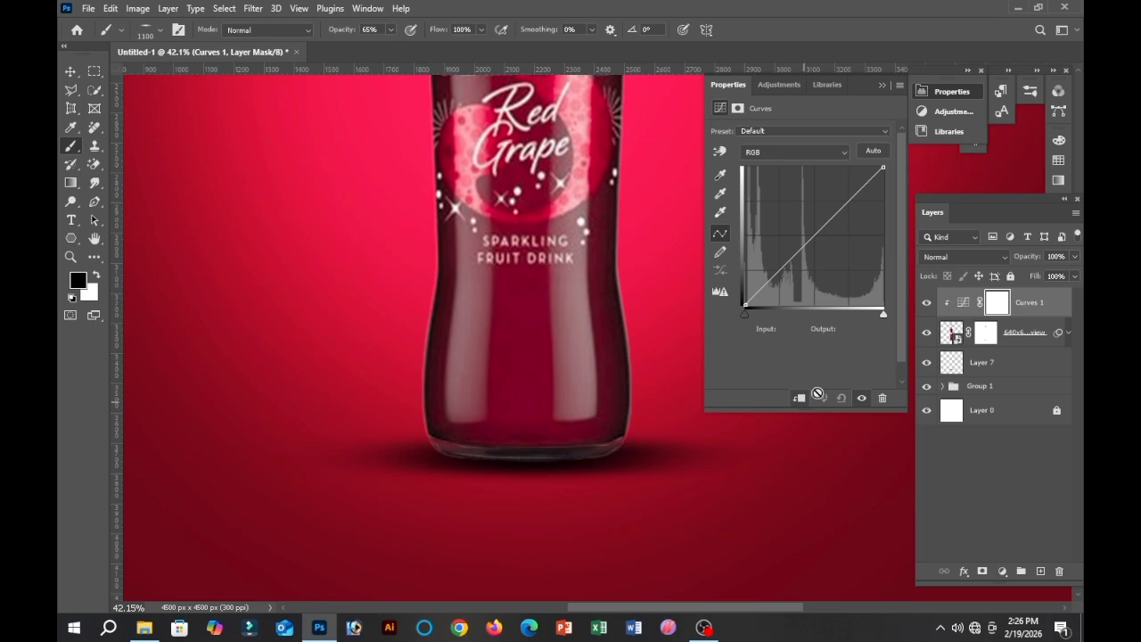
- Darken the bottle with curve points at input 247, output 184 and input 174, output 123
drag(883, 168, 880, 207)
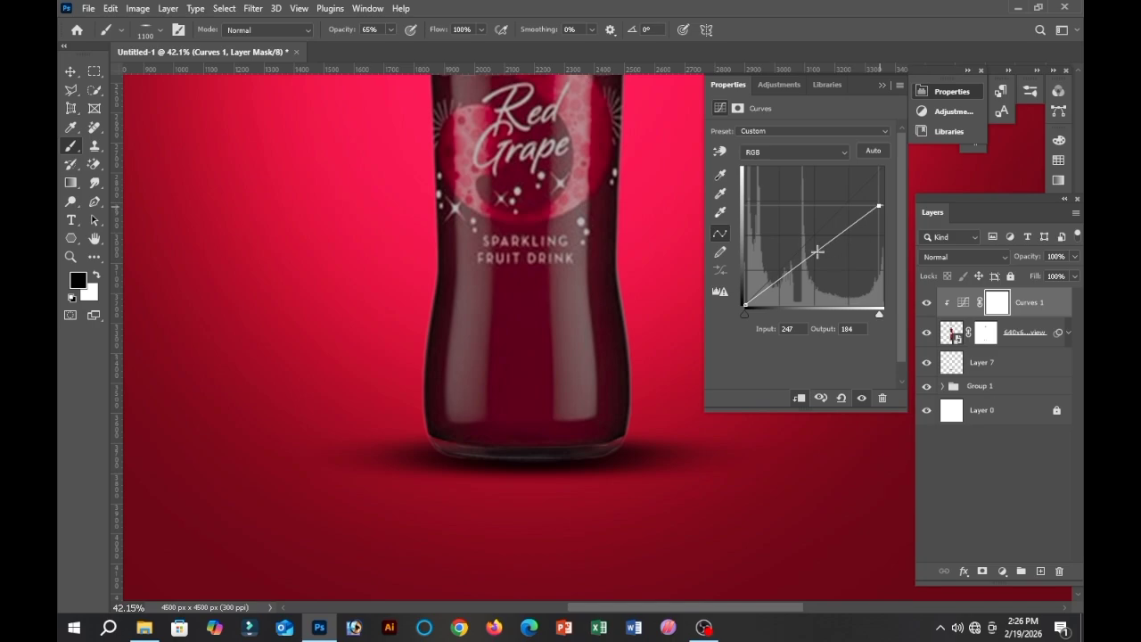
click(837, 237)
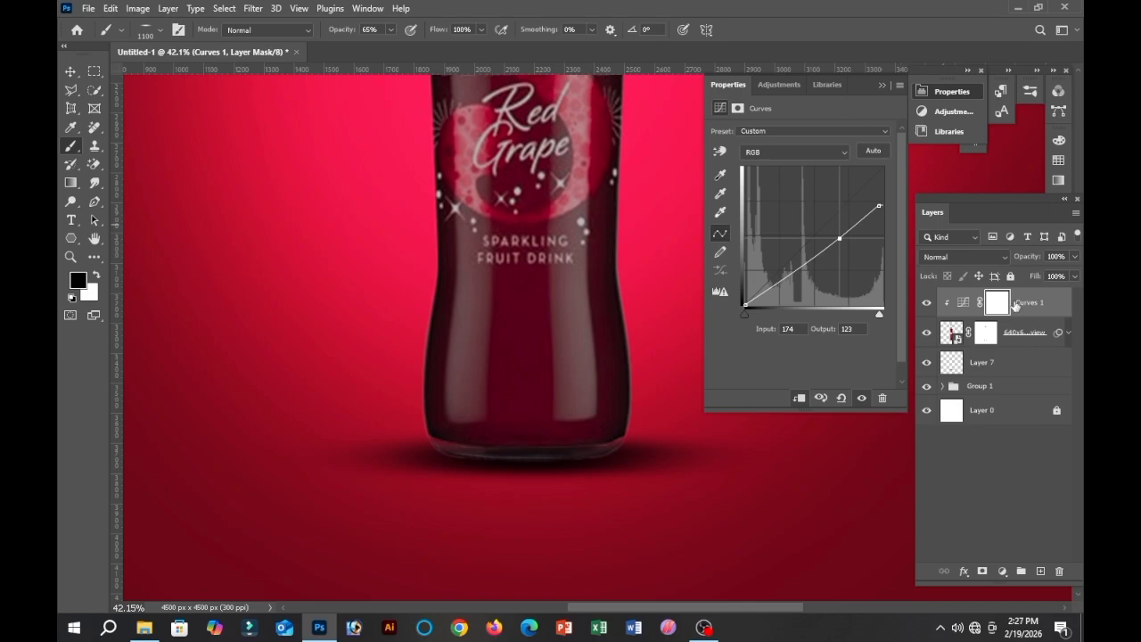
click(882, 86)
- Paint black on the Curves mask over the middle of the bottle with a soft 1100 px brush at 65% opacity
scroll(593, 553, down, 5)
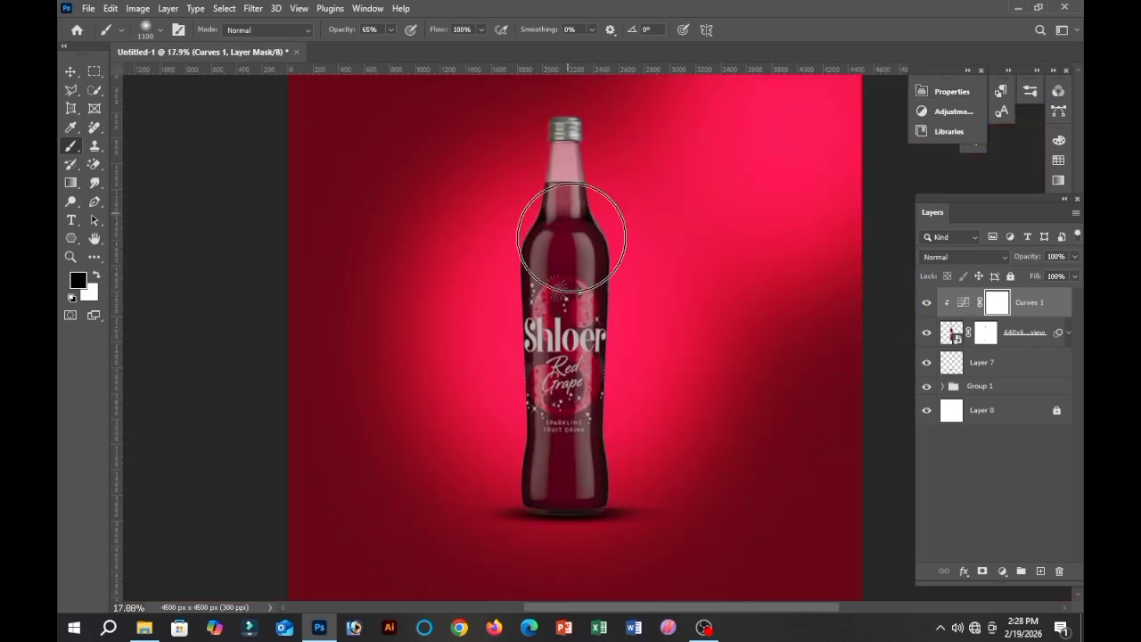
mouse_move(593, 296)
mouse_down()
mouse_move(583, 521)
mouse_move(560, 497)
mouse_move(593, 467)
mouse_move(582, 211)
mouse_move(650, 331)
mouse_up()
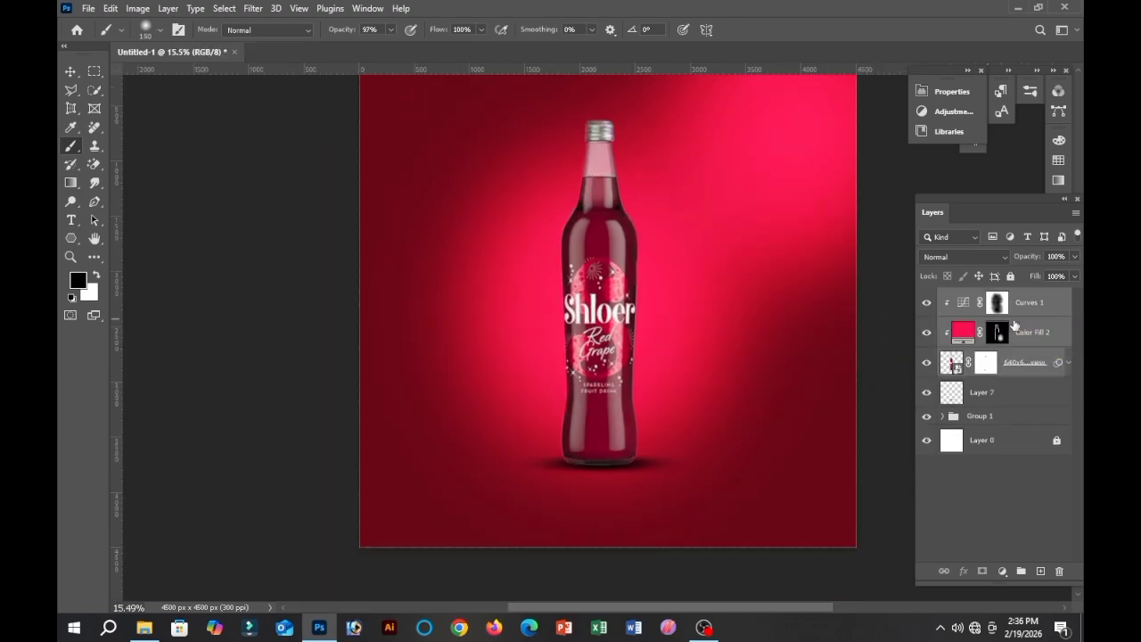
- Duplicate the bottle layer together with its clipped Color Fill 2 and Curves 1 layers, and merge the copies into one layer
click(1012, 366)
click(1023, 331)
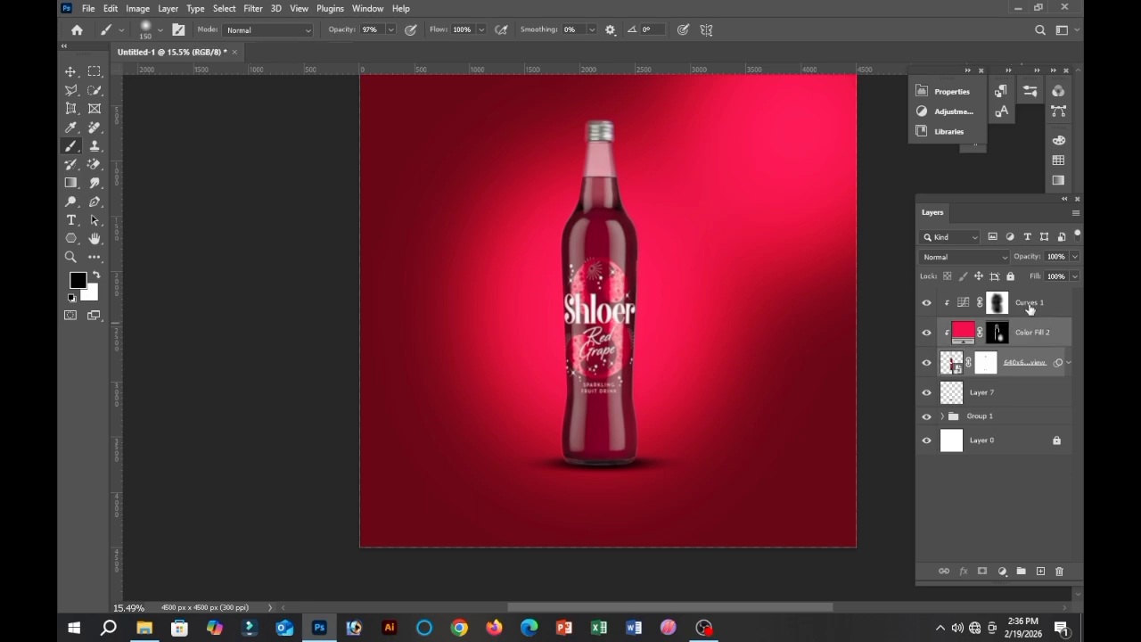
key(ctrl+j)
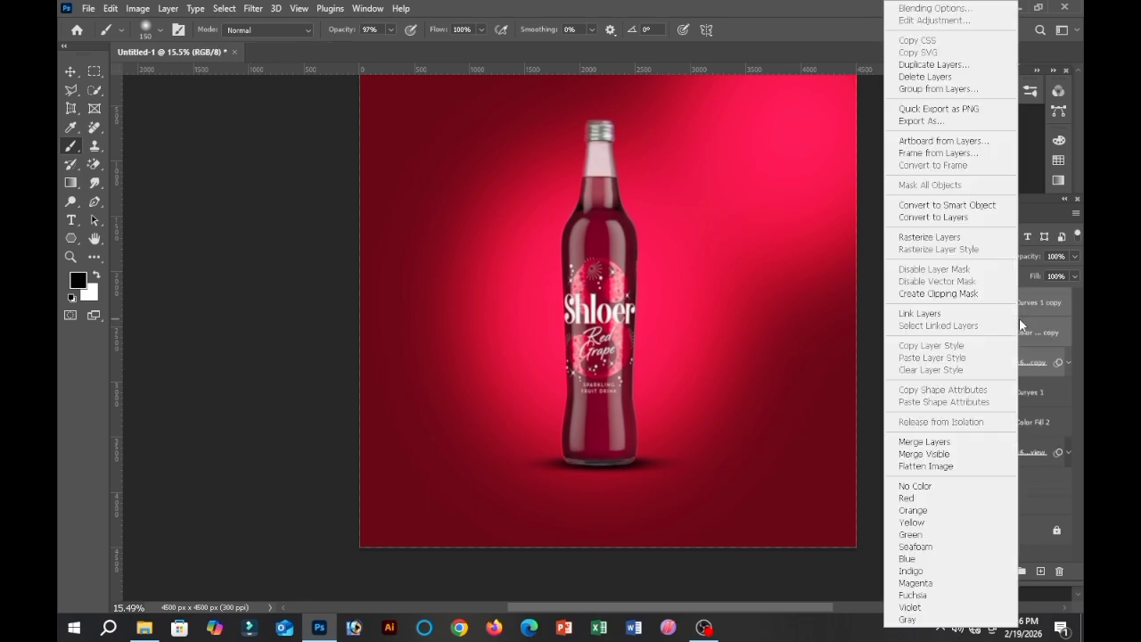
right_click(1021, 325)
click(970, 443)
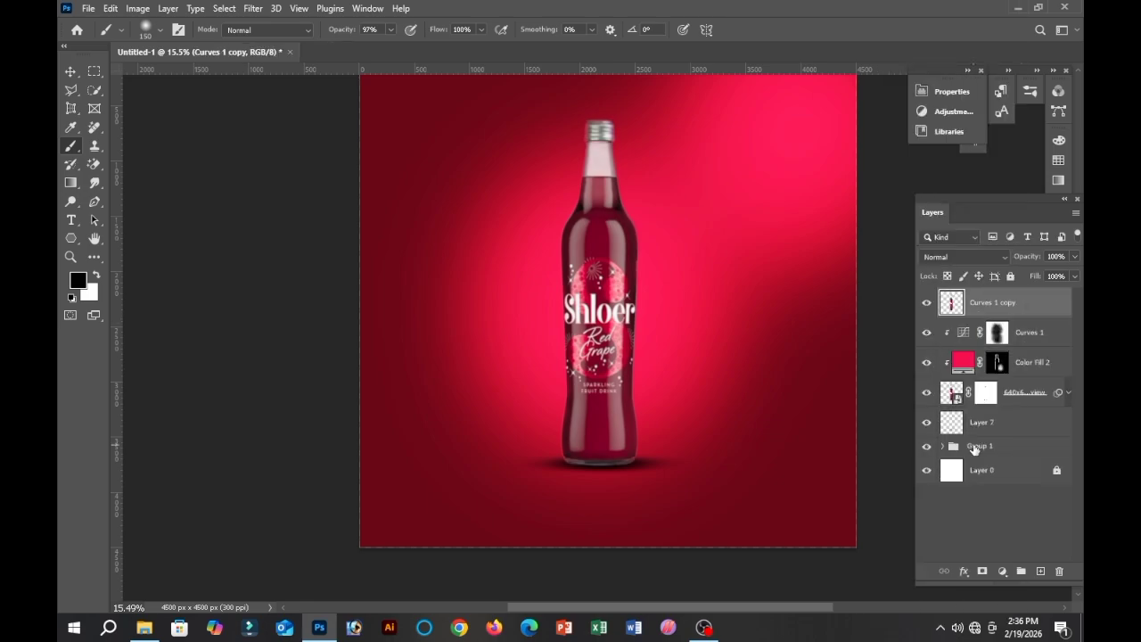
- Stack the merged bottle copy directly above Group 1, flipped vertically and positioned beneath the bottle's base as a reflection
drag(1000, 305, 1008, 432)
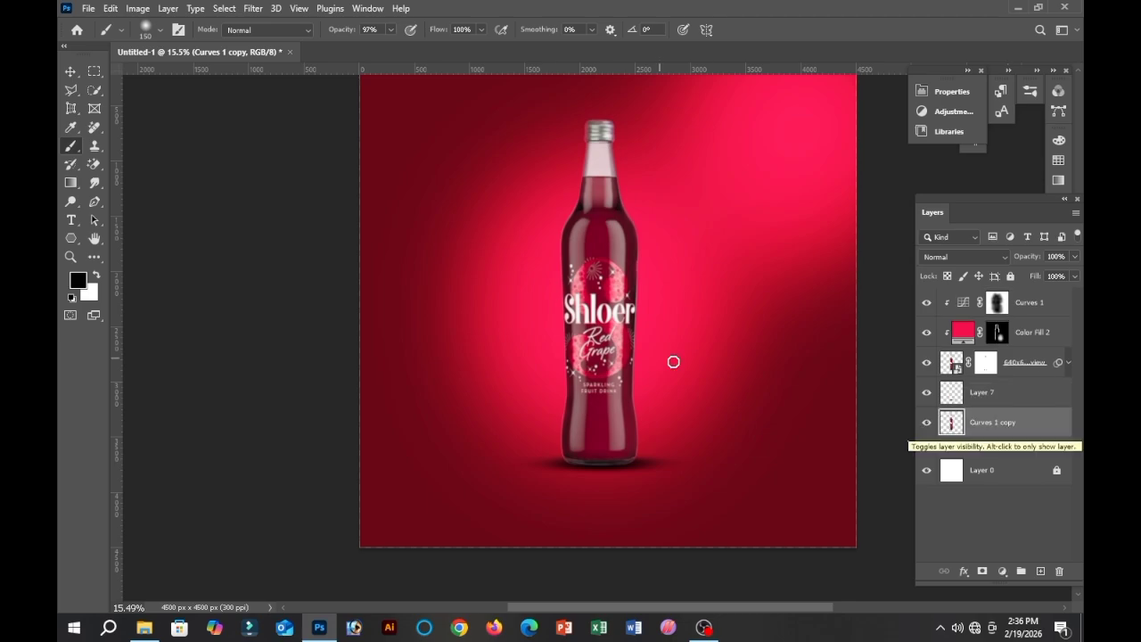
key(ctrl+t)
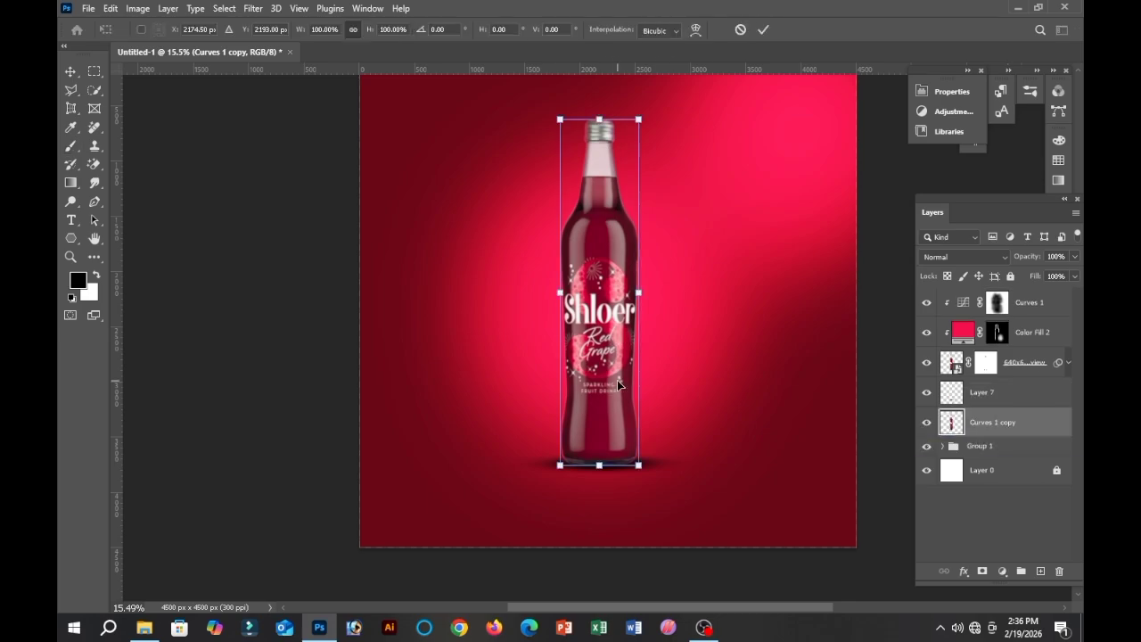
right_click(604, 385)
click(642, 364)
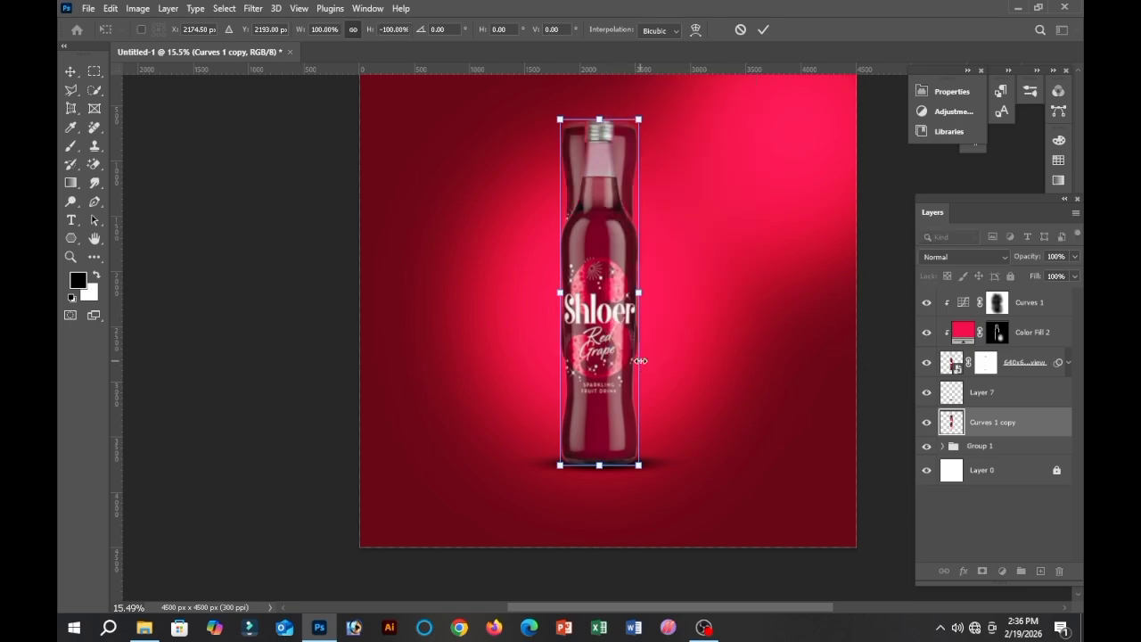
drag(620, 153, 615, 465)
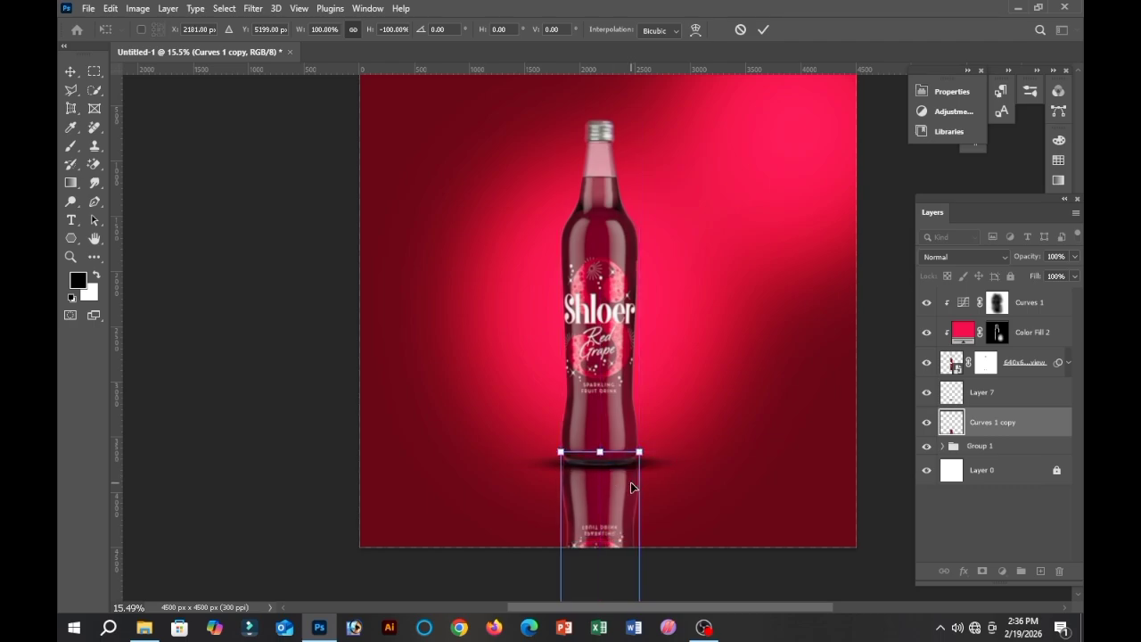
key(Return)
key(b)
click(979, 512)
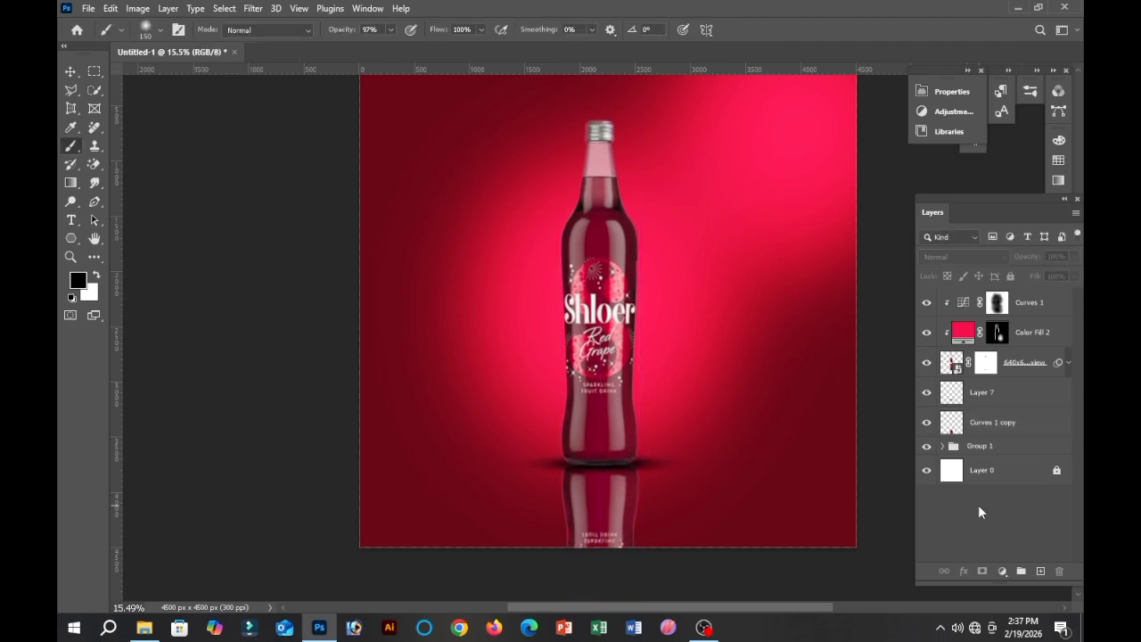
- Add a layer mask to the reflection layer and invert it to black
click(1002, 573)
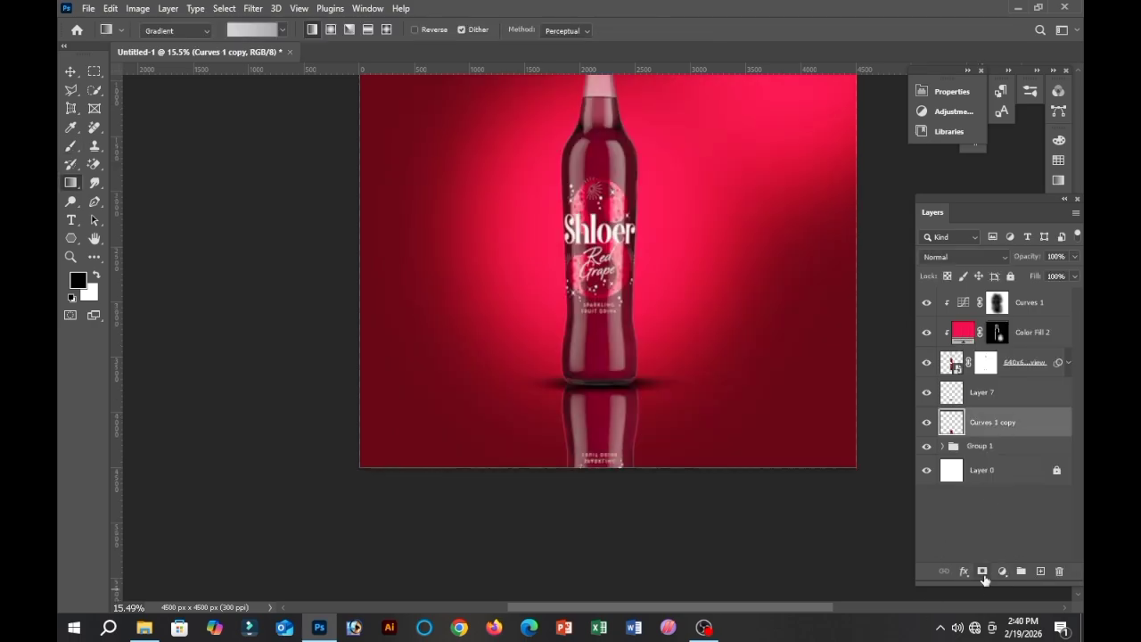
click(982, 571)
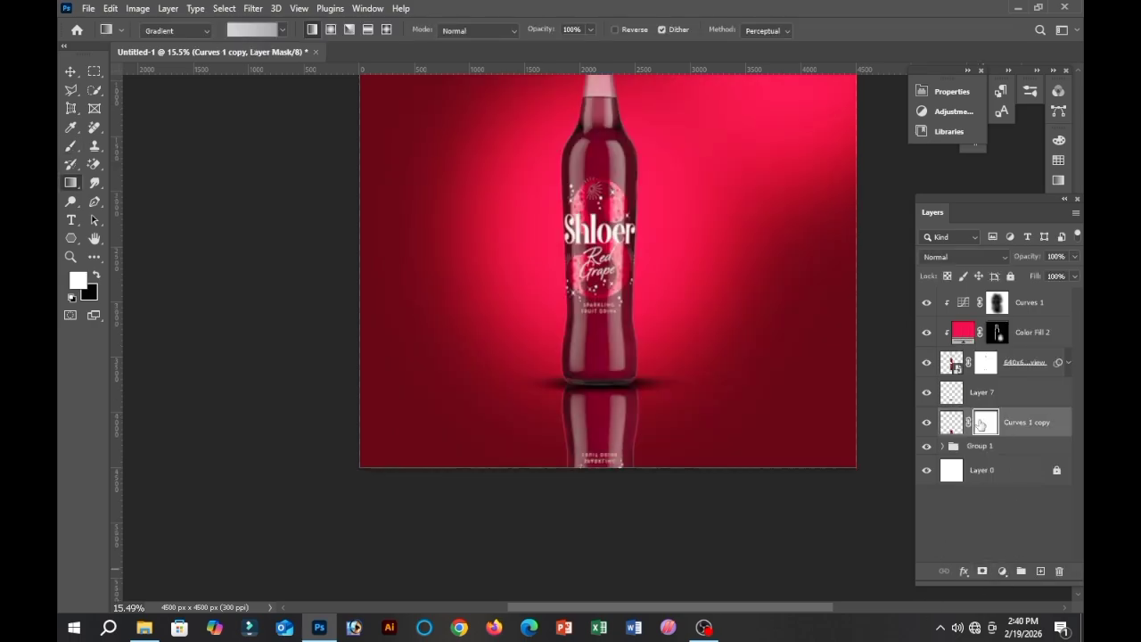
key(ctrl+i)
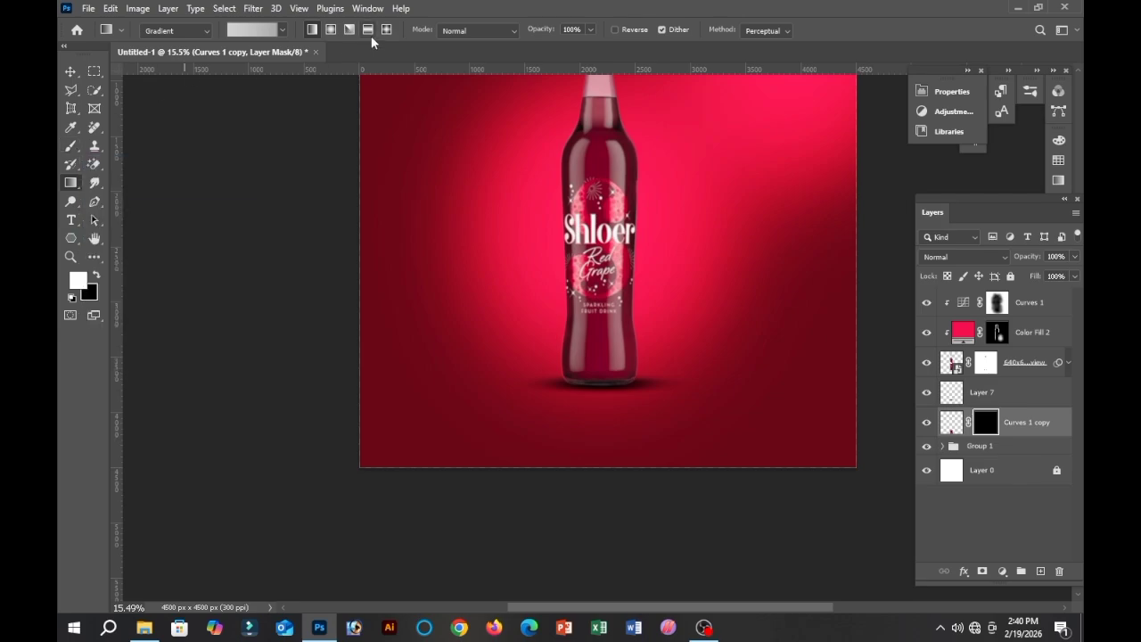
- Draw a linear gradient on the reflection's mask from the bottle's base to just below the canvas, at 55% opacity
drag(589, 30, 571, 49)
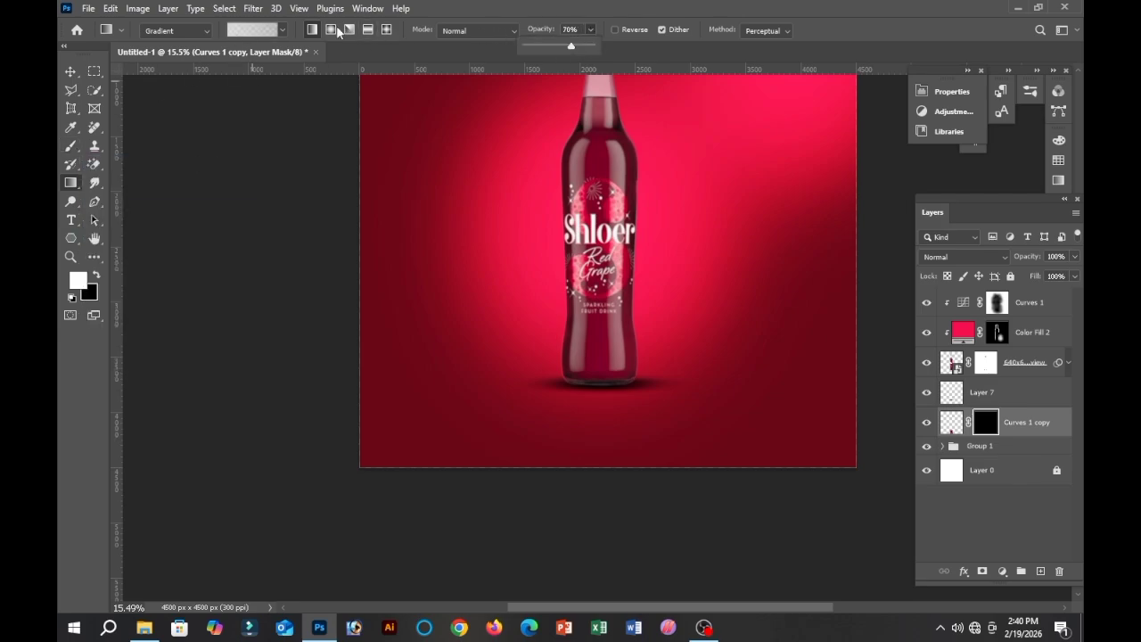
click(590, 31)
drag(600, 390, 602, 478)
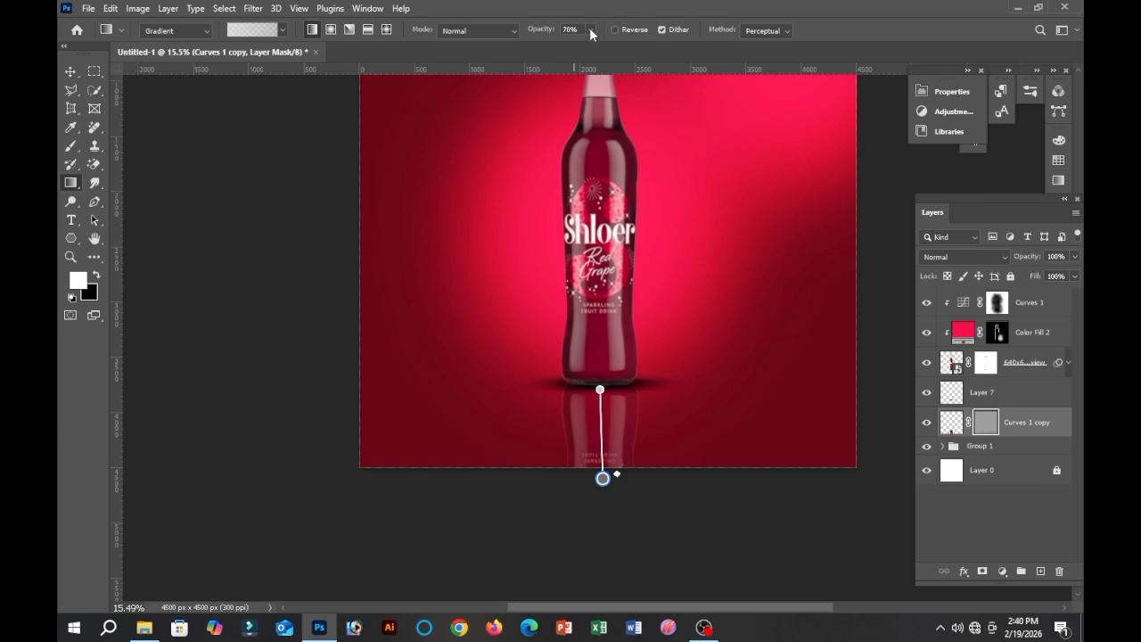
mouse_move(589, 50)
mouse_down()
mouse_move(539, 47)
mouse_move(586, 49)
mouse_up()
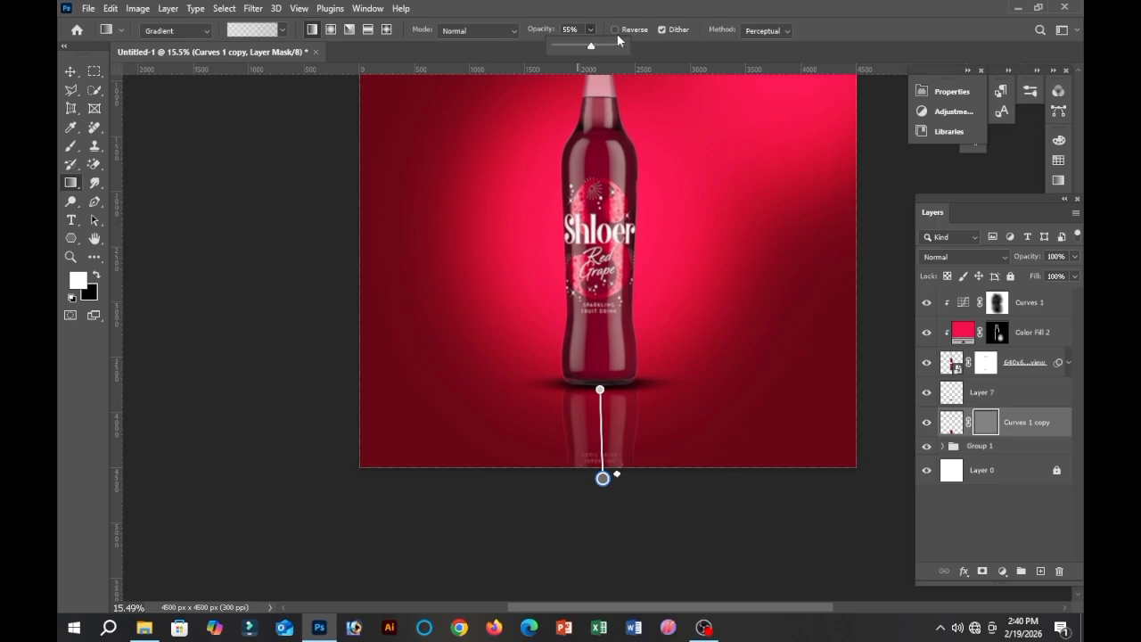
click(987, 506)
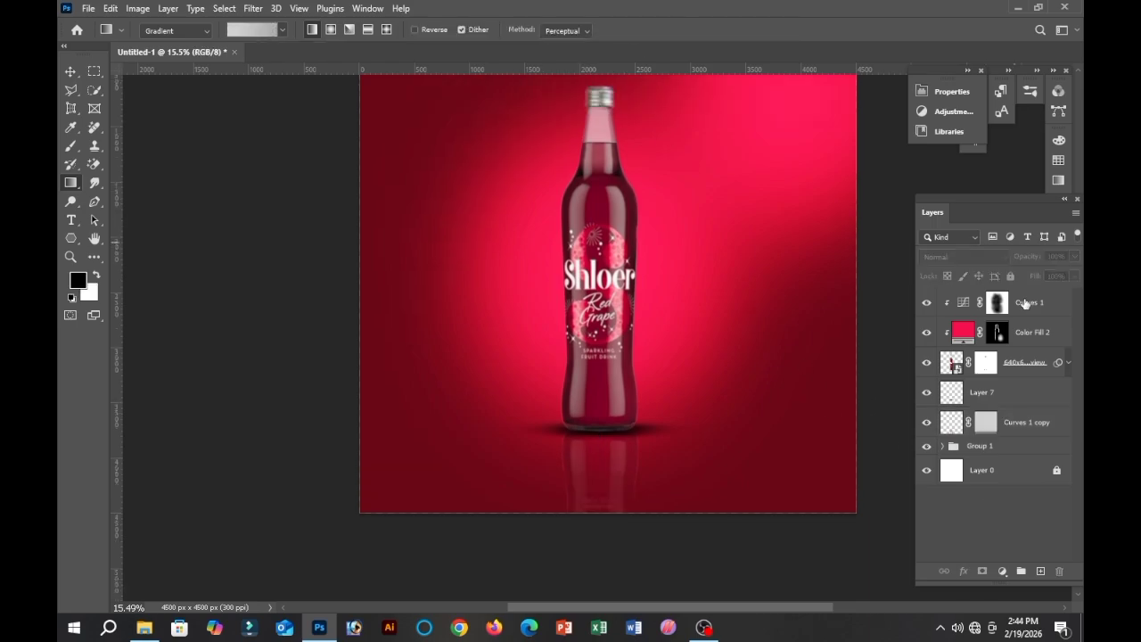
- Group all layers from Curves 1 down to Curves 1 copy
click(1025, 303)
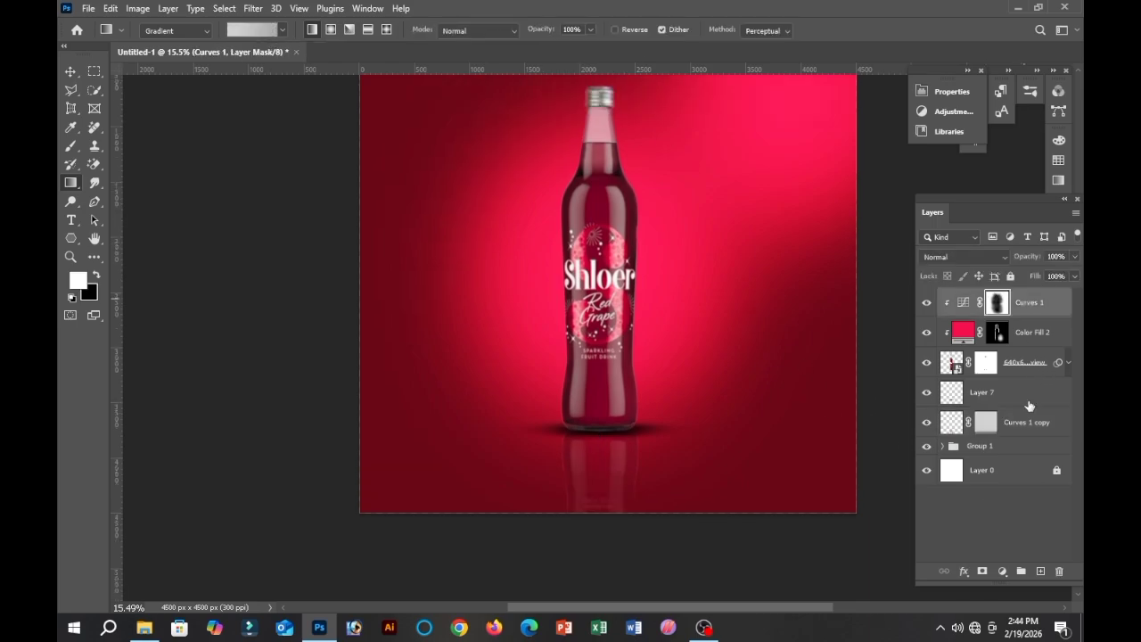
shift+click(1029, 427)
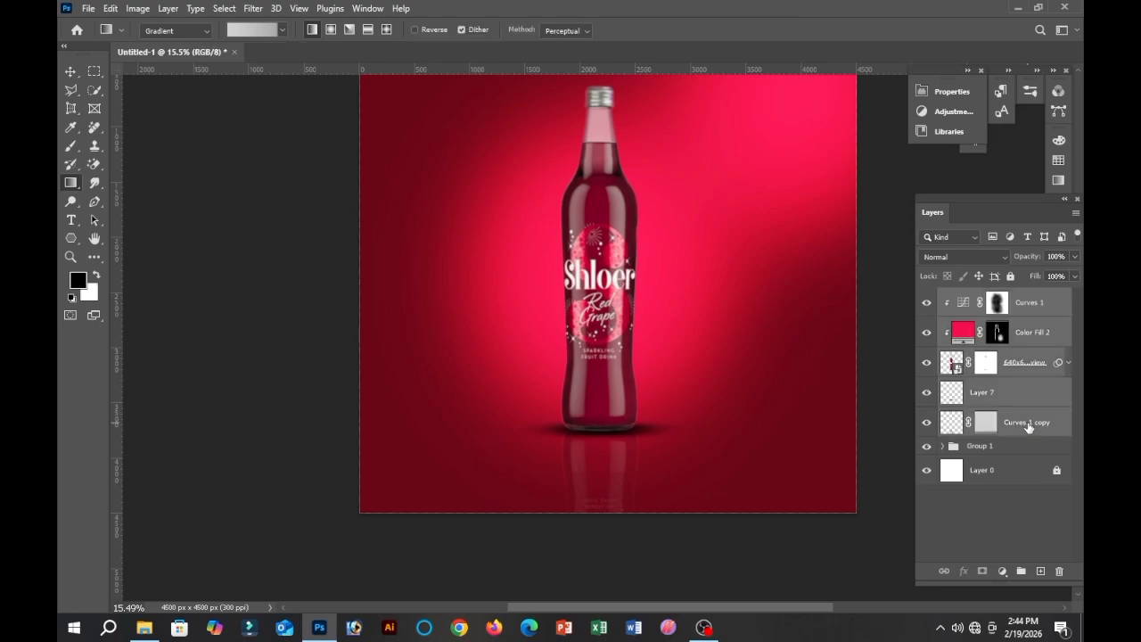
key(ctrl+g)
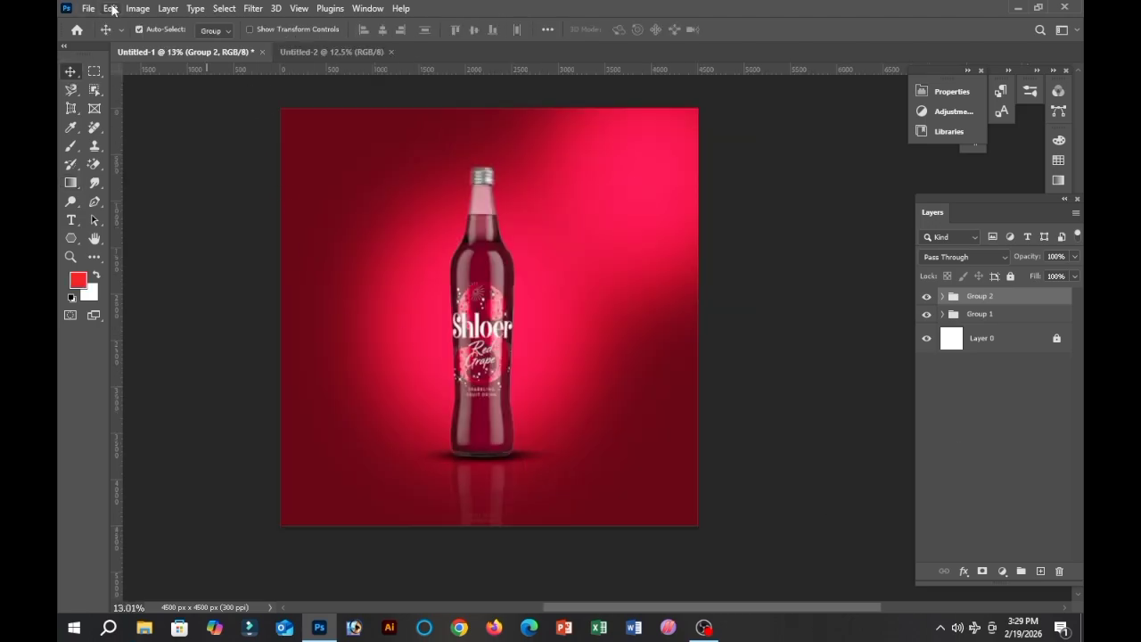
- Place the red citrus image file_00000000c2fc71fda30703a6015c9539-removebg-preview as an embedded layer over the bottle's upper part
click(89, 8)
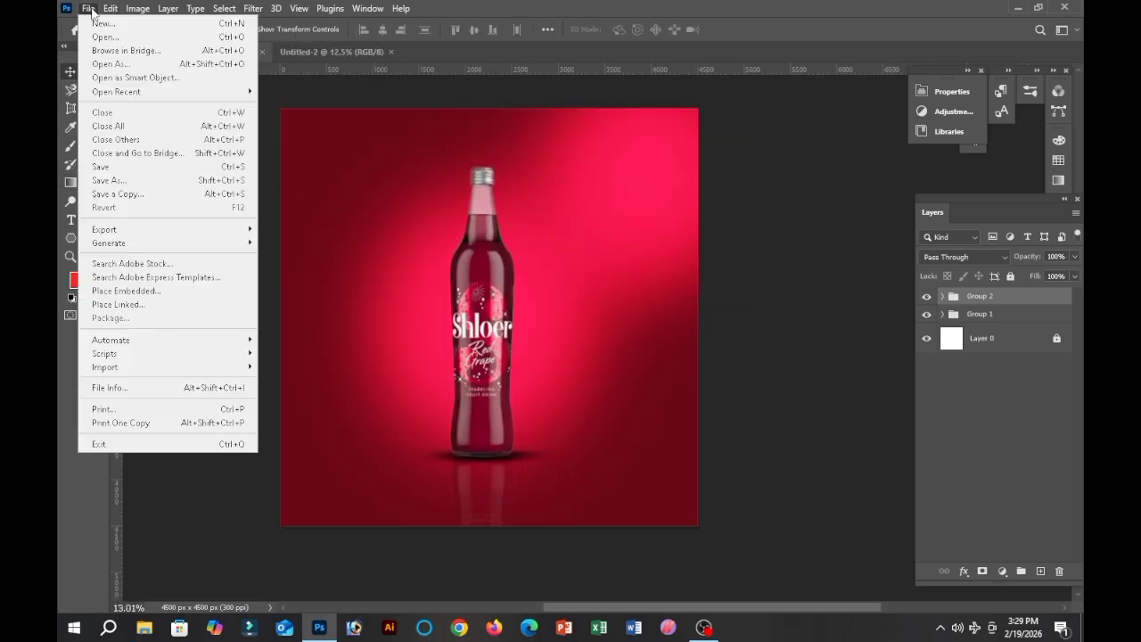
click(170, 291)
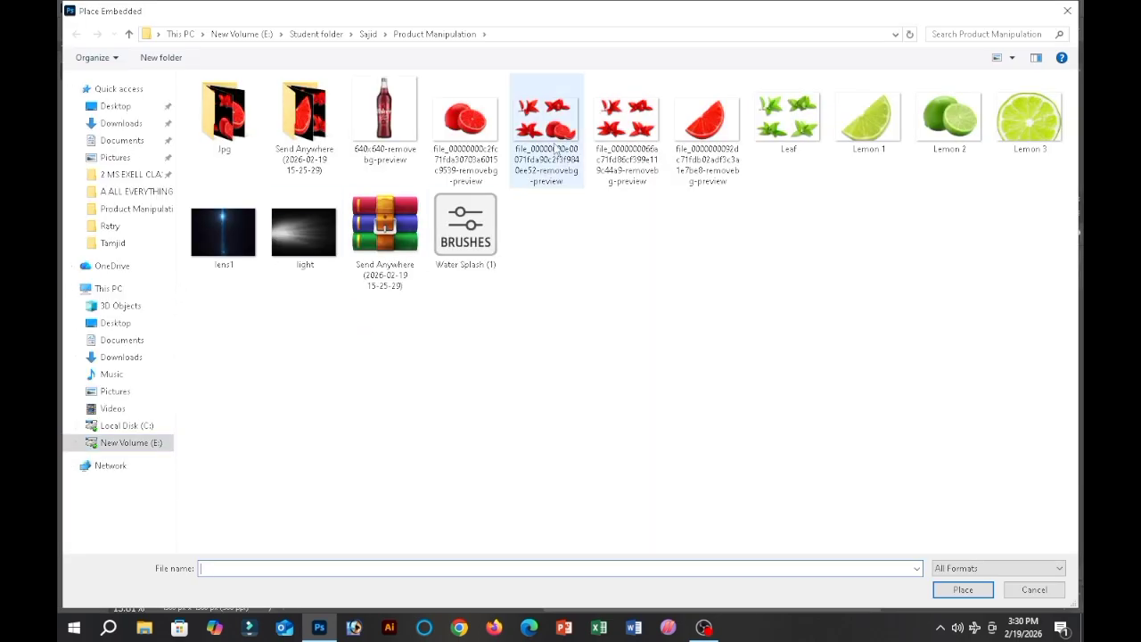
click(462, 110)
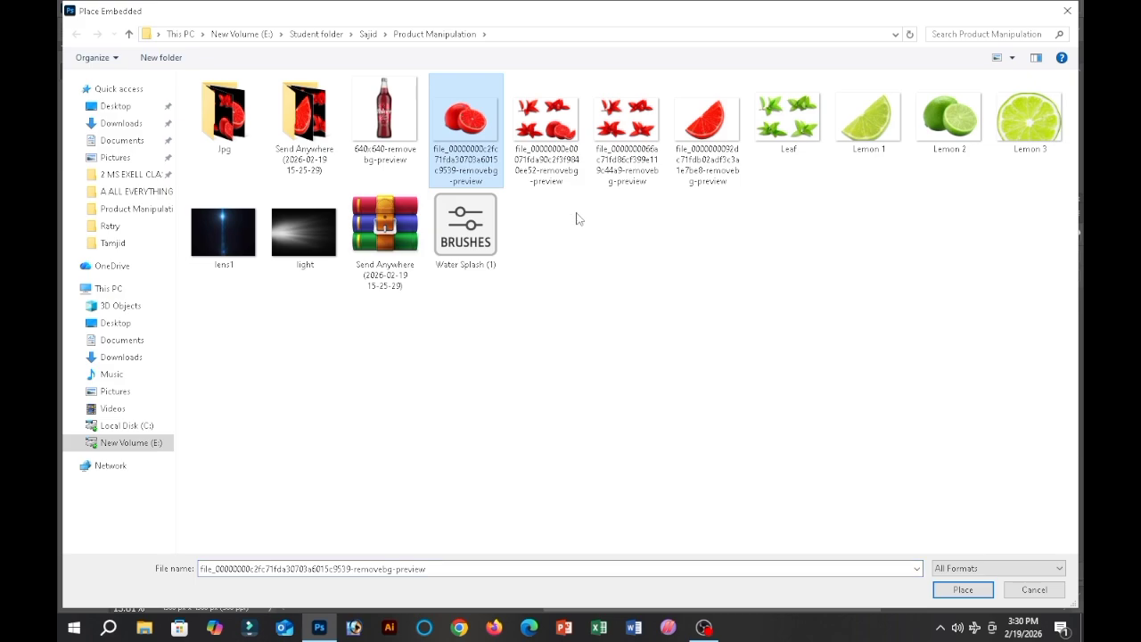
click(963, 589)
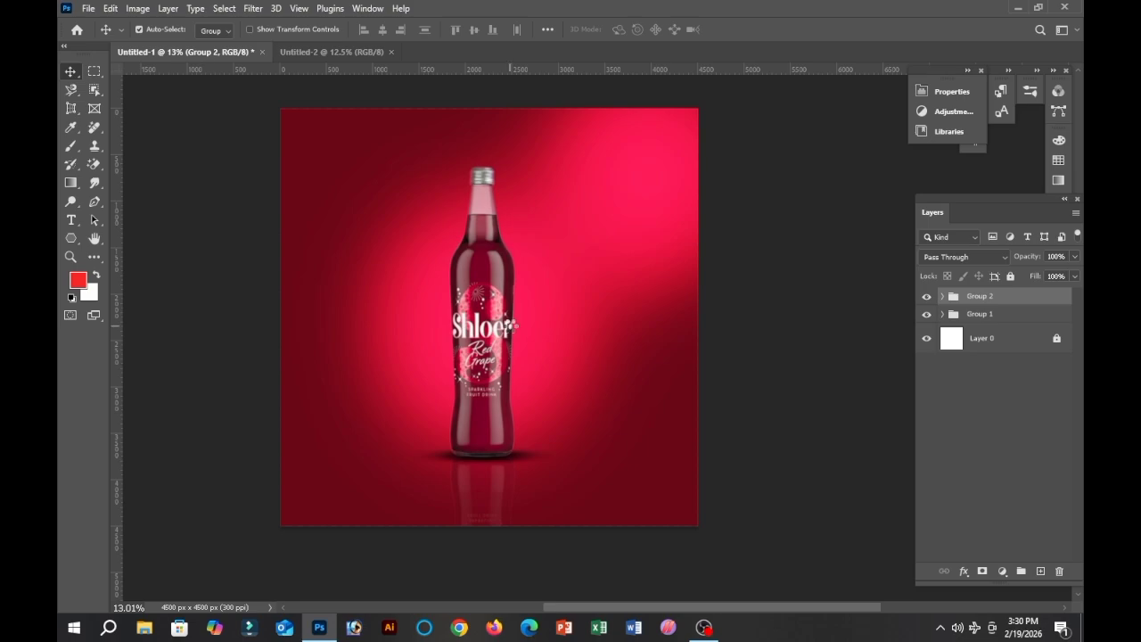
key(ctrl+t)
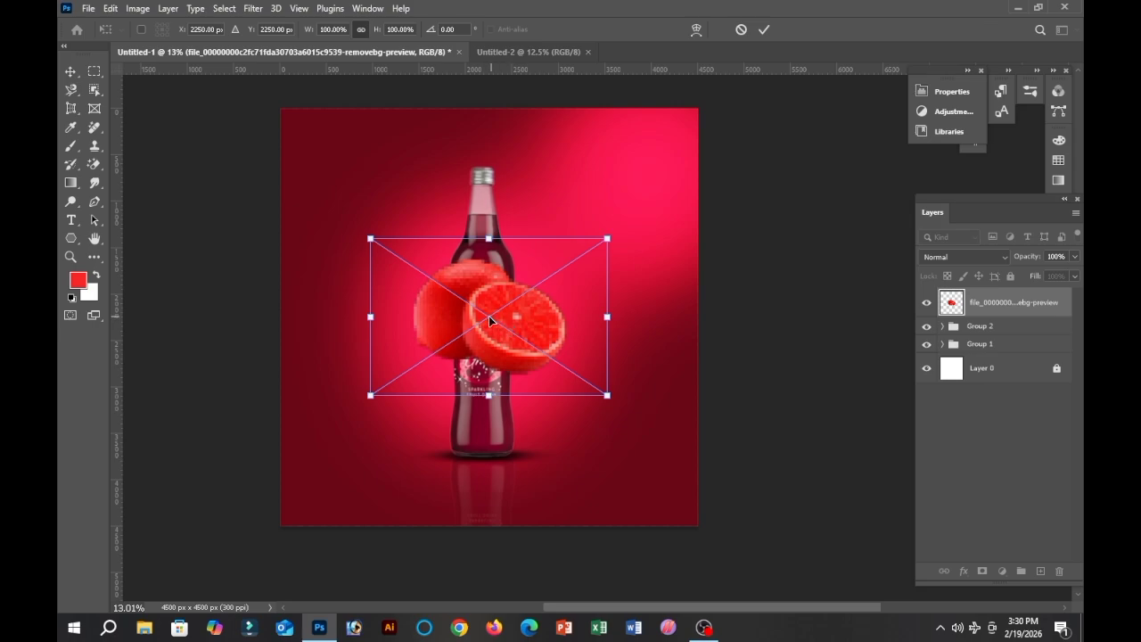
drag(490, 319, 695, 192)
drag(615, 235, 70, 78)
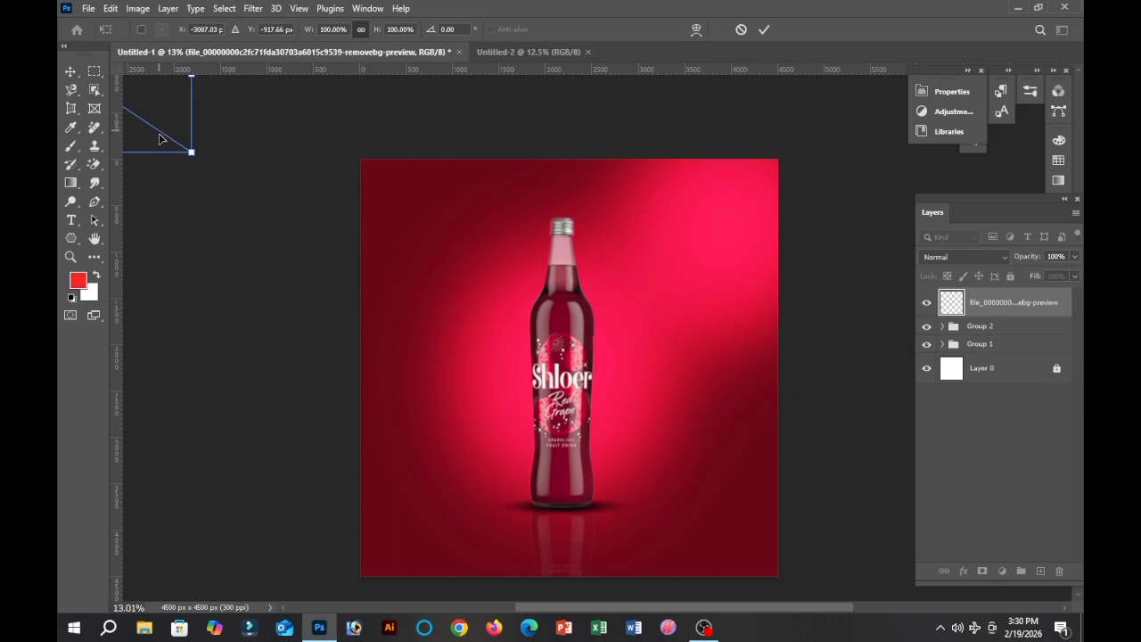
drag(160, 136, 613, 348)
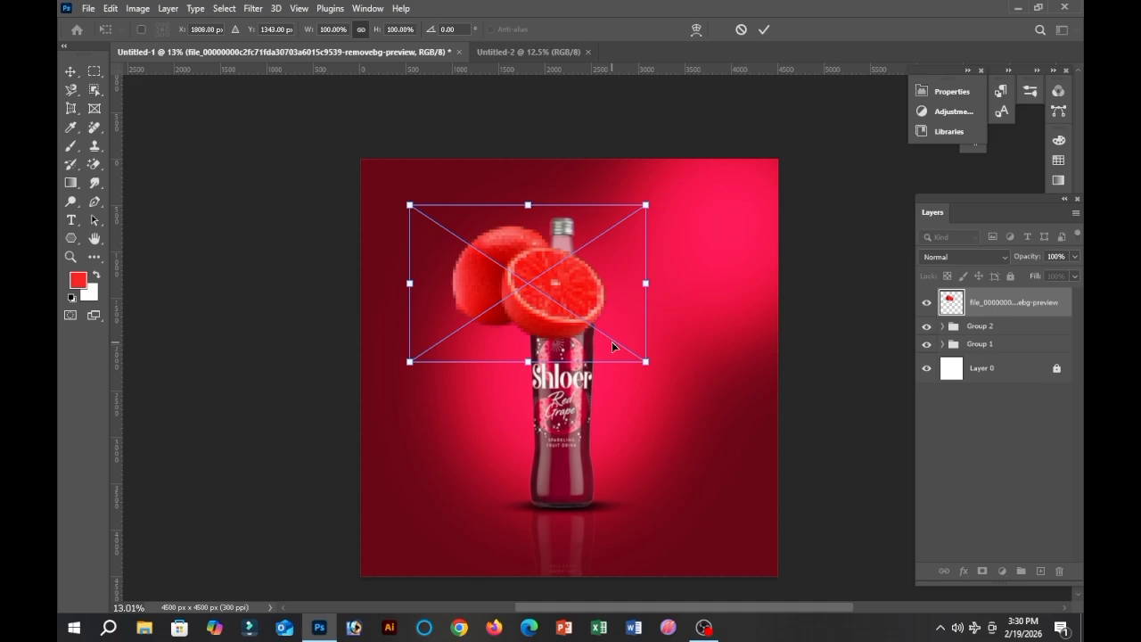
click(763, 29)
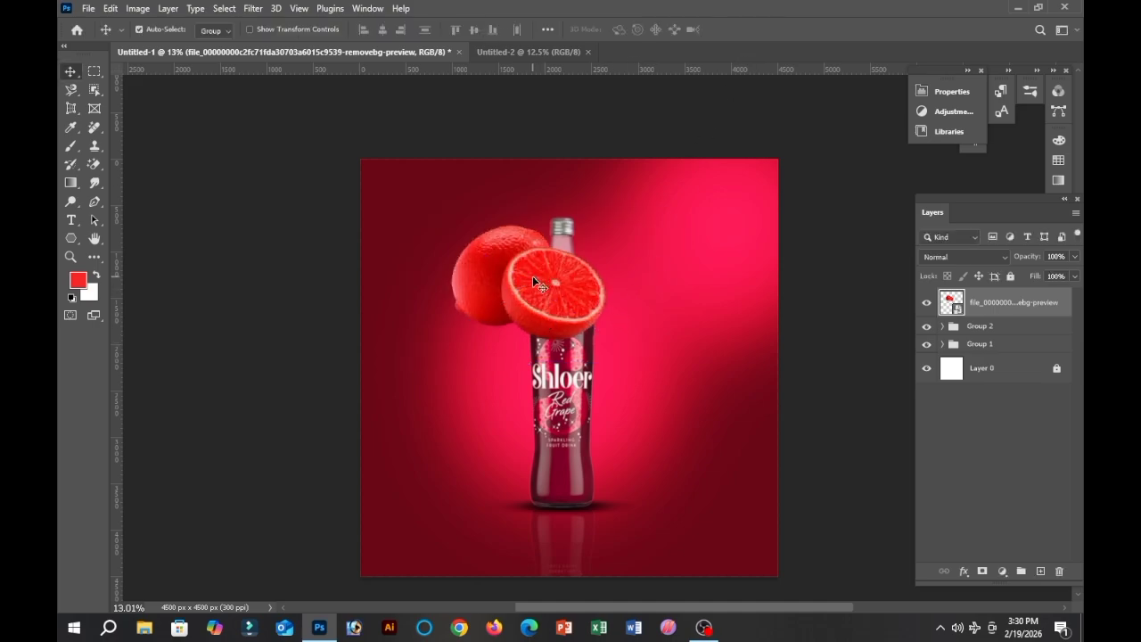
- Move the red citrus image down to the lower right side of the bottle
drag(535, 280, 689, 360)
scroll(597, 277, down, 2)
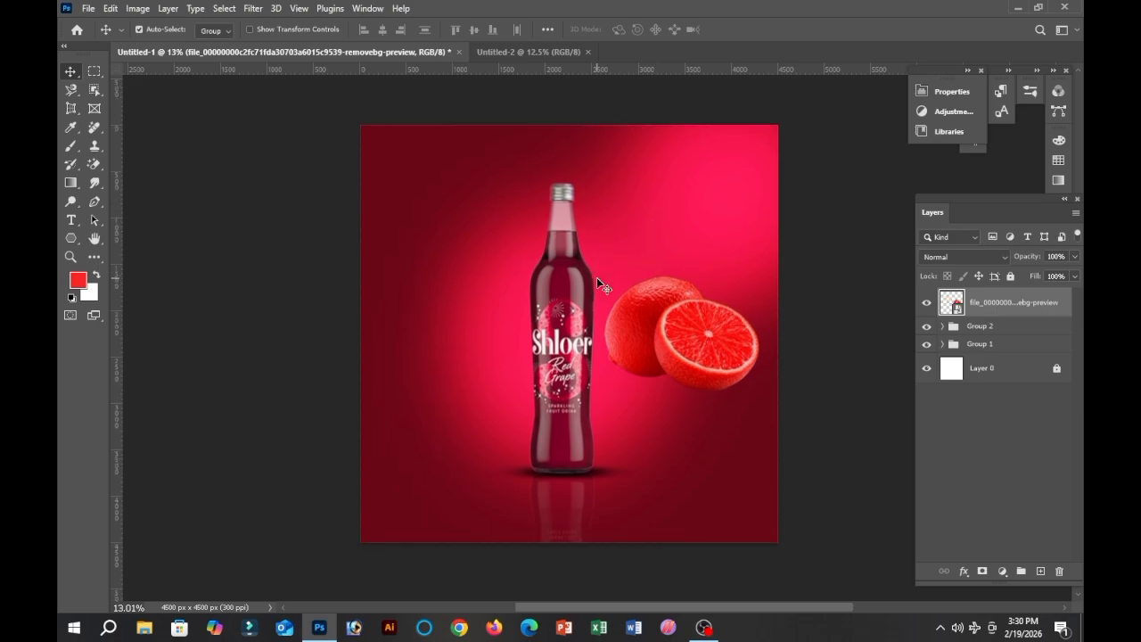
drag(641, 309, 594, 387)
scroll(613, 384, down, 2)
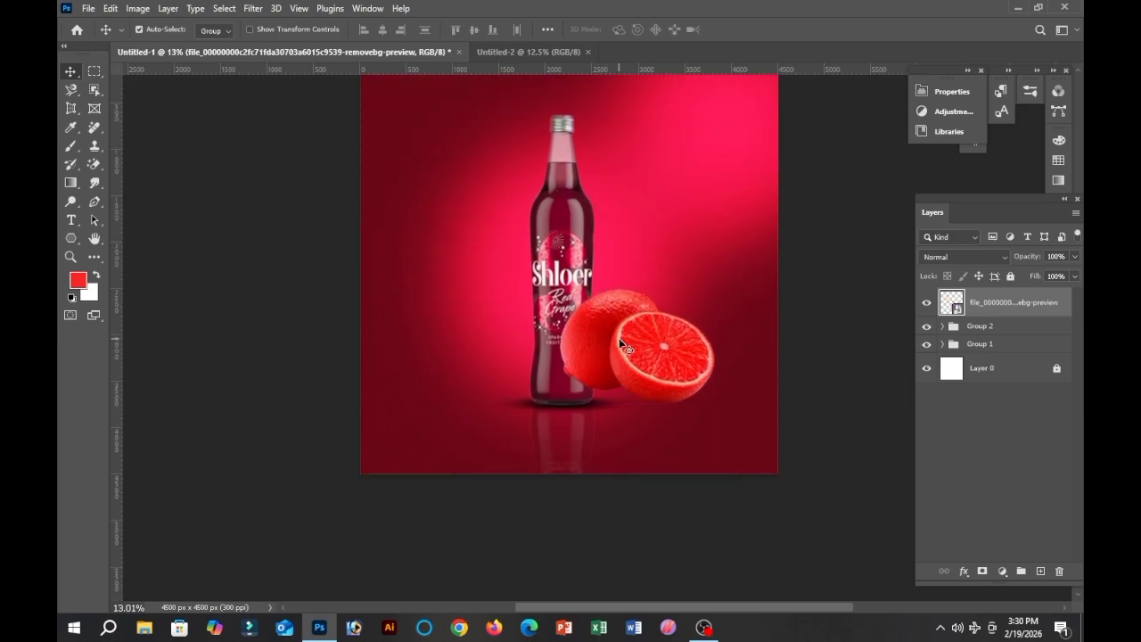
- Scale the red citrus image to about 84% and set it against the bottle's lower right side near the base
key(ctrl+t)
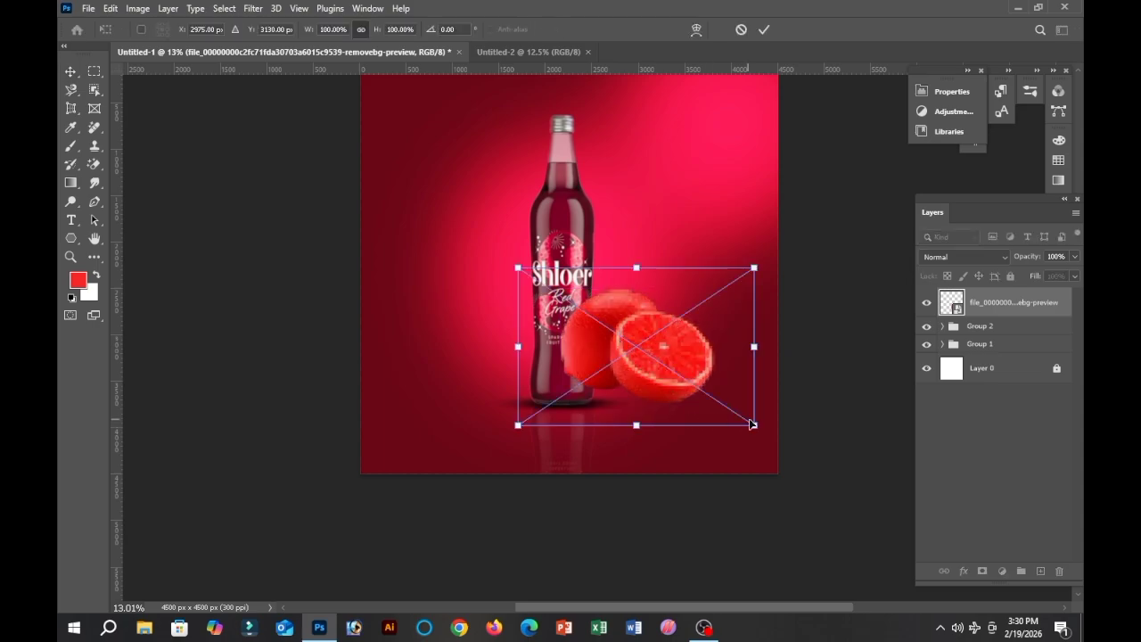
drag(752, 426, 718, 415)
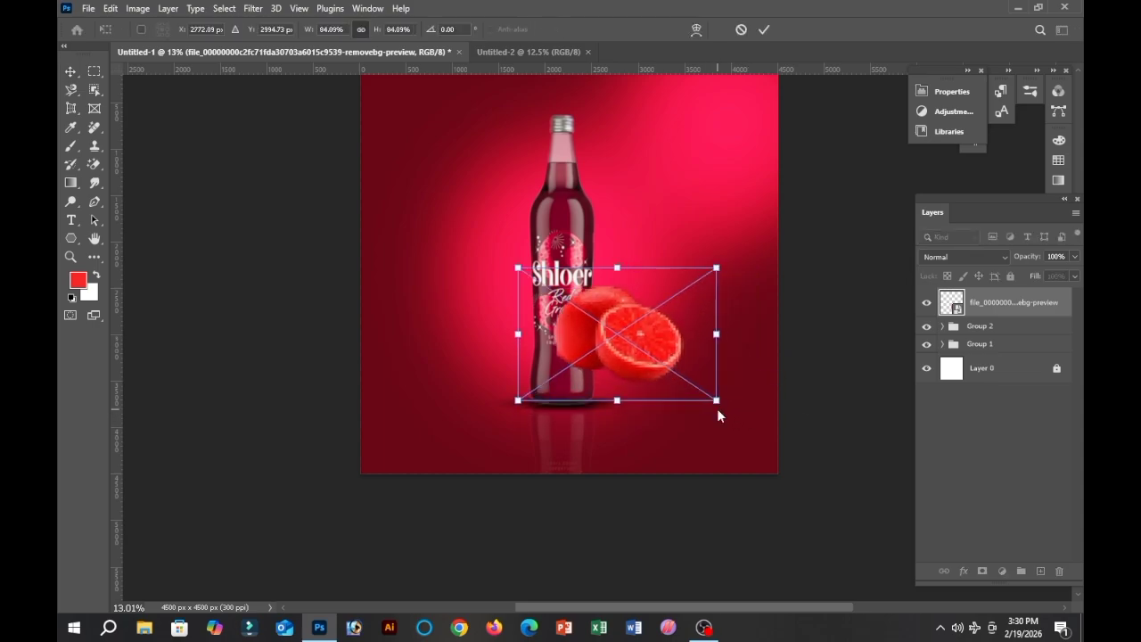
drag(607, 333, 608, 352)
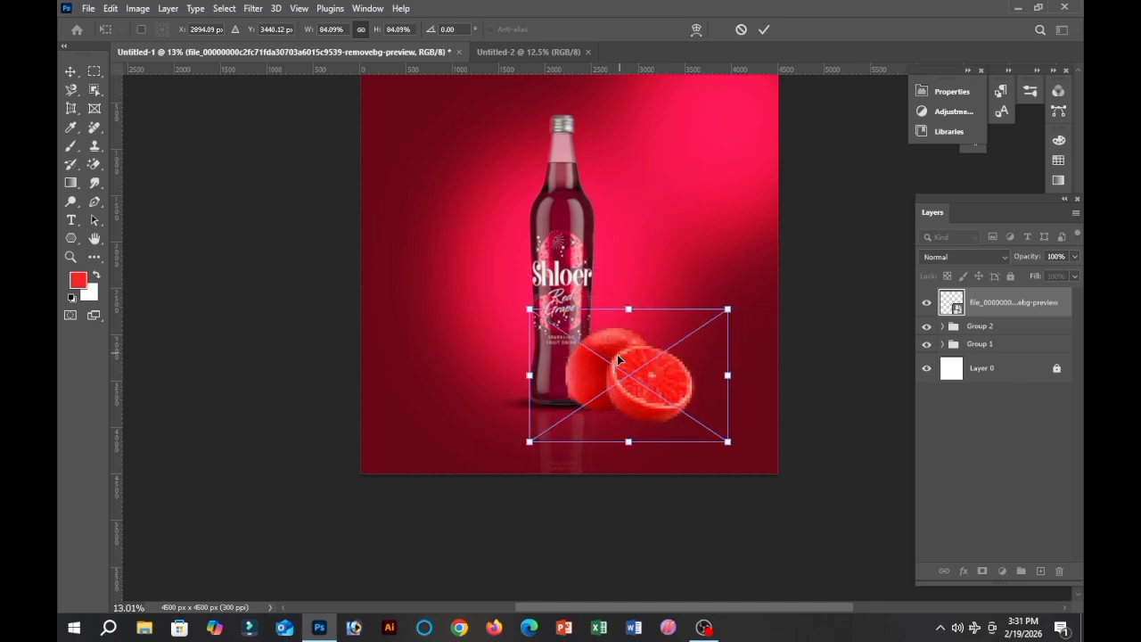
mouse_move(613, 364)
mouse_down()
mouse_move(598, 340)
mouse_move(598, 356)
mouse_up()
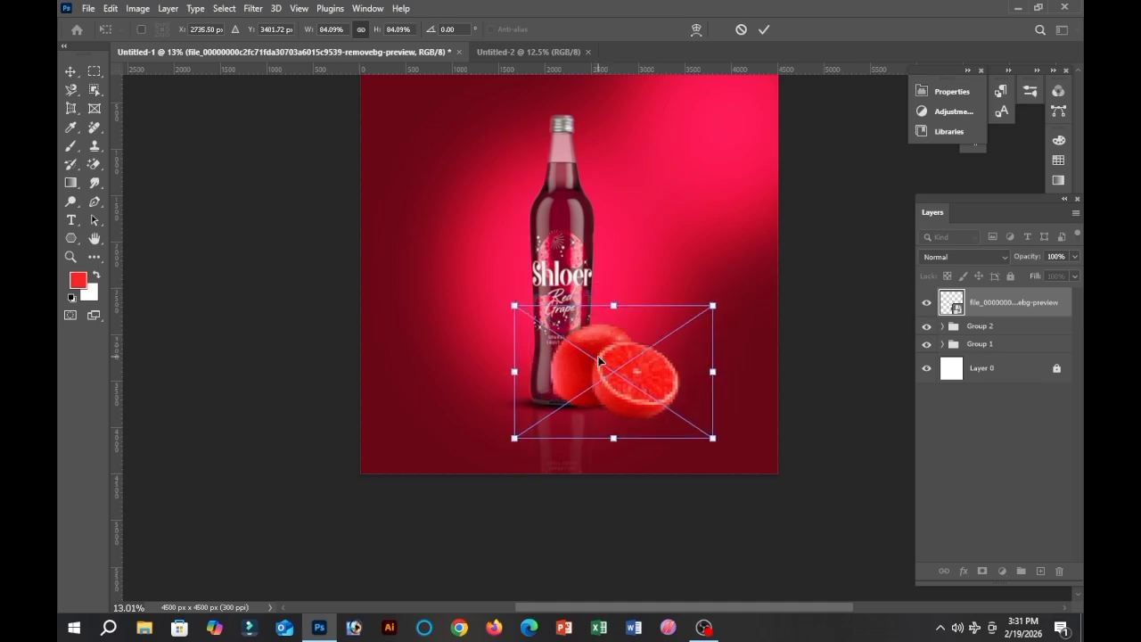
click(764, 30)
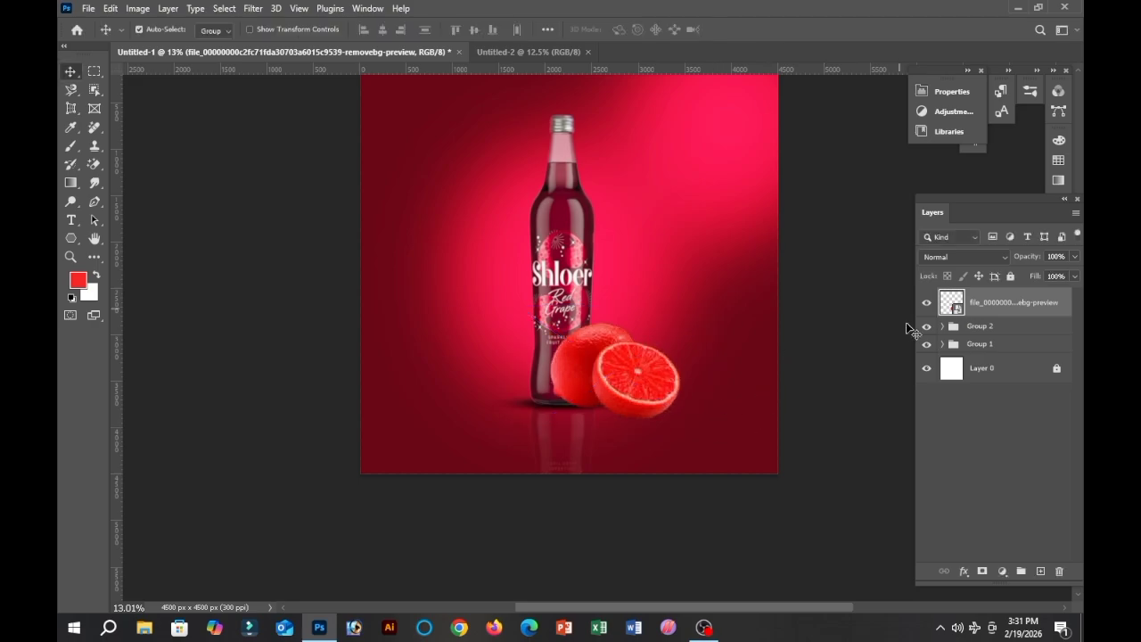
- Reorder the layers to put the red citrus between Group 2 and Group 1, behind the bottle
drag(992, 304, 993, 346)
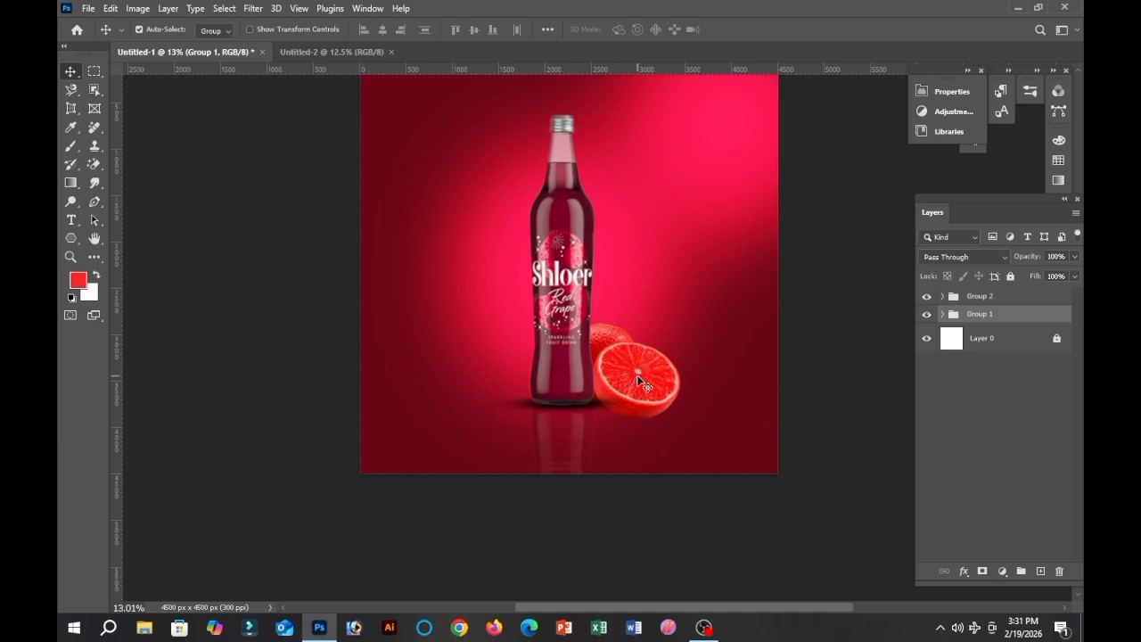
key(ctrl+z)
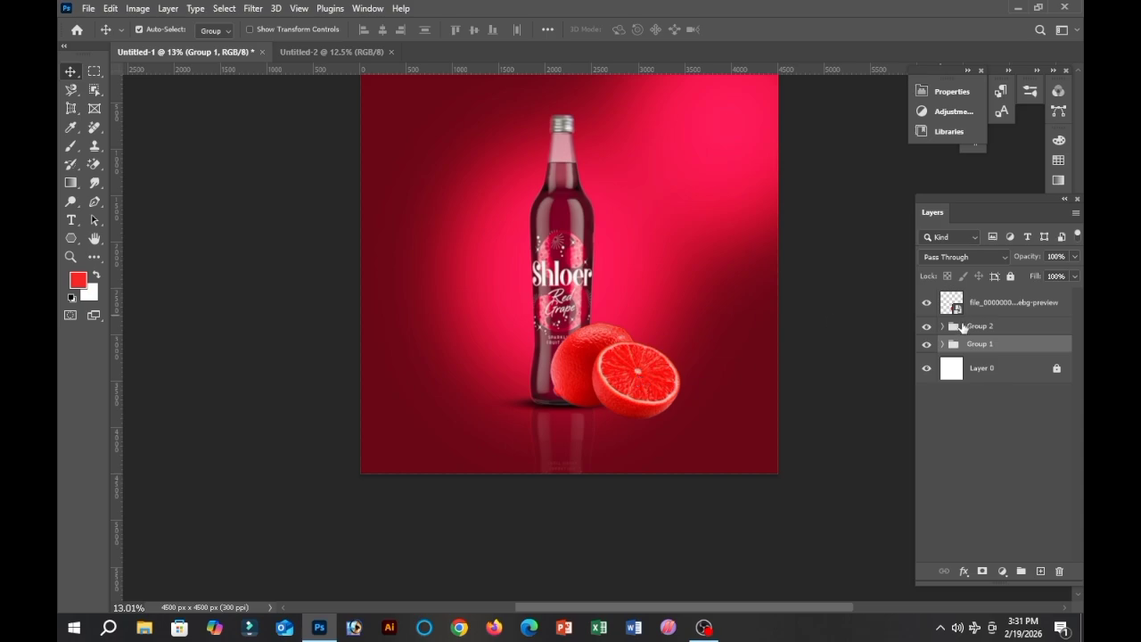
drag(991, 305, 989, 387)
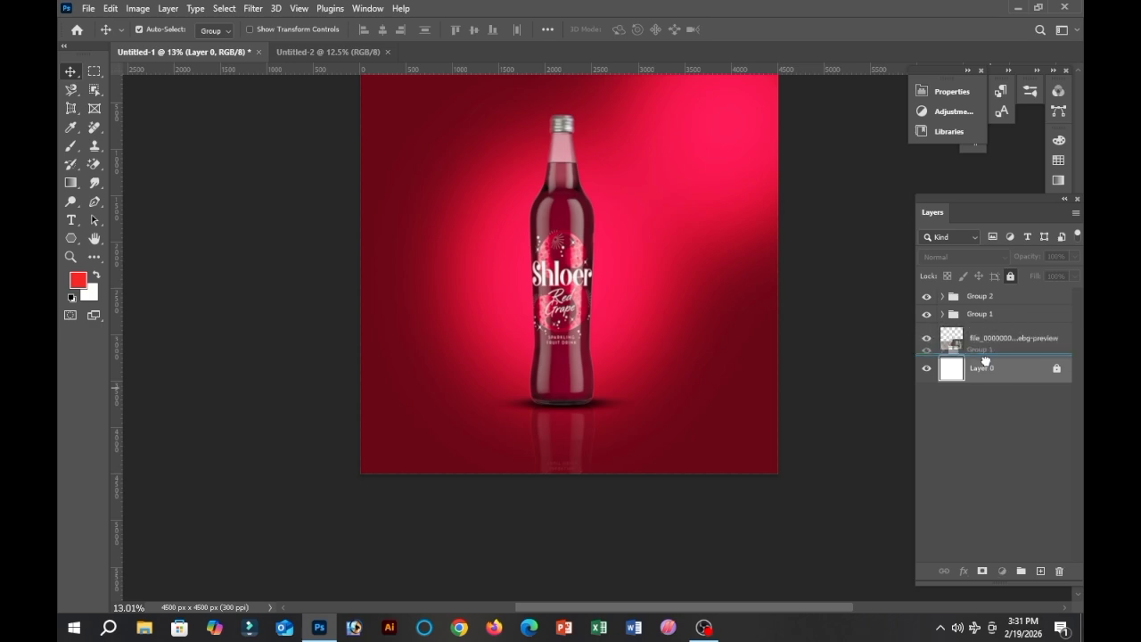
drag(984, 355, 987, 360)
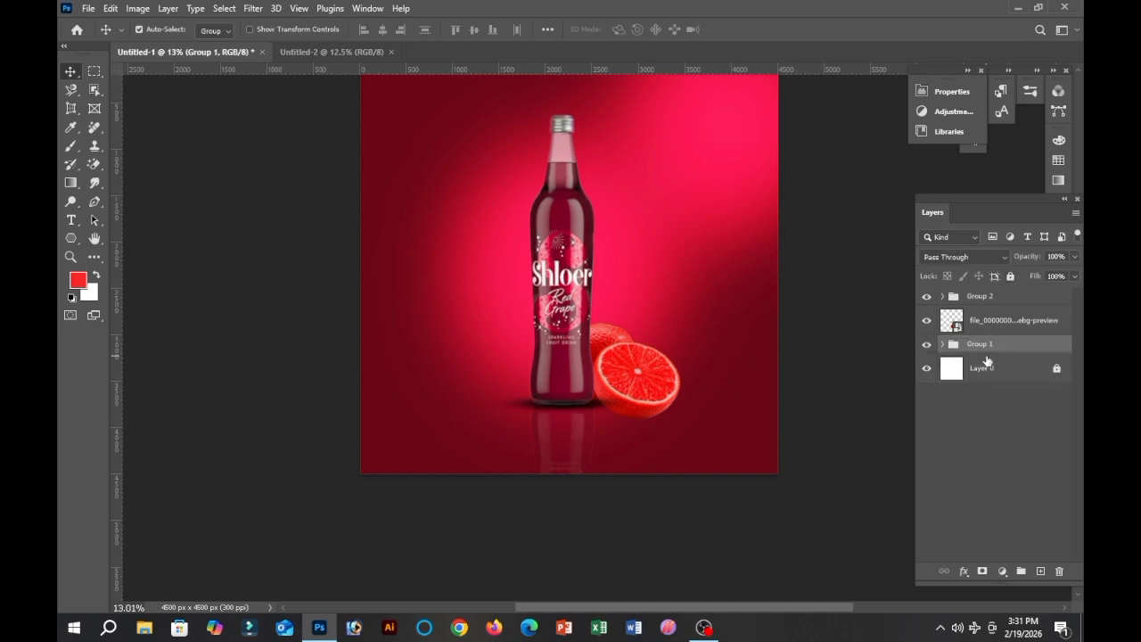
- Try scaling the red citrus image down to about 82%
click(618, 359)
key(ctrl+t)
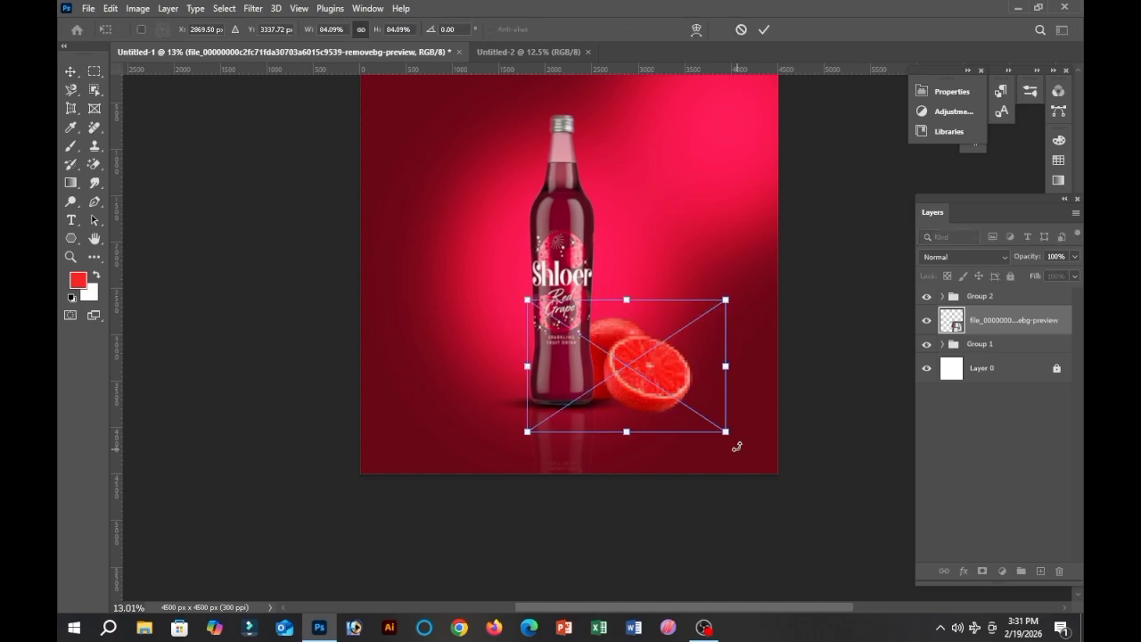
drag(726, 434, 723, 434)
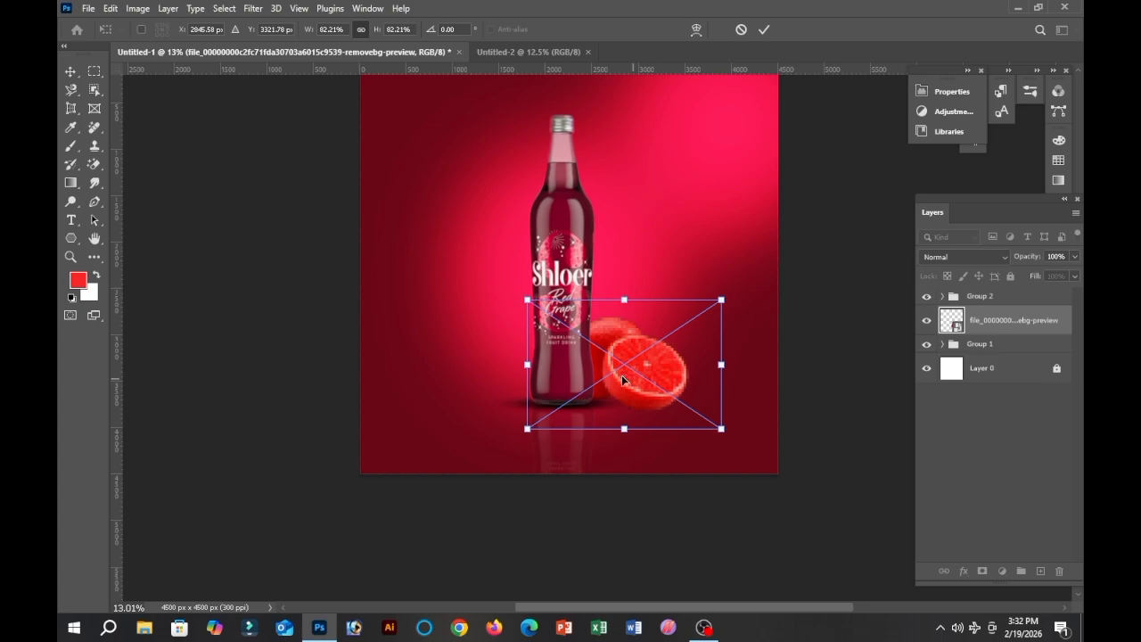
click(763, 29)
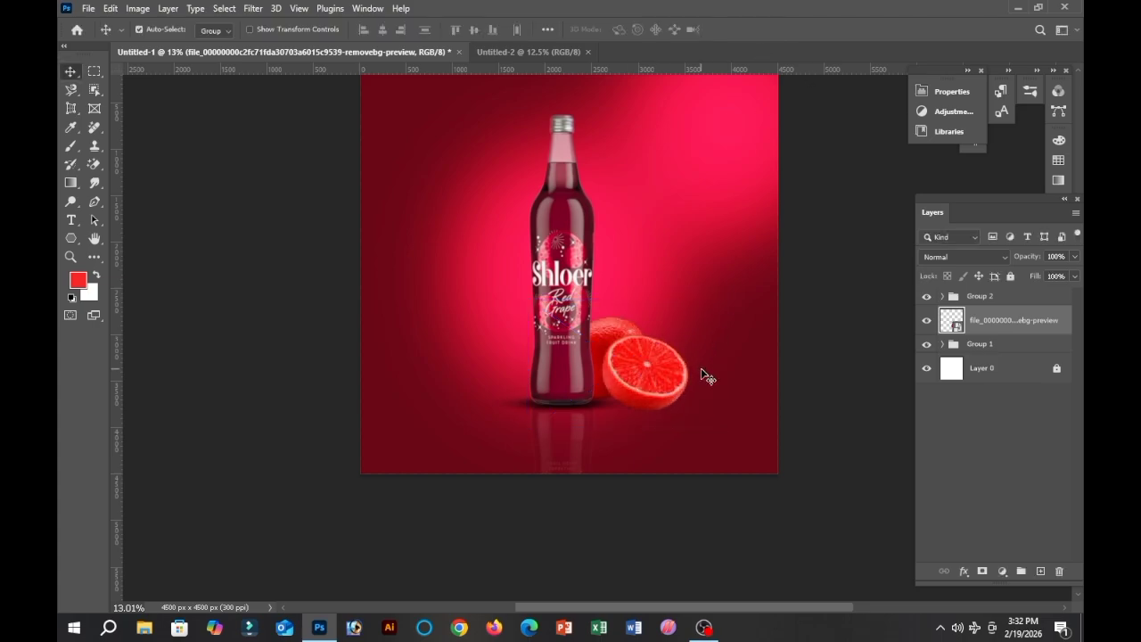
- Hide the rulers and undo the last scaling of the red citrus image
right_click(646, 375)
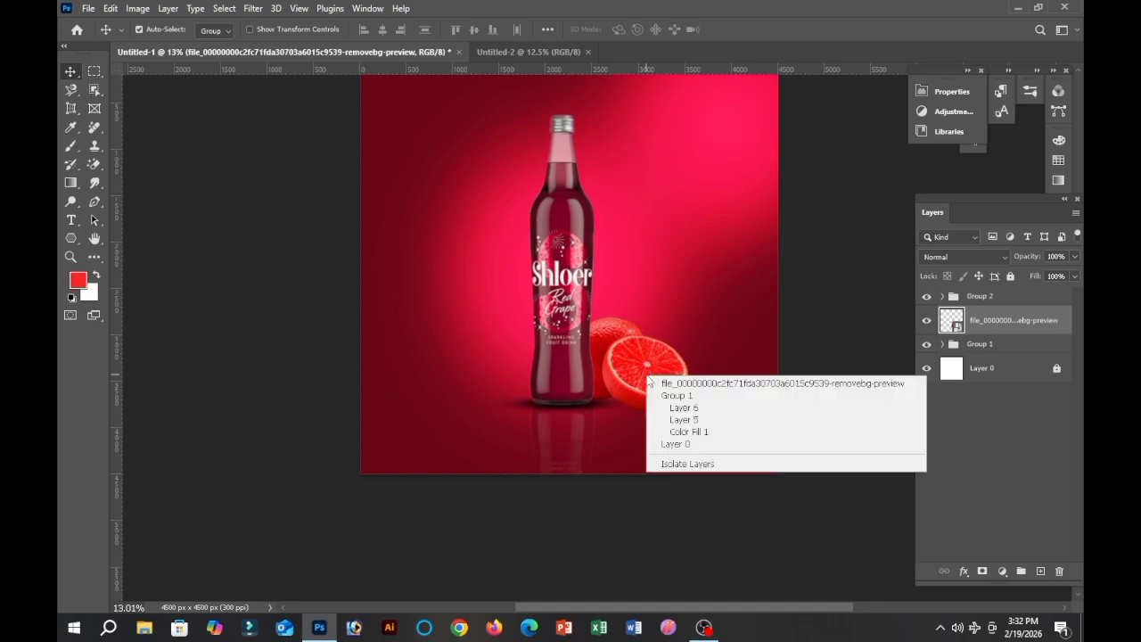
click(649, 380)
key(ctrl+r)
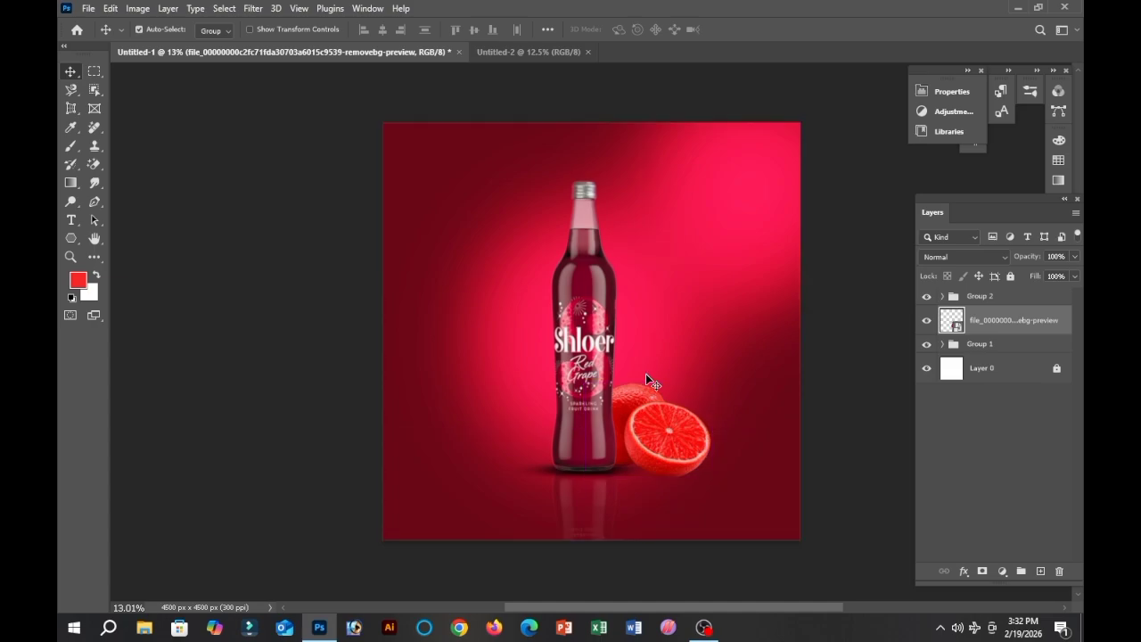
key(ctrl)
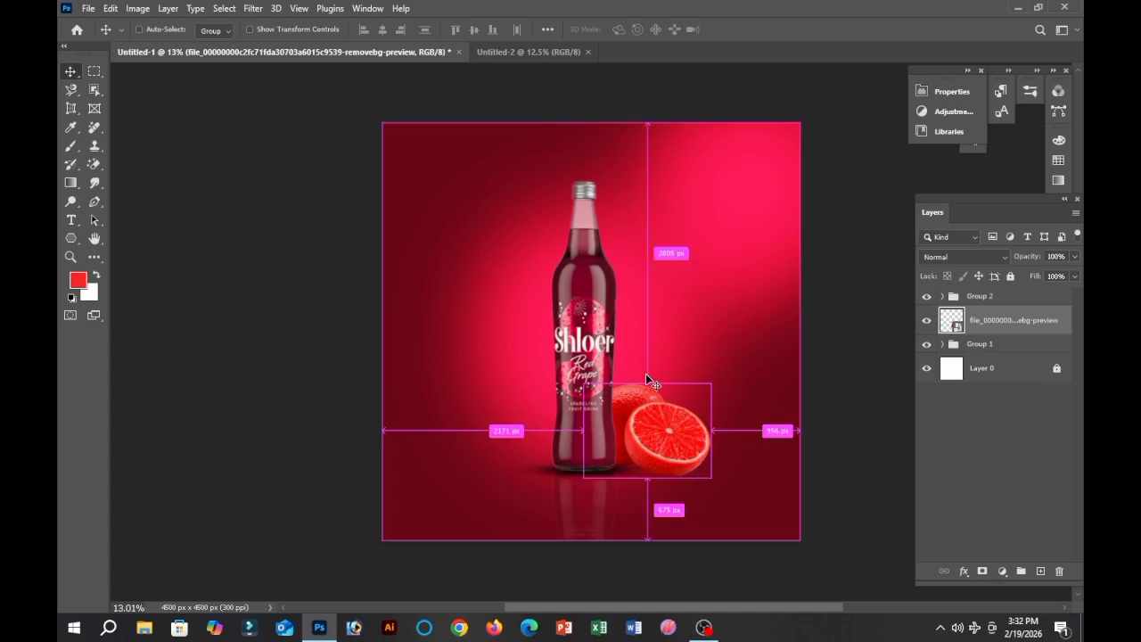
key(ctrl)
key(ctrl+t)
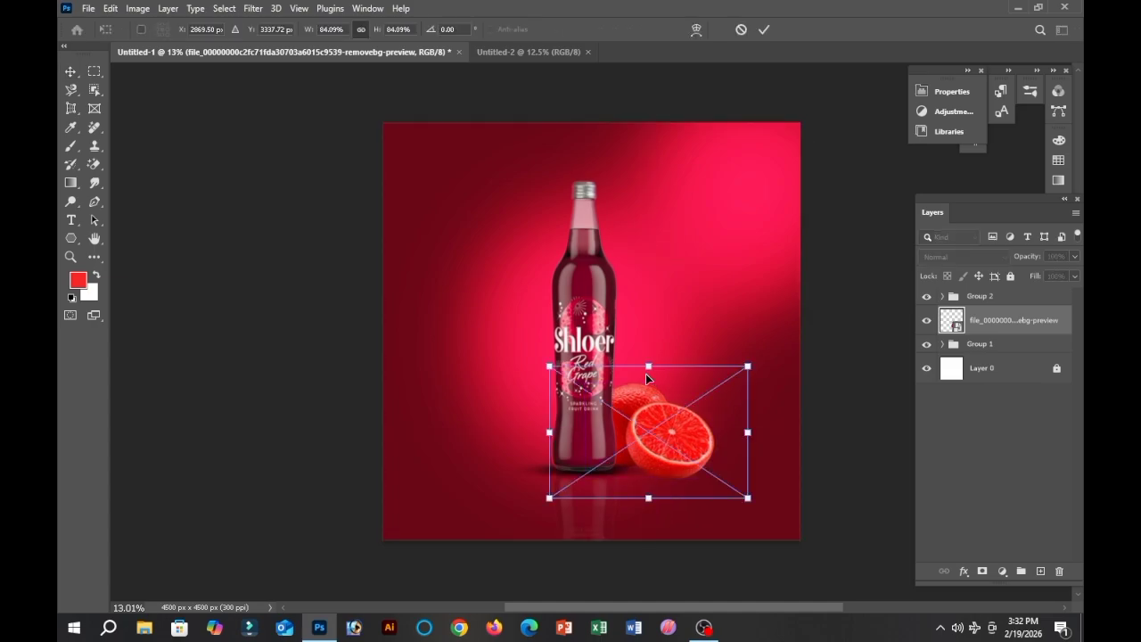
right_click(684, 410)
click(750, 402)
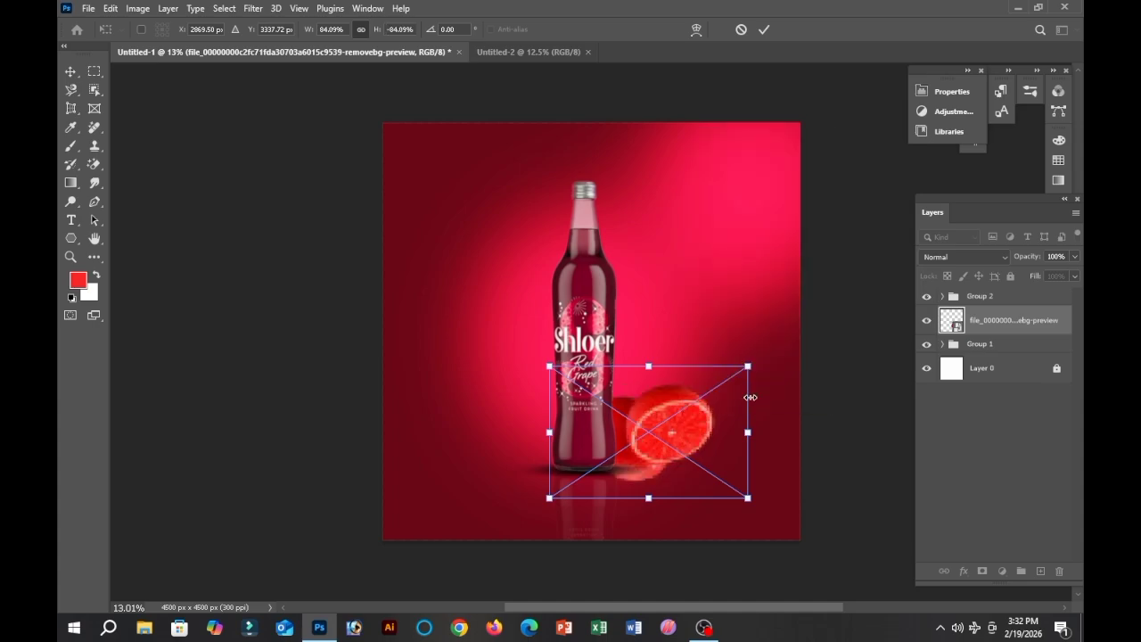
key(Return)
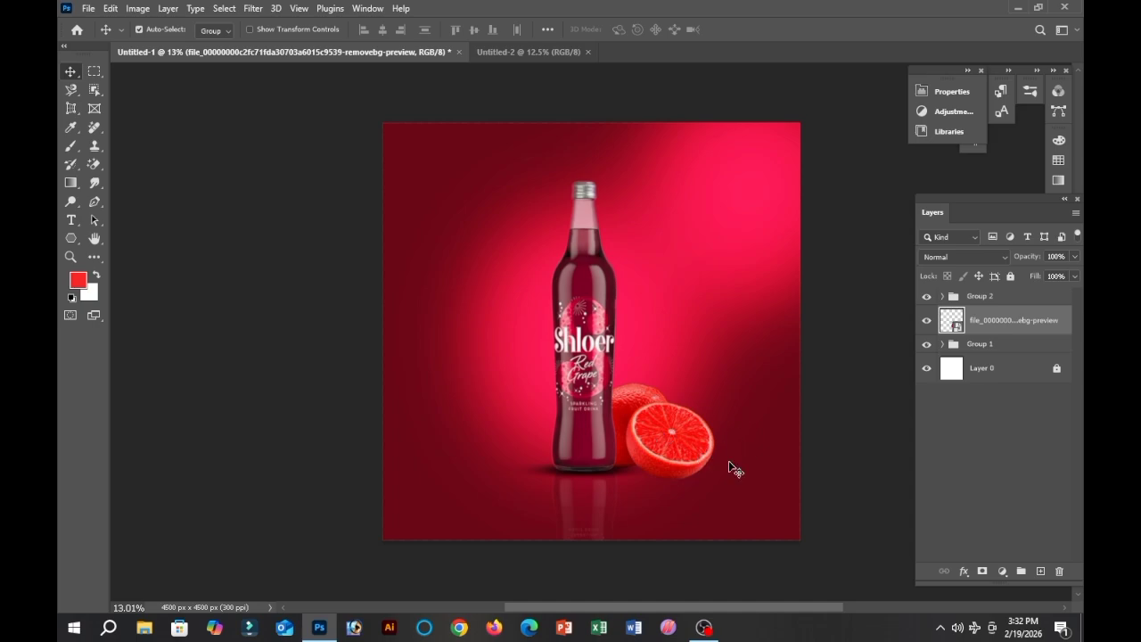
right_click(640, 433)
click(645, 442)
key(ctrl+t)
right_click(666, 432)
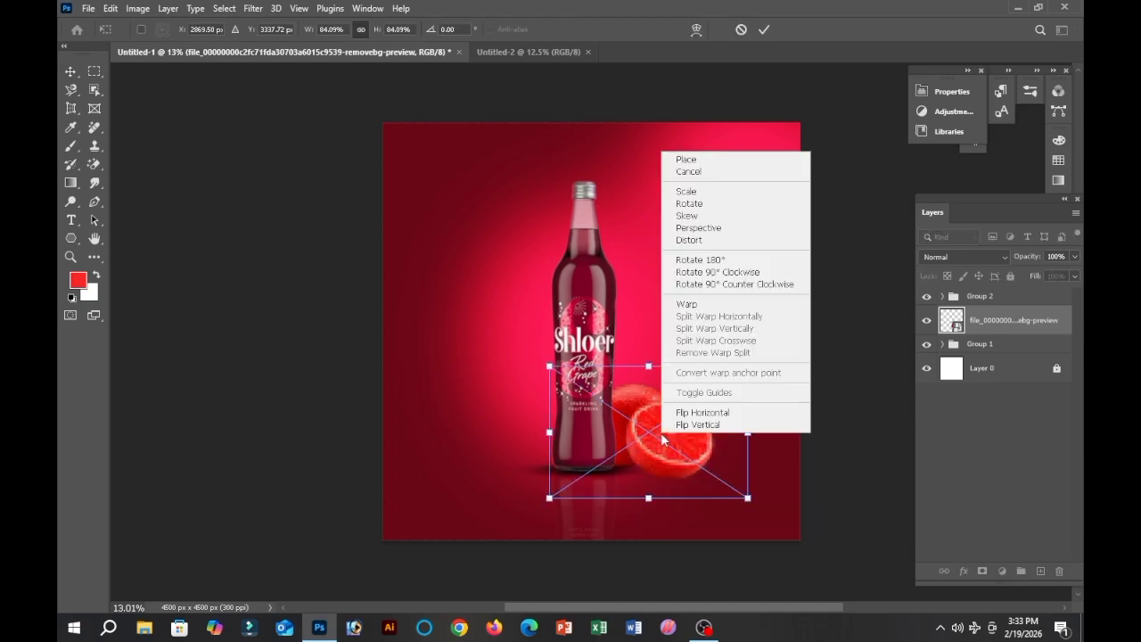
click(702, 425)
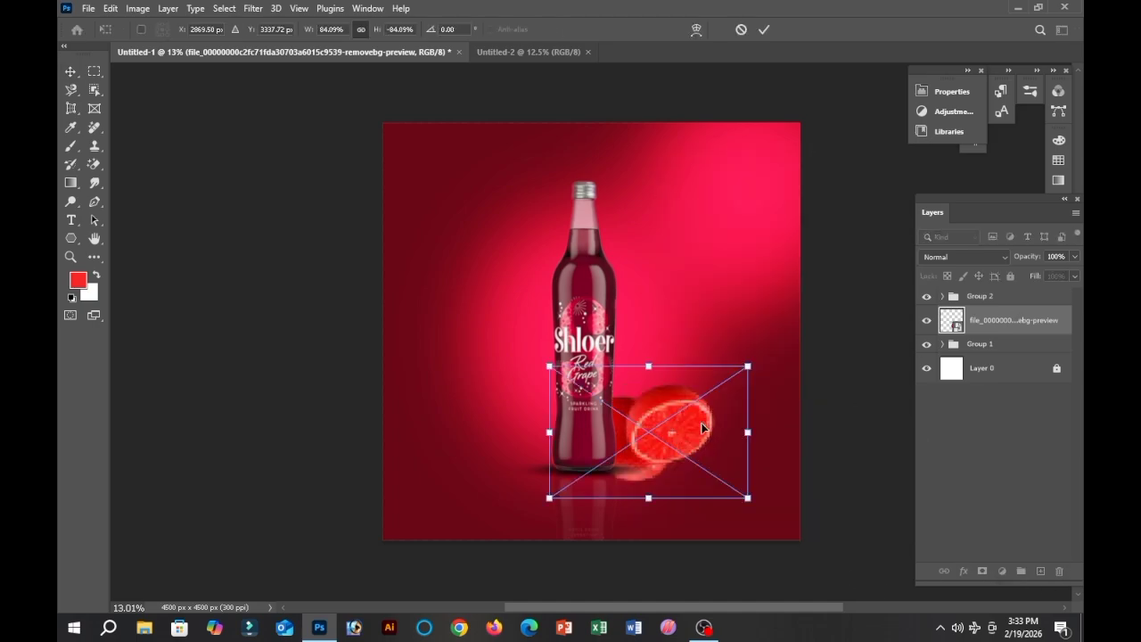
right_click(650, 422)
click(745, 35)
click(741, 29)
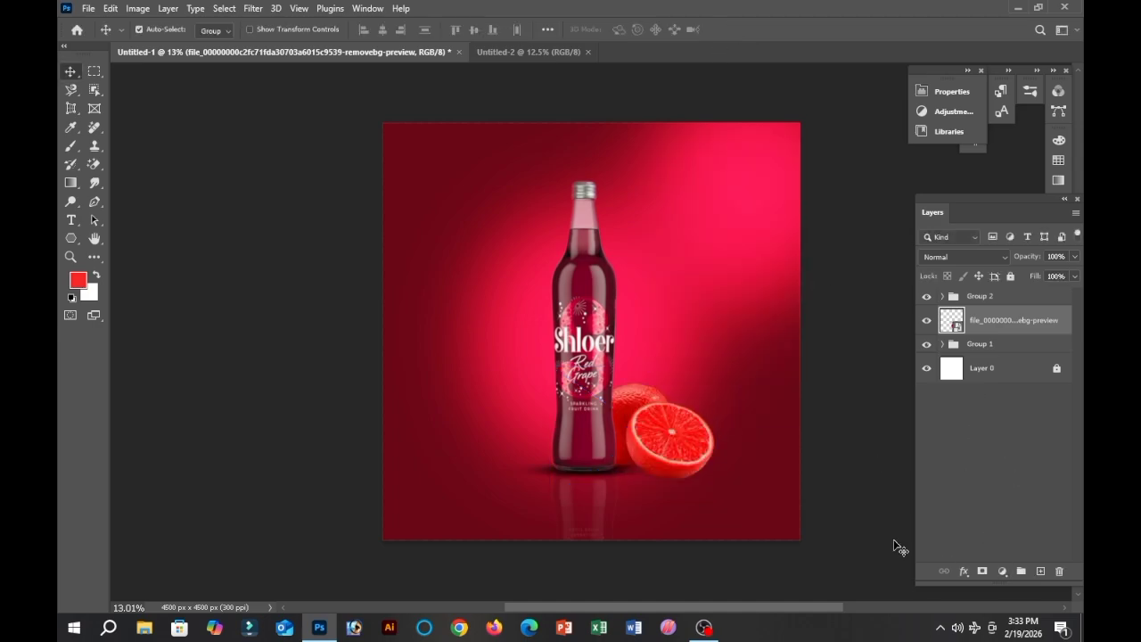
- Duplicate the red citrus layer and flip the copy vertically
key(ctrl+j)
right_click(676, 440)
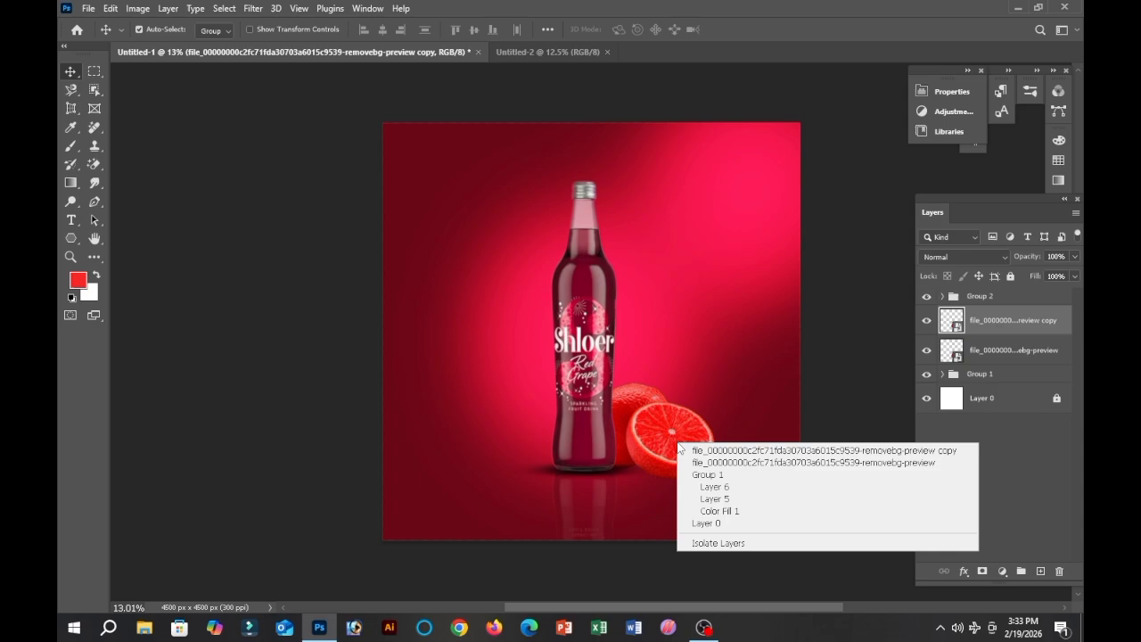
key(Escape)
key(ctrl+t)
right_click(641, 401)
click(712, 391)
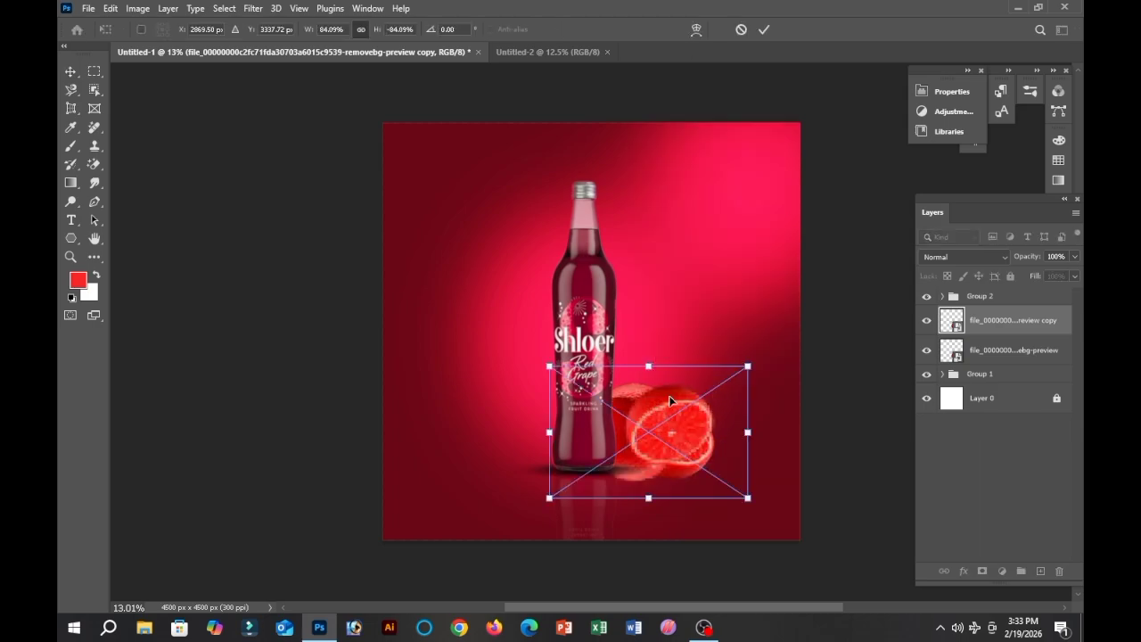
- Move the flipped citrus copy below the original and rotate it about 26° so it lines up as a reflection
drag(670, 401, 642, 483)
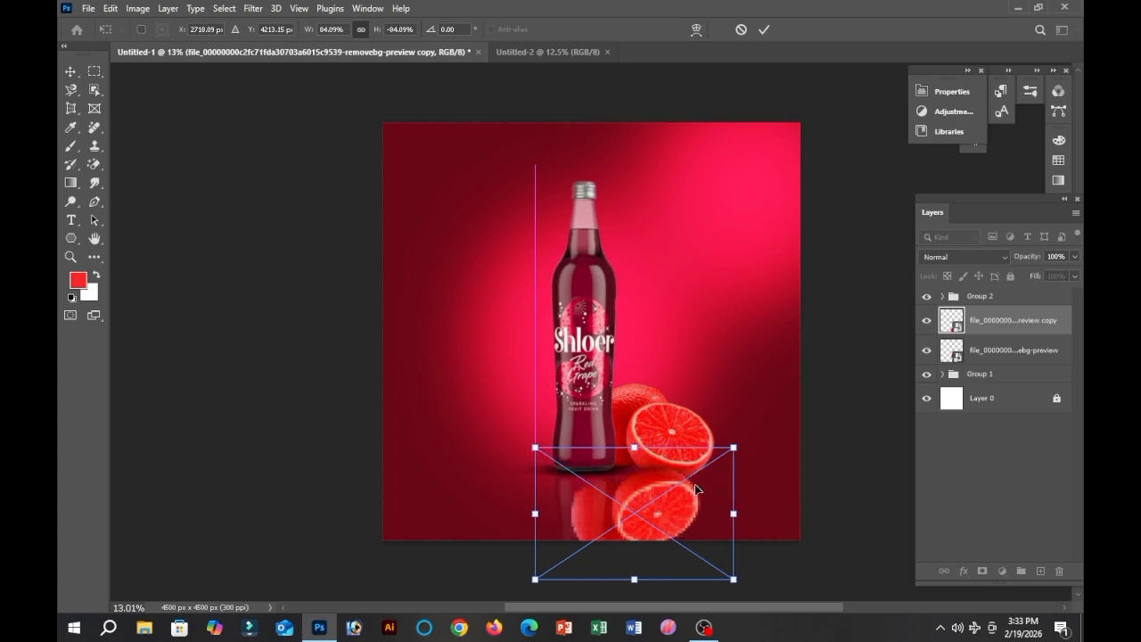
drag(741, 583, 693, 585)
scroll(747, 556, down, 1)
drag(652, 463, 661, 463)
click(764, 30)
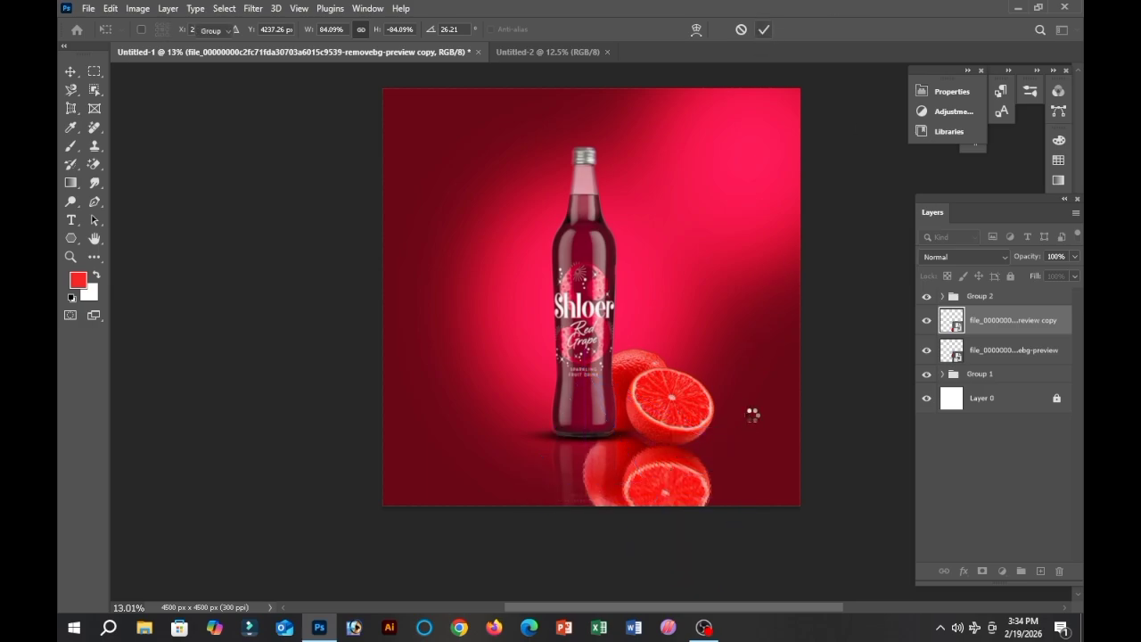
- Add a layer mask to the flipped citrus copy and invert it to black
scroll(756, 422, down, 1)
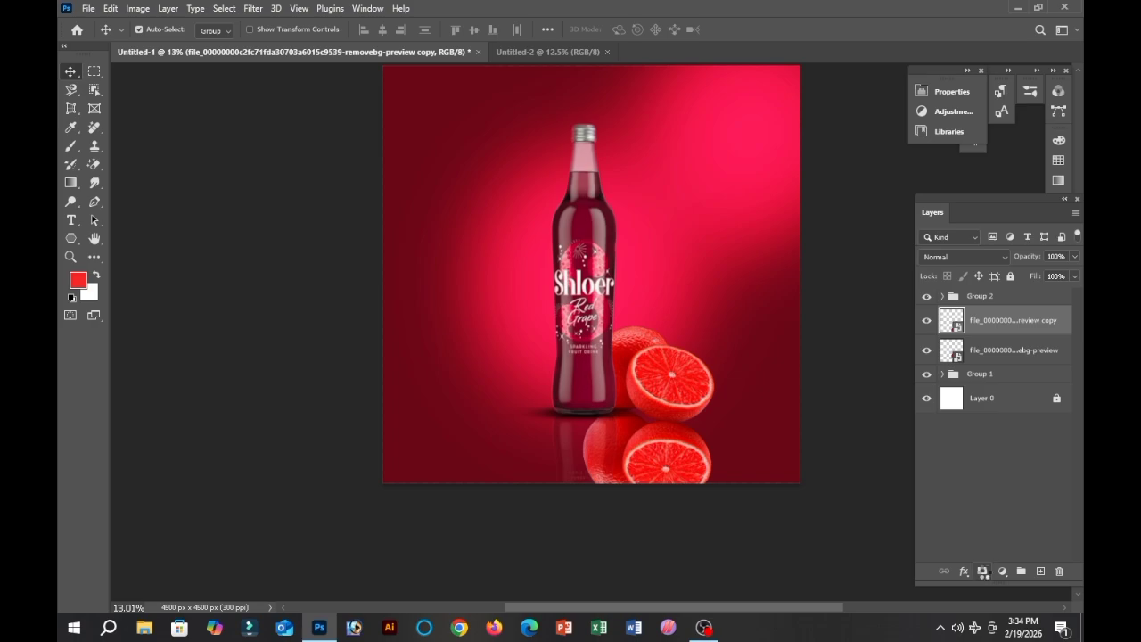
click(983, 571)
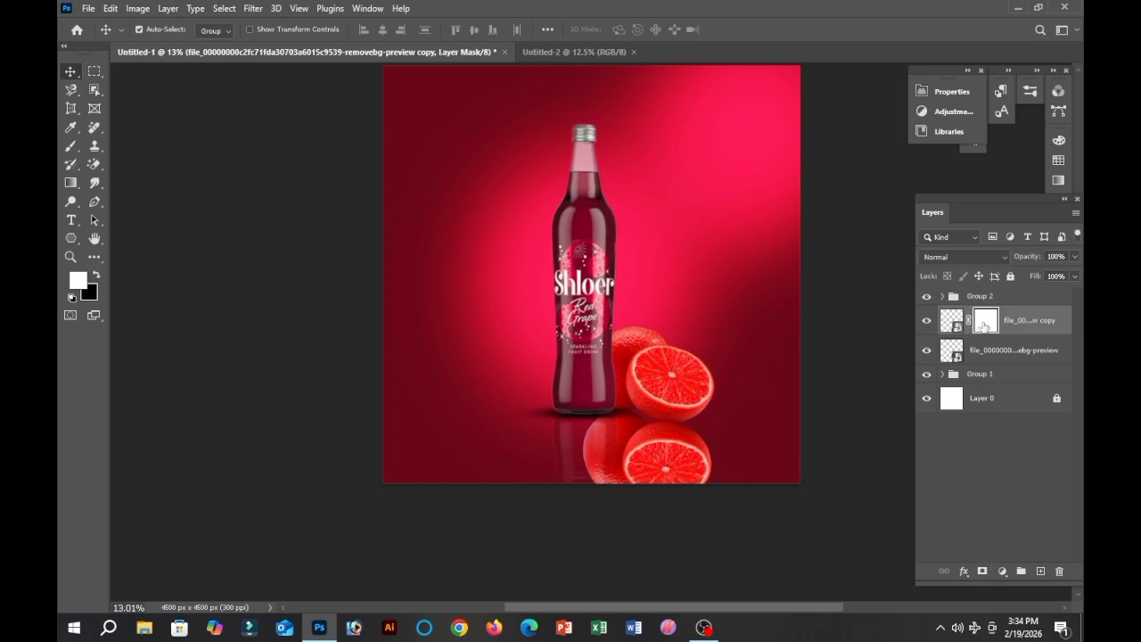
key(ctrl+i)
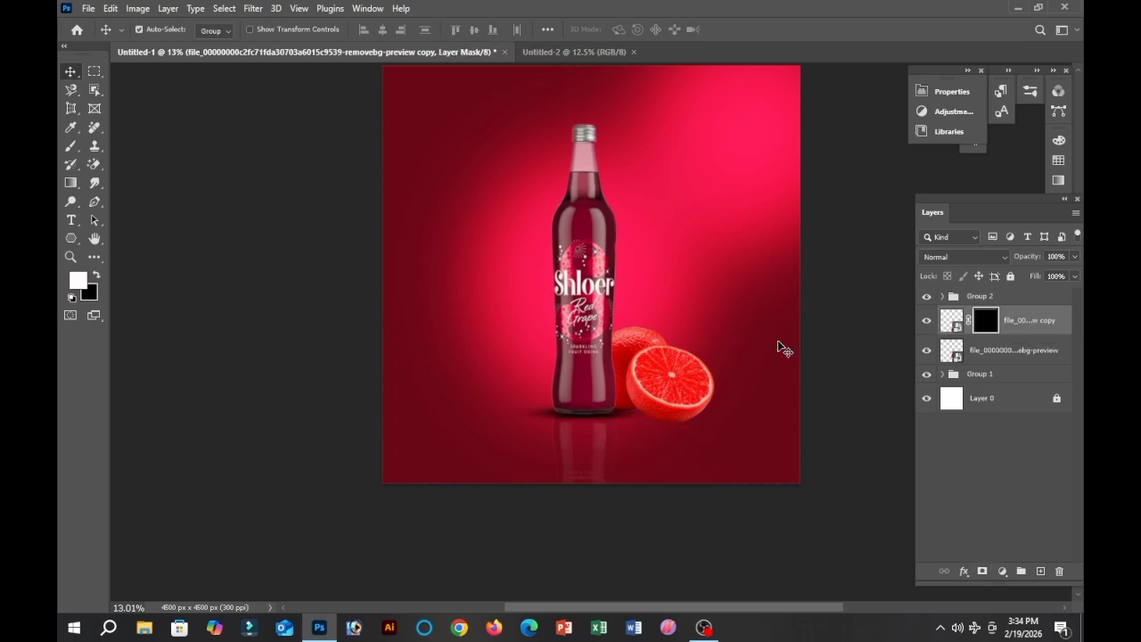
- Draw a short linear gradient at 54% opacity on the mask, just below the citrus, to partly reveal the reflection
click(72, 183)
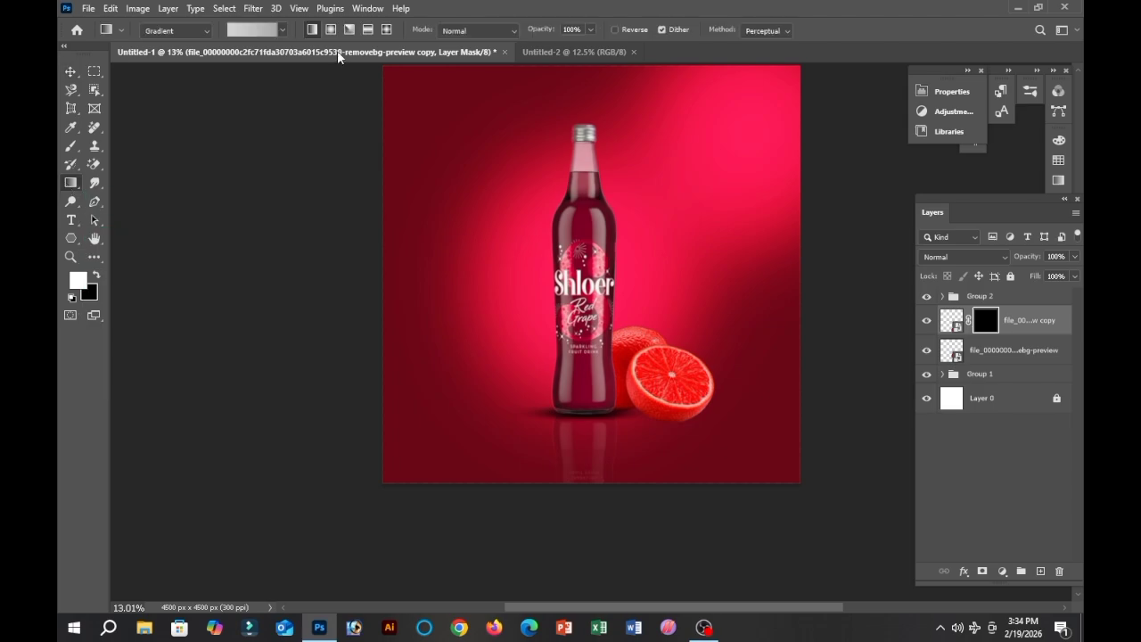
drag(589, 36, 555, 55)
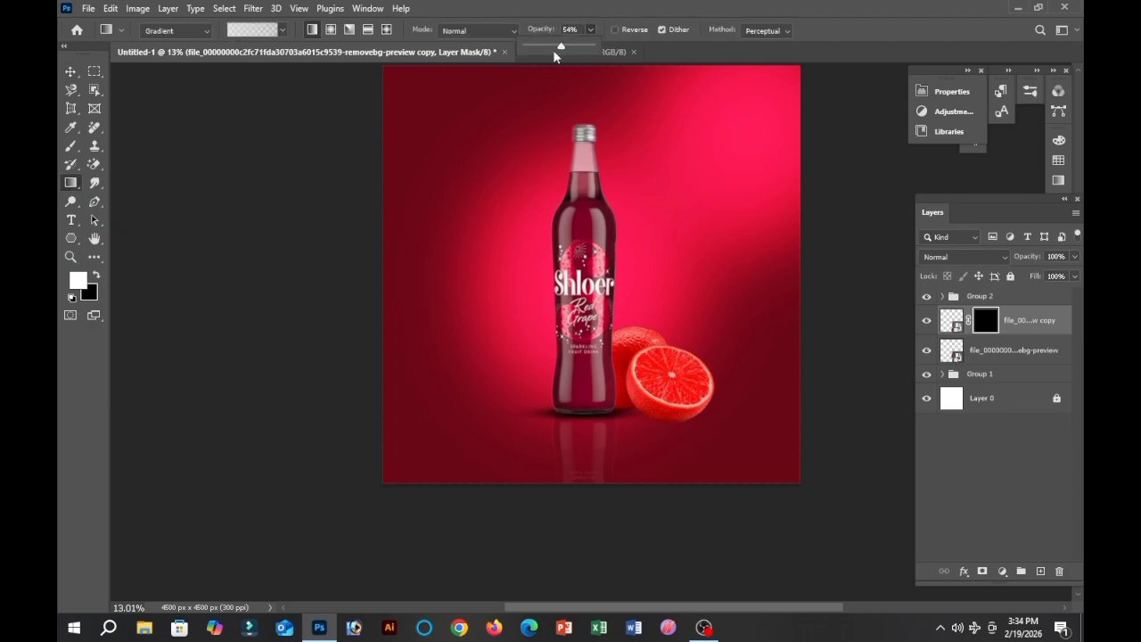
drag(651, 418, 650, 461)
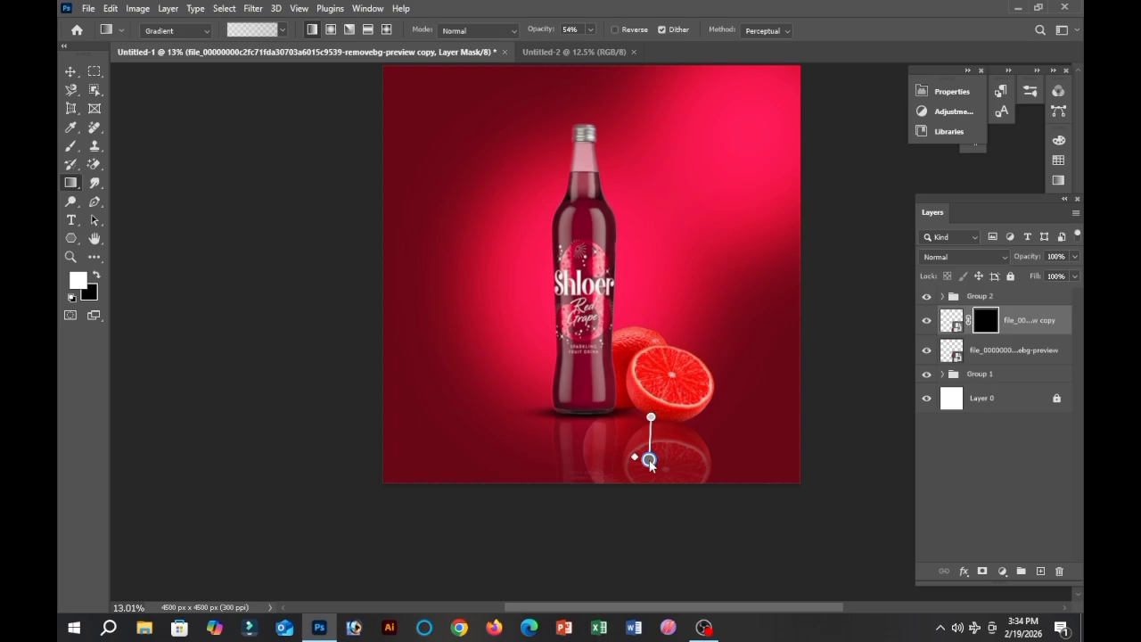
drag(650, 461, 645, 425)
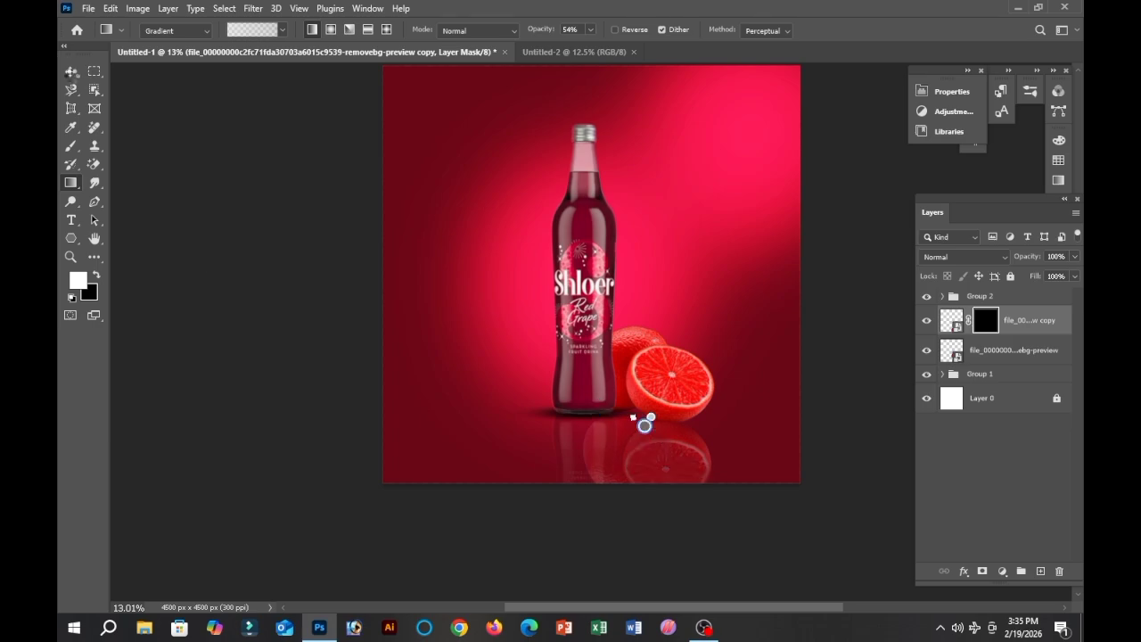
click(71, 71)
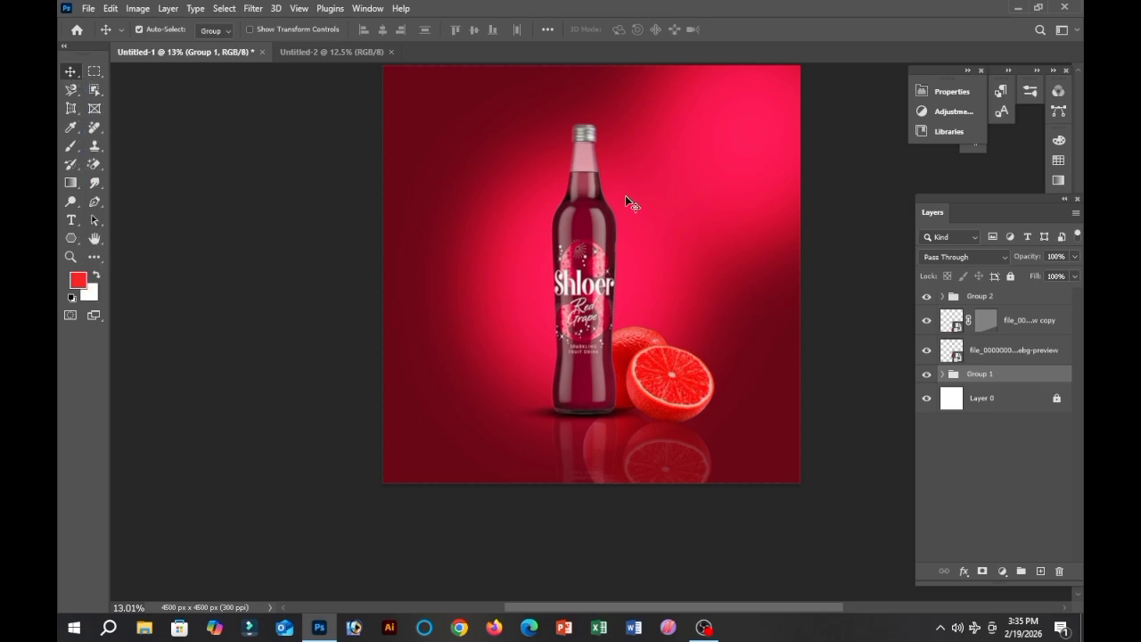
- Replace the flipped citrus copy's gradient mask with a new layer mask inverted to black
click(985, 320)
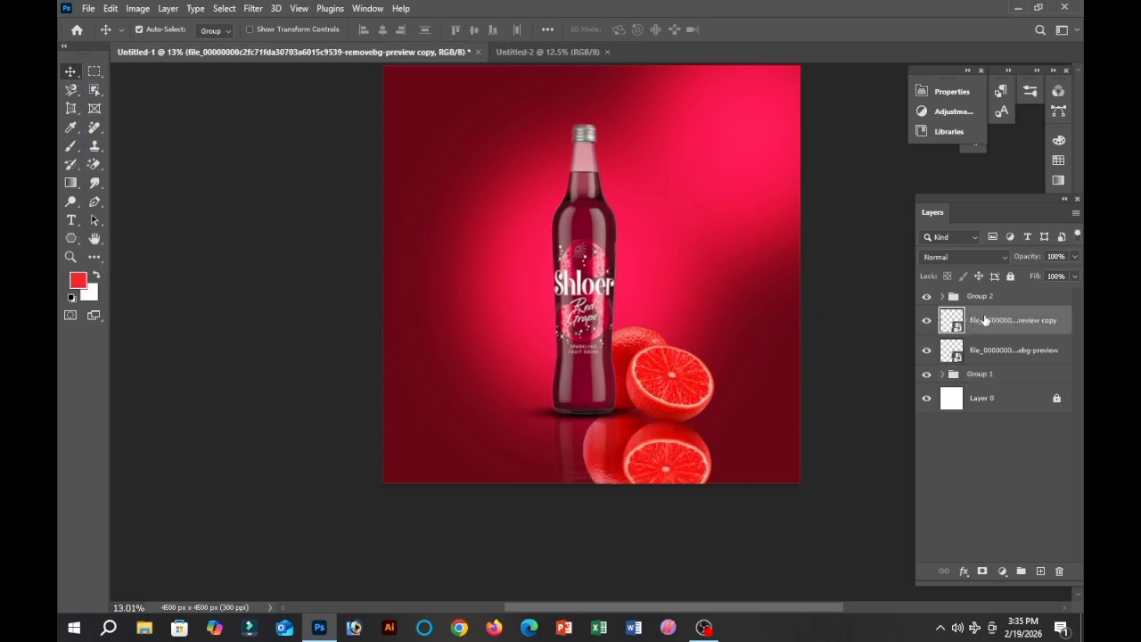
key(Delete)
click(982, 570)
key(ctrl+i)
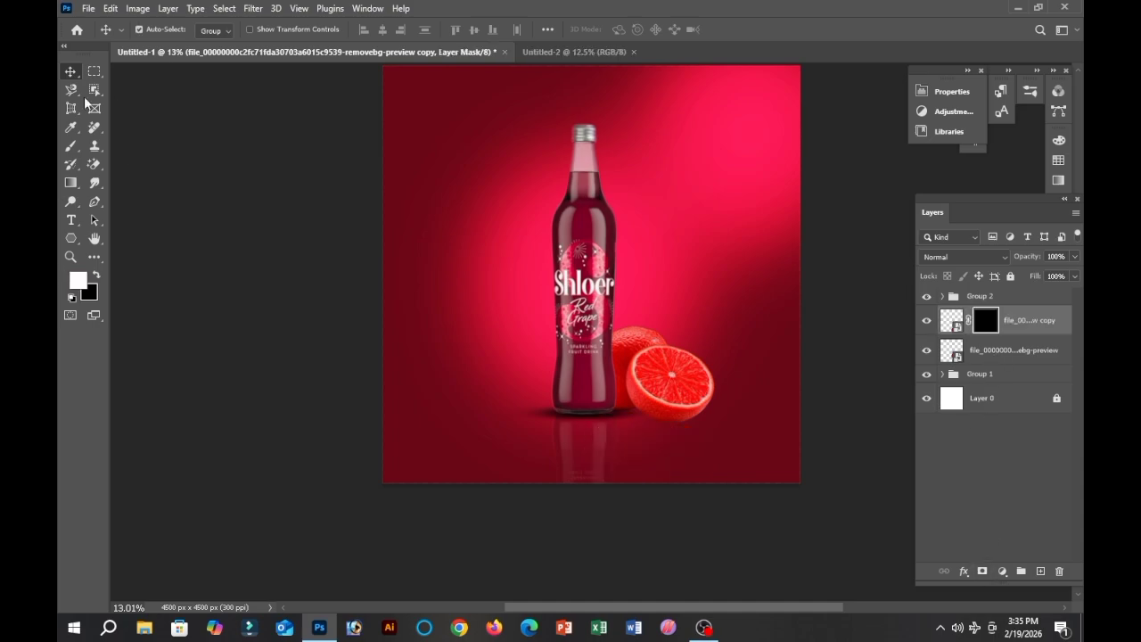
- Try painting the citrus reflection in on the mask with a 300 px white brush at 18% opacity, and undo the strokes
click(72, 146)
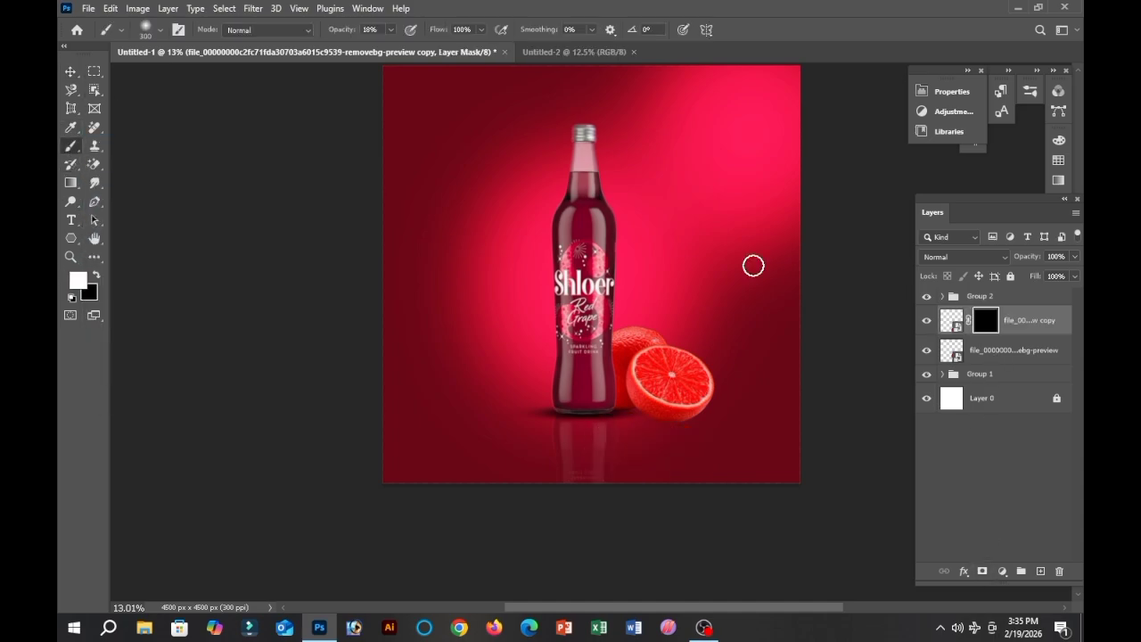
mouse_move(663, 428)
mouse_down()
mouse_move(692, 478)
mouse_move(678, 435)
mouse_move(690, 529)
mouse_move(687, 449)
mouse_move(692, 535)
mouse_move(681, 437)
mouse_move(669, 441)
mouse_move(668, 508)
mouse_up()
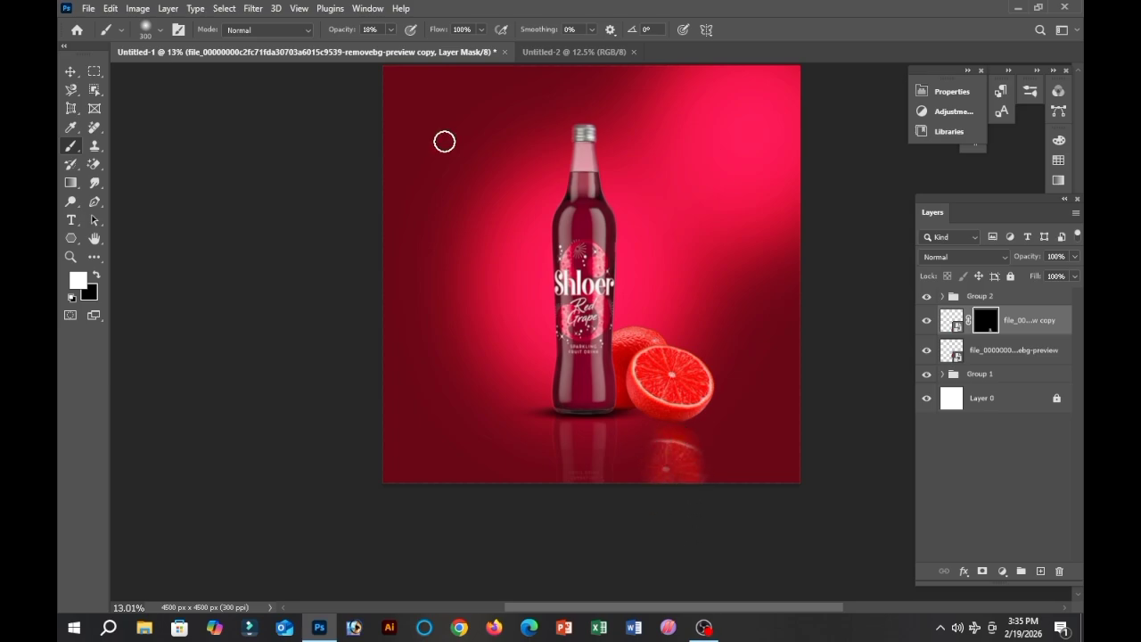
key(ctrl+z)
key(ctrl+z)
key(ctrl+z)
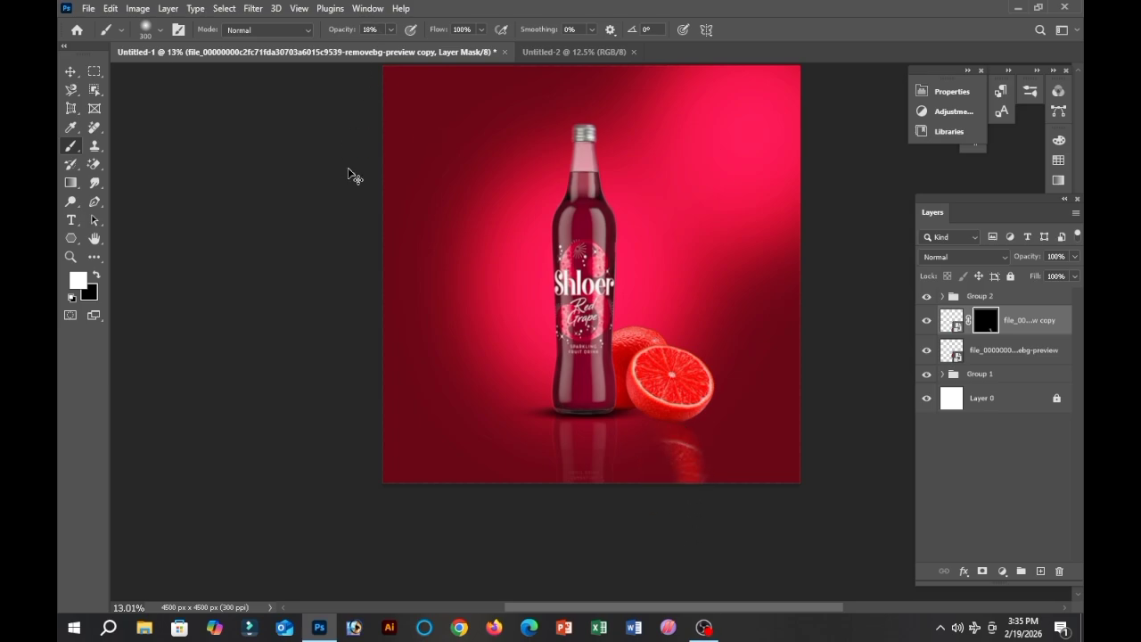
- Enlarge the brush to 1000 px and paint white at 18% opacity on the mask to faintly reveal the citrus reflection
click(309, 30)
click(311, 34)
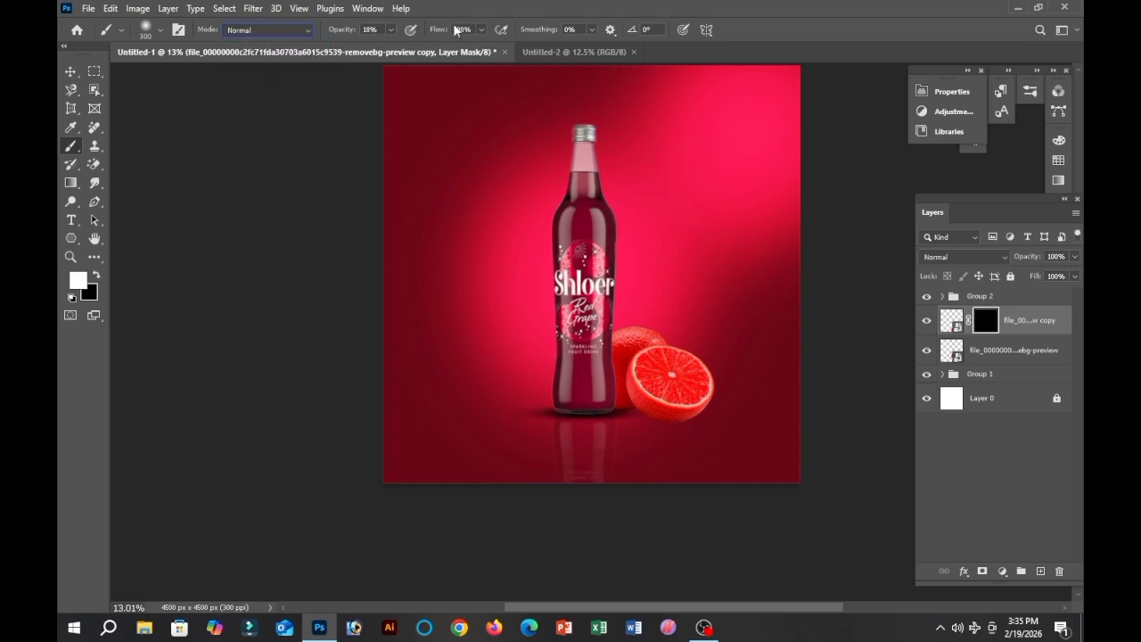
click(389, 32)
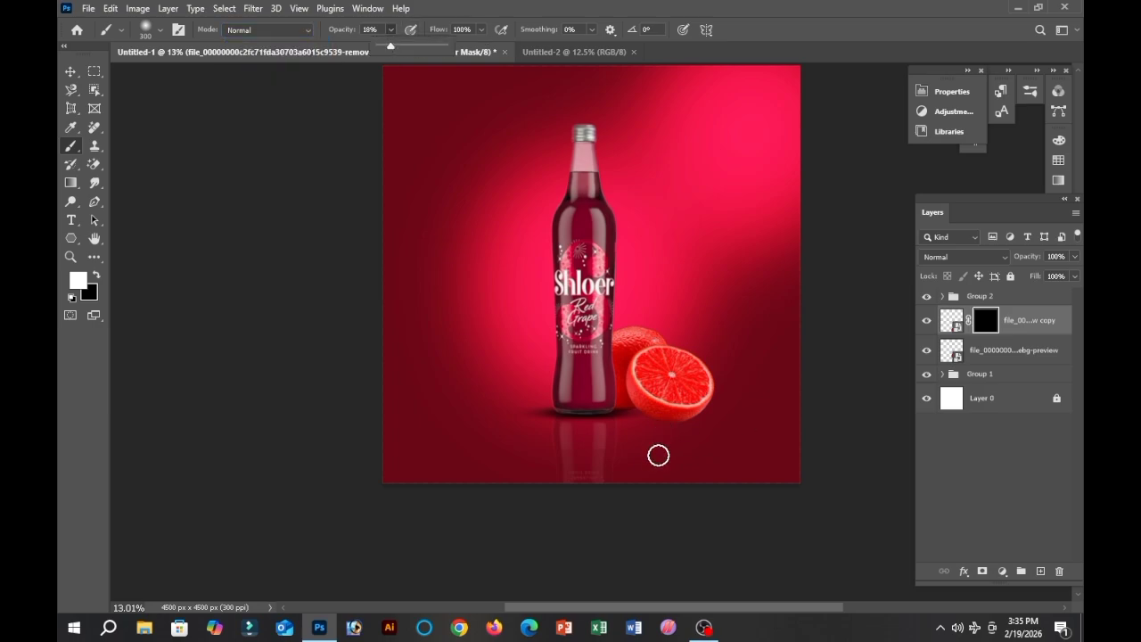
key(bracketright)
key(bracketright)
key(bracketright)
key(bracketright)
key(bracketright)
key(bracketright)
key(bracketright)
mouse_move(665, 451)
mouse_down()
mouse_move(685, 495)
mouse_move(684, 467)
mouse_move(669, 440)
mouse_move(688, 491)
mouse_move(659, 428)
mouse_move(647, 484)
mouse_move(661, 497)
mouse_move(705, 456)
mouse_move(717, 460)
mouse_move(675, 497)
mouse_move(629, 416)
mouse_up()
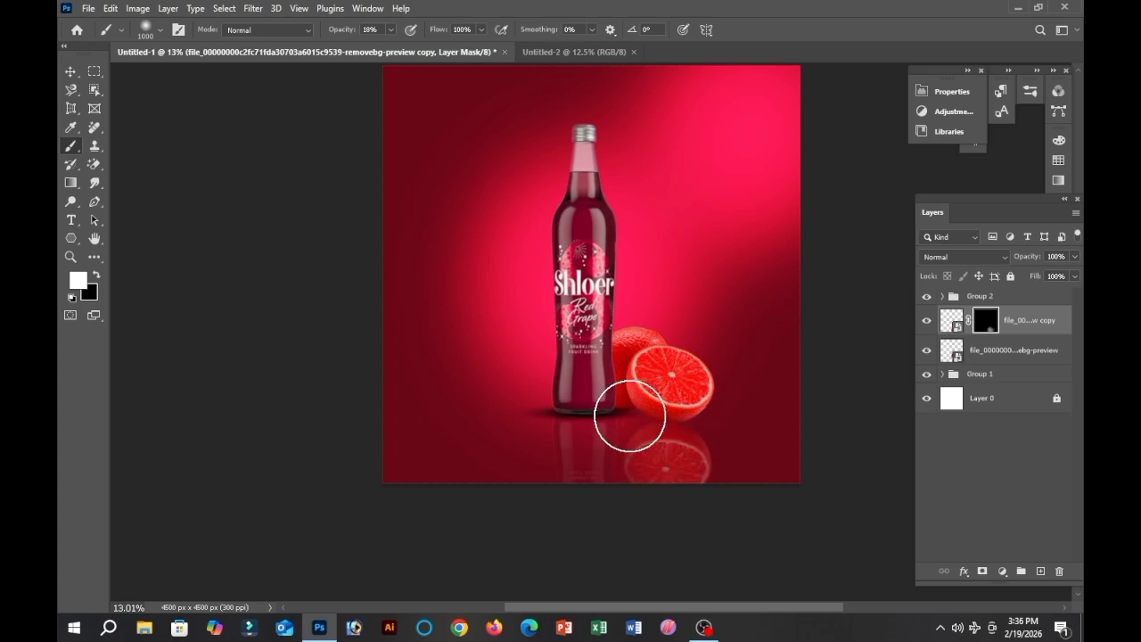
- Reduce the brush size to 300 px and add a new empty layer above the masked citrus copy
scroll(629, 416, up, 2)
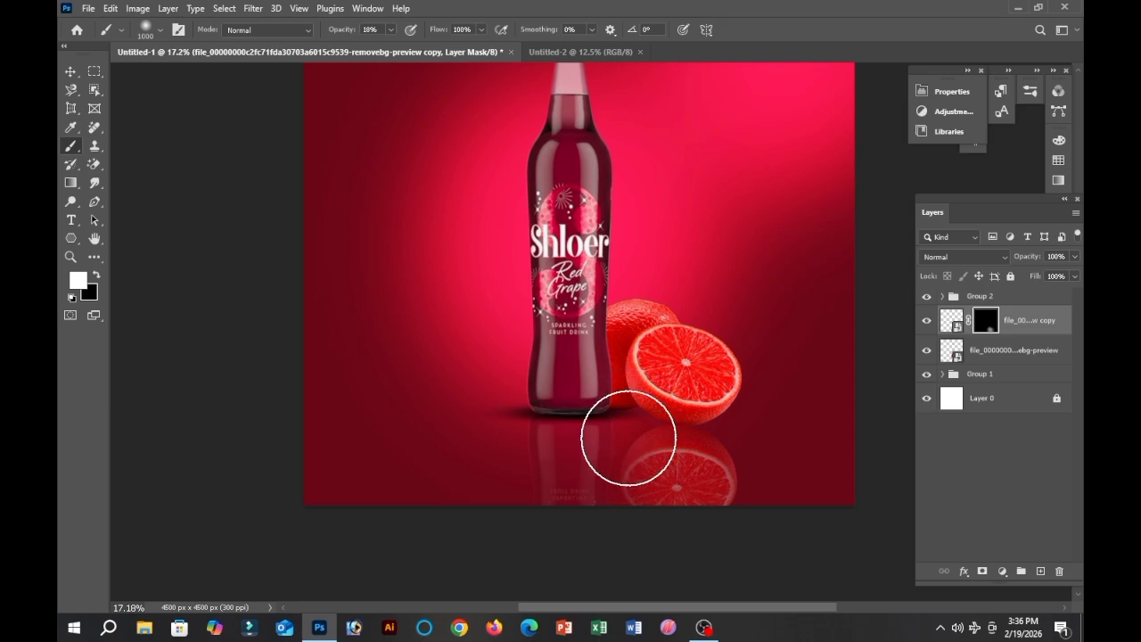
key(bracketleft)
key(bracketleft)
key(bracketleft)
key(bracketleft)
key(bracketleft)
key(bracketleft)
key(bracketleft)
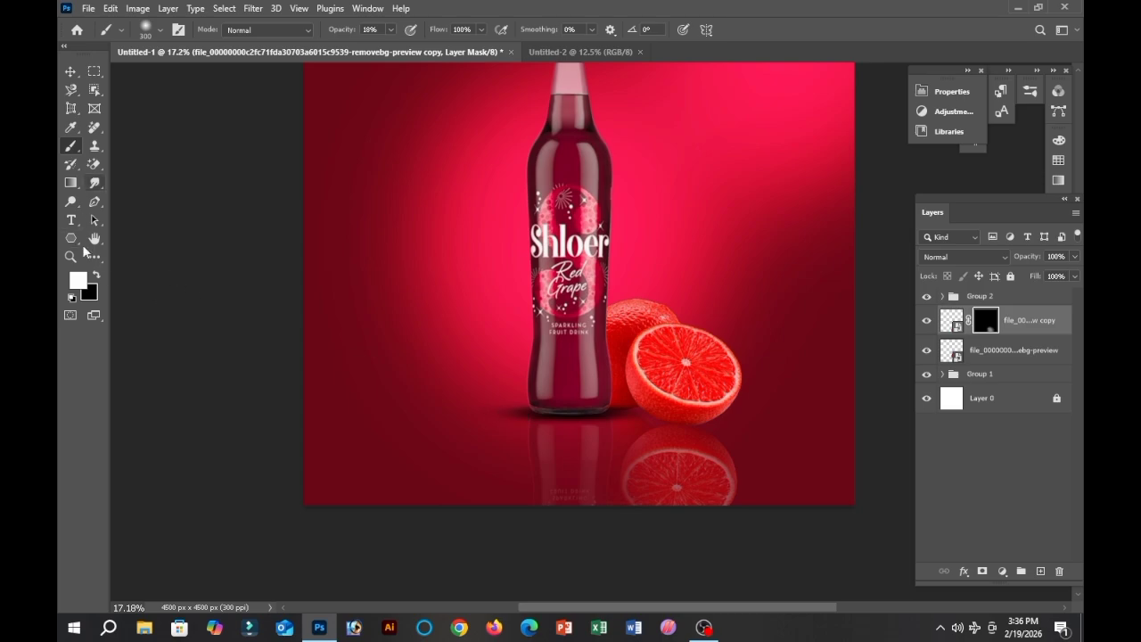
click(1039, 572)
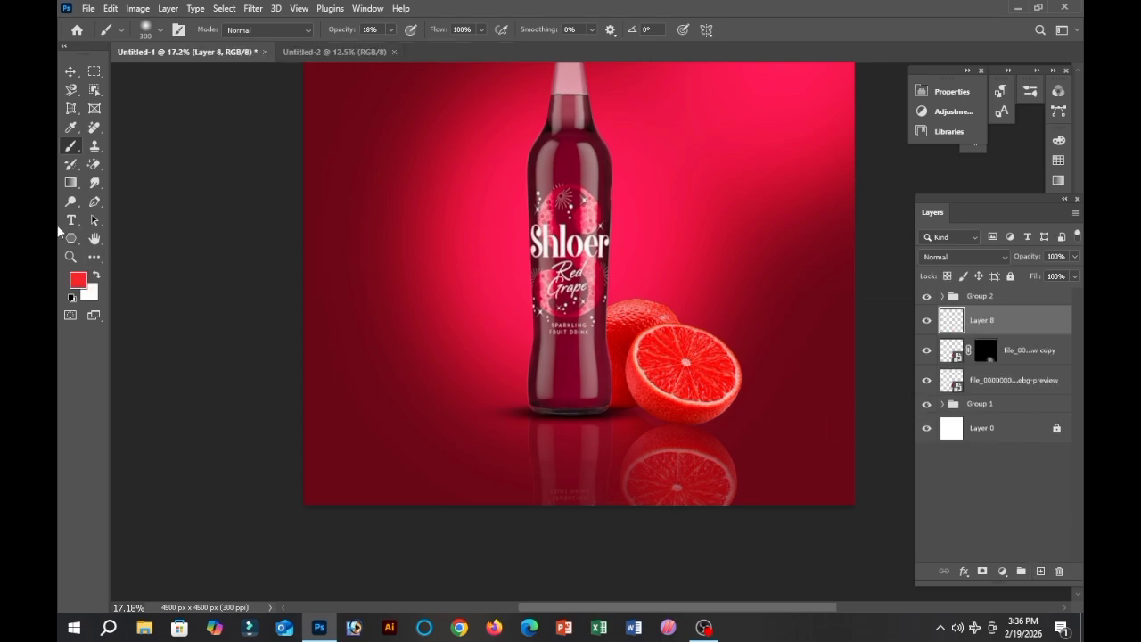
click(160, 30)
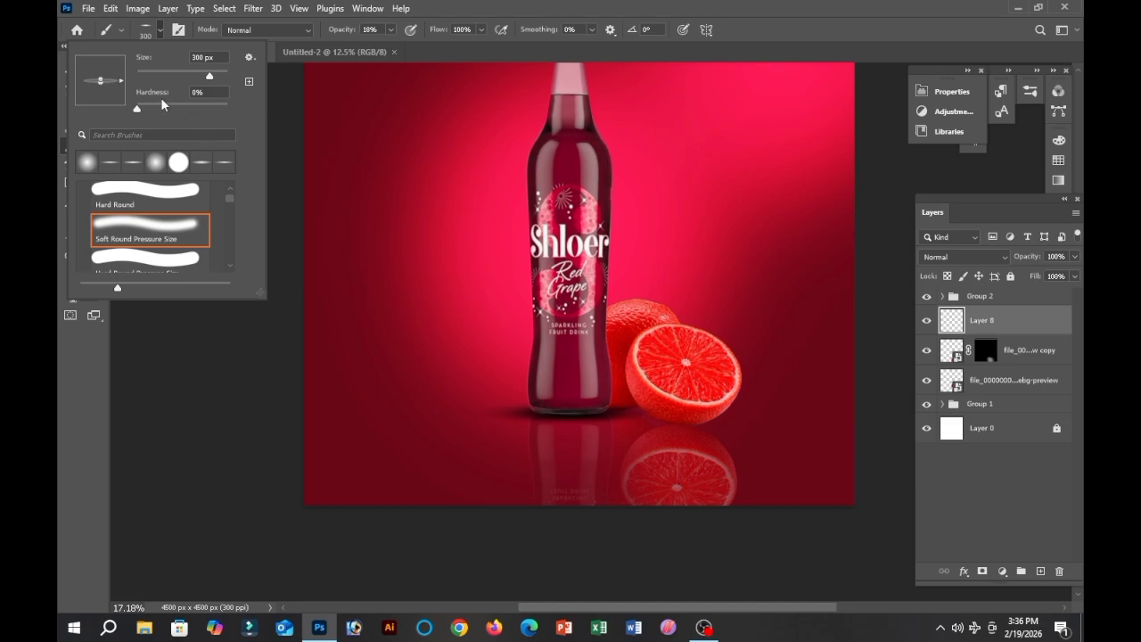
click(161, 30)
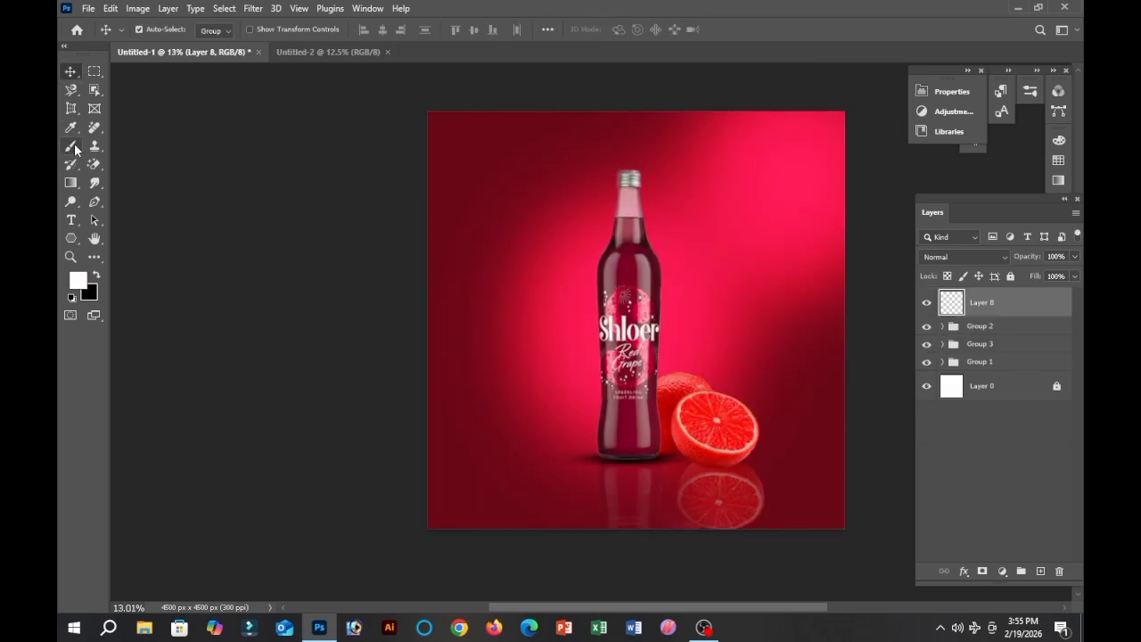
- Choose the 10784water_splash.jpg brush from the water brushes in the preset list
click(147, 29)
scroll(200, 208, down, 3)
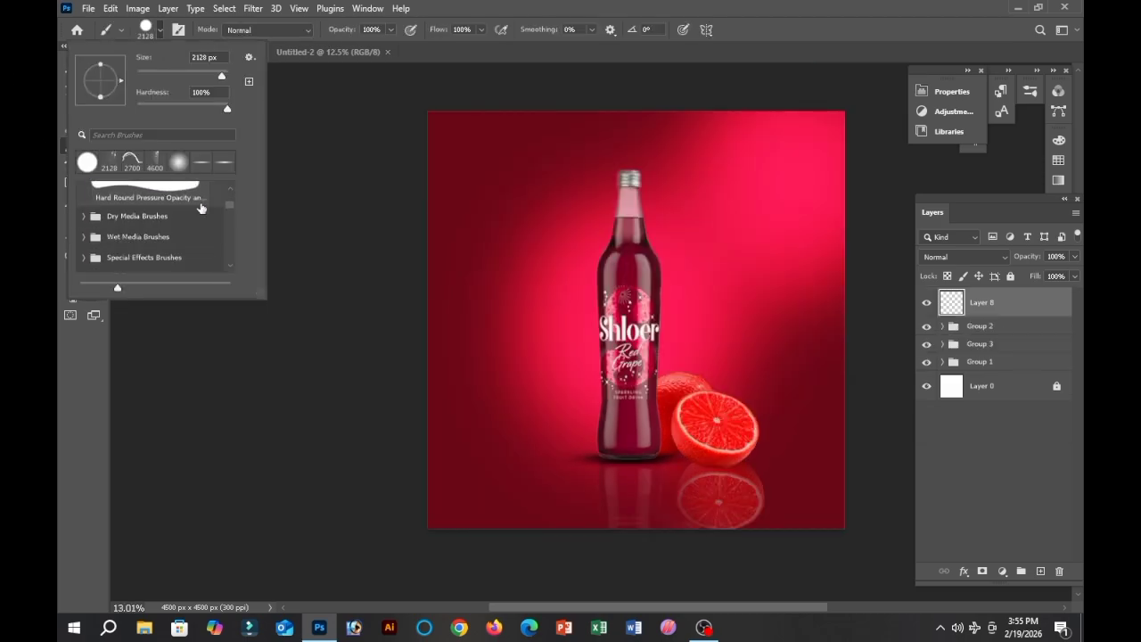
scroll(172, 237, down, 5)
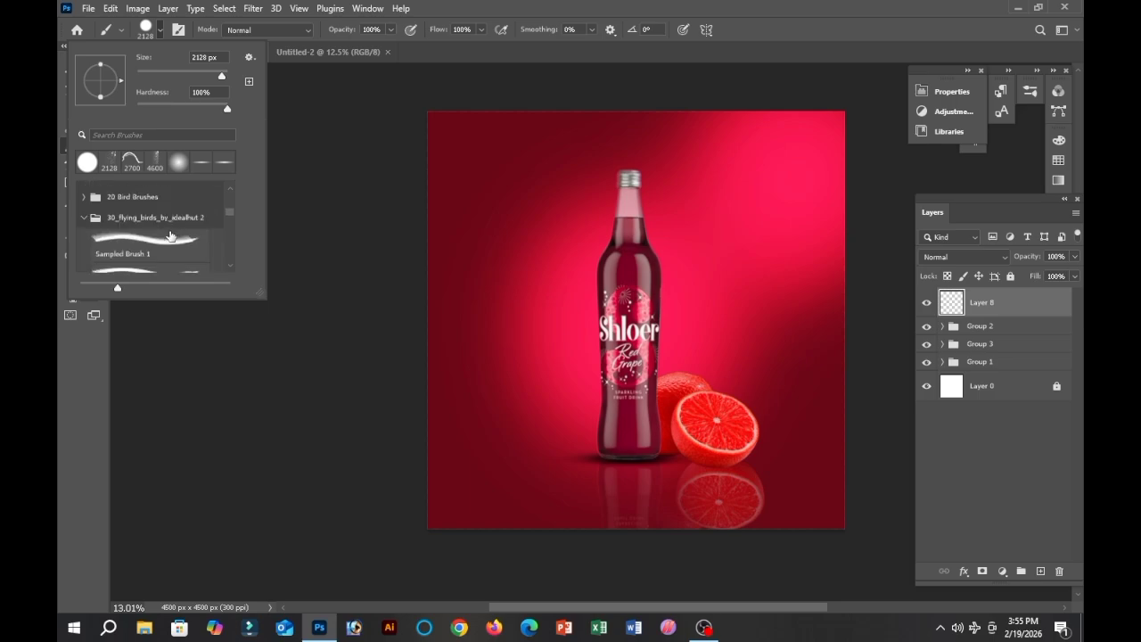
scroll(167, 242, down, 8)
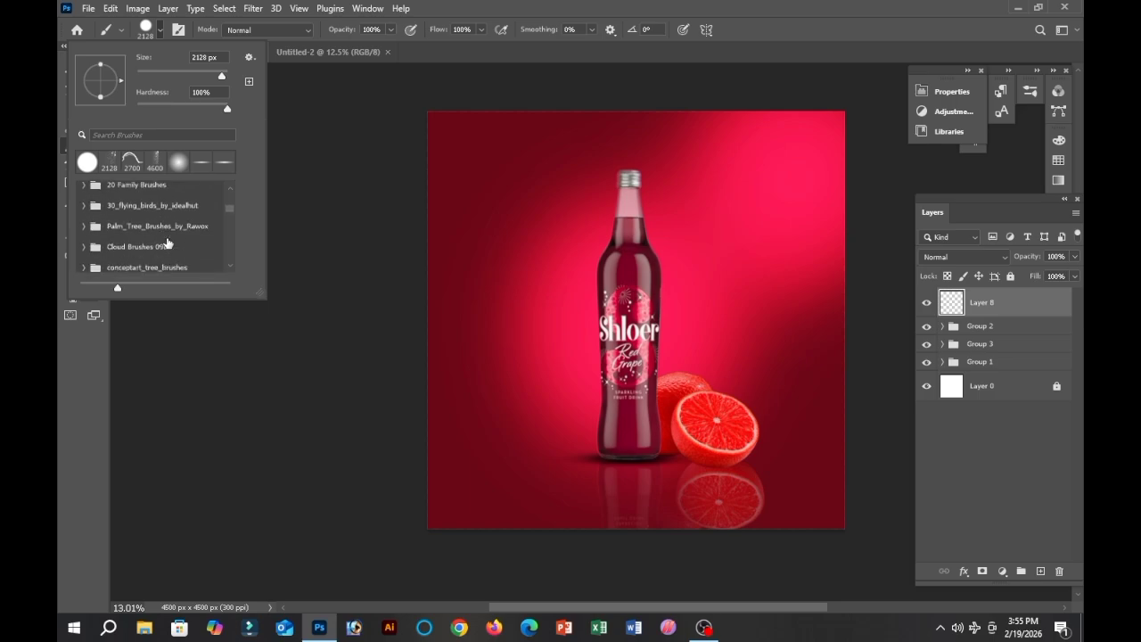
scroll(167, 242, down, 10)
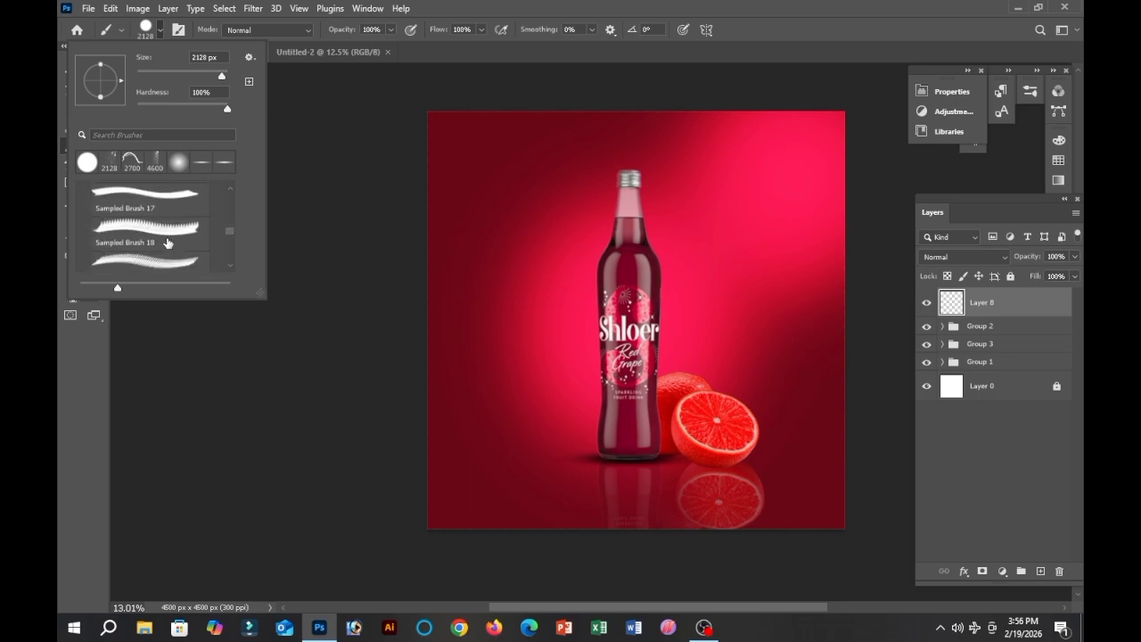
scroll(167, 242, down, 5)
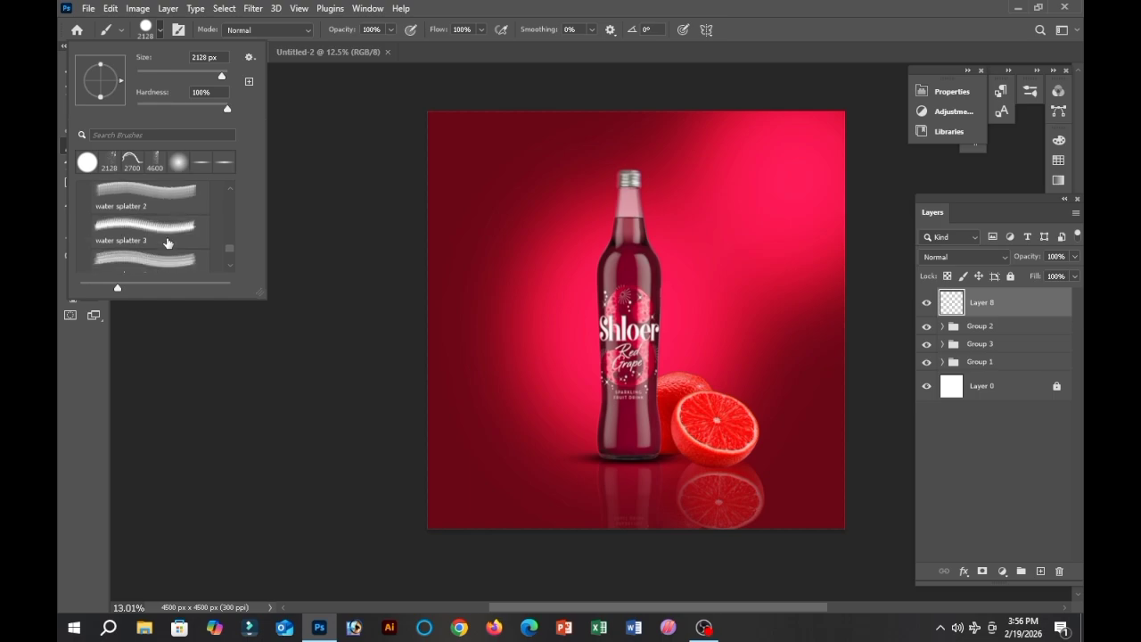
click(135, 234)
click(136, 244)
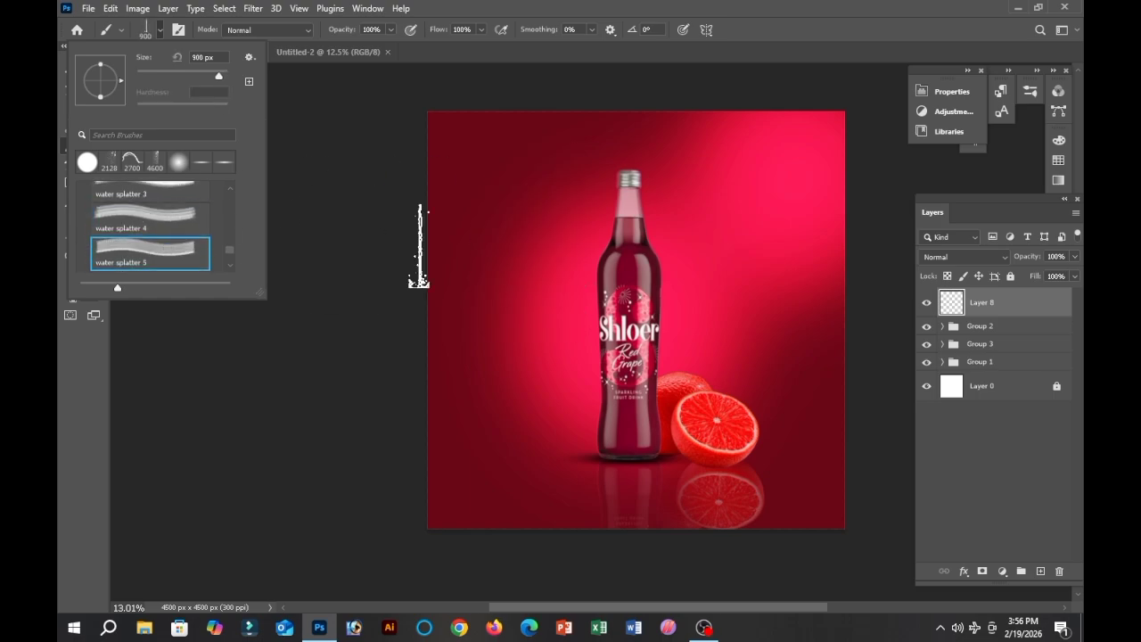
scroll(152, 241, down, 2)
click(160, 249)
key(Return)
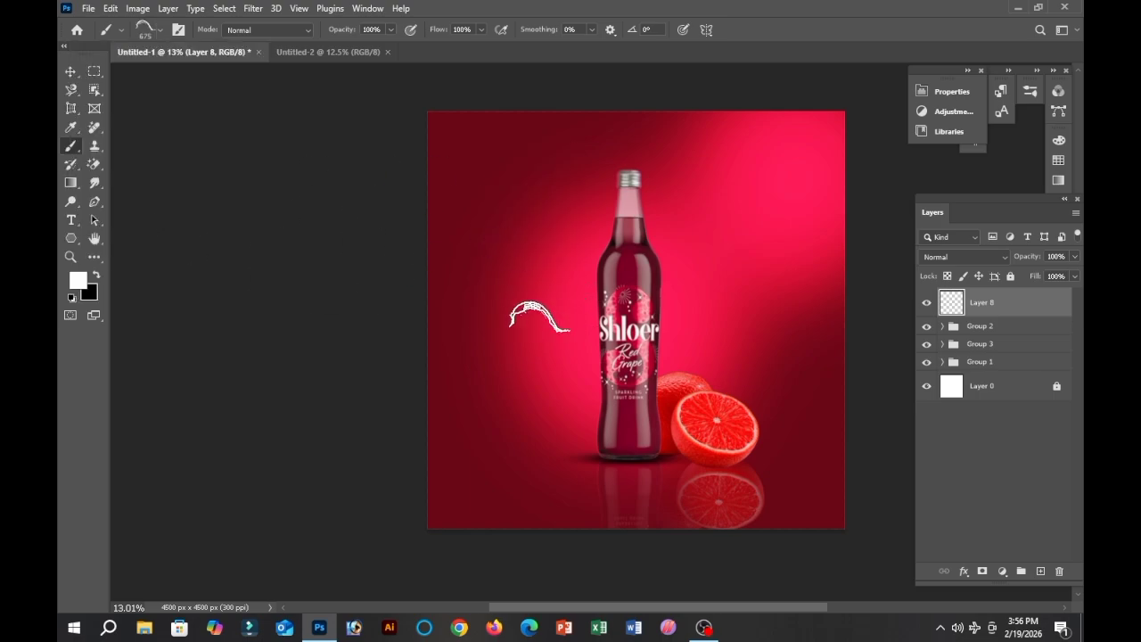
- Enlarge the water splash brush to 2100 px
key(bracketright)
key(bracketright)
key(bracketright)
key(bracketright)
key(bracketright)
key(bracketright)
key(bracketright)
key(bracketright)
key(bracketright)
key(bracketright)
key(bracketright)
key(bracketright)
key(bracketright)
key(bracketright)
key(bracketright)
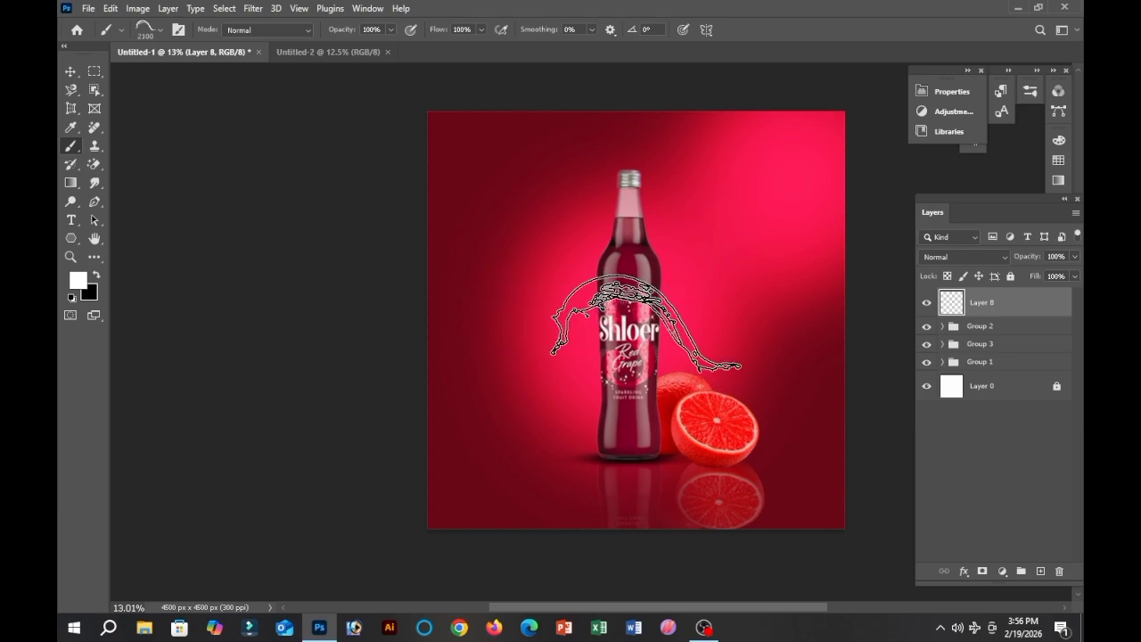
- Rotate the splash brush to -44°, enlarge it to 2900 px, and stamp a white splash arching across the bottle on Layer 8
click(161, 30)
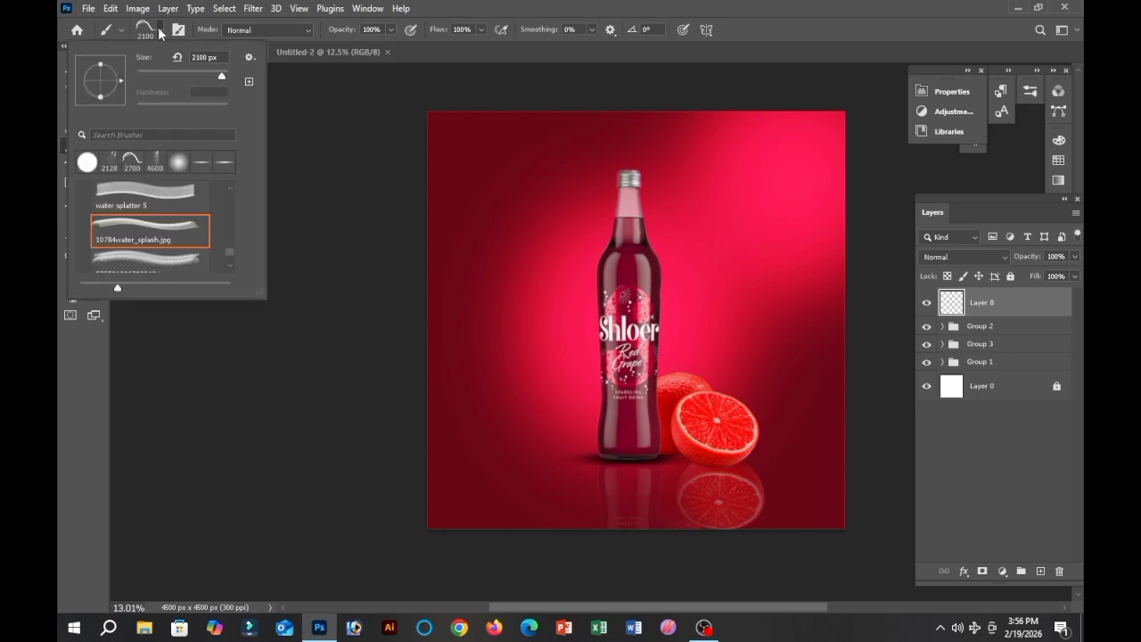
mouse_move(120, 82)
mouse_down()
mouse_move(108, 103)
mouse_move(116, 98)
mouse_up()
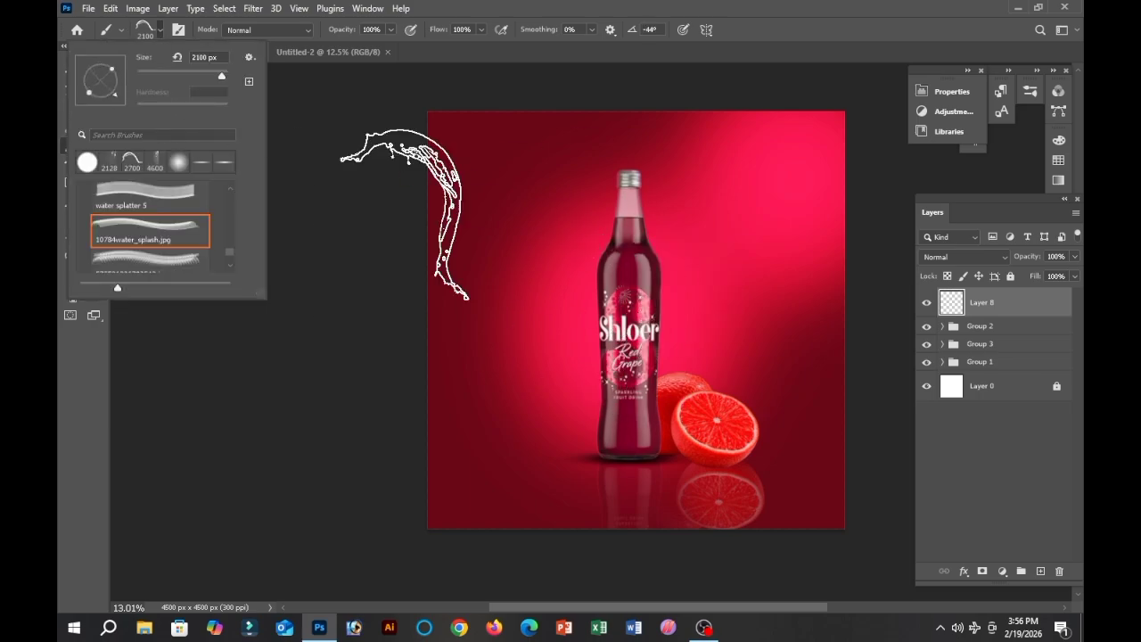
click(162, 32)
key(bracketright)
key(bracketright)
key(bracketright)
key(bracketright)
key(bracketright)
key(bracketright)
key(bracketright)
key(bracketright)
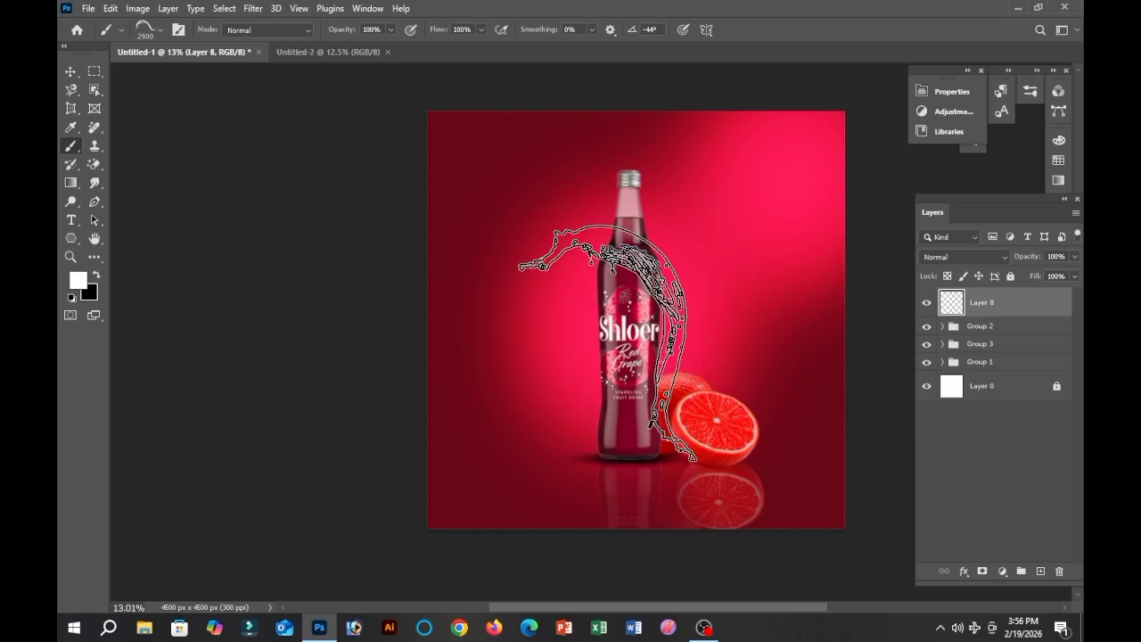
click(609, 365)
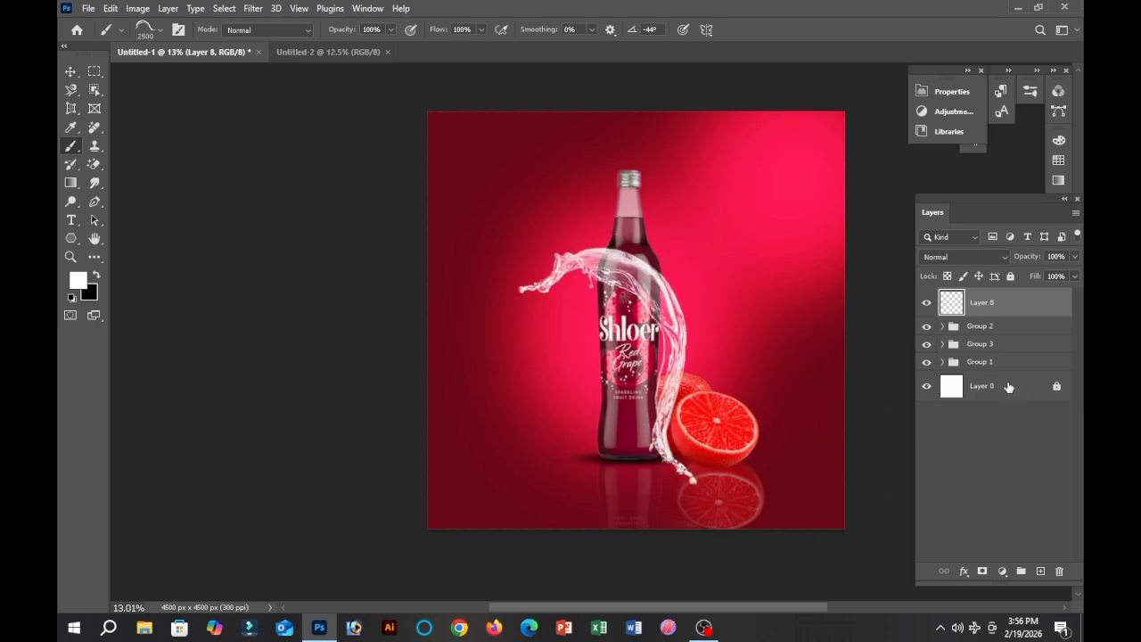
- Reorder Layer 8 to sit directly above Group 1, so the splash falls behind the bottle and citrus
drag(987, 379, 988, 379)
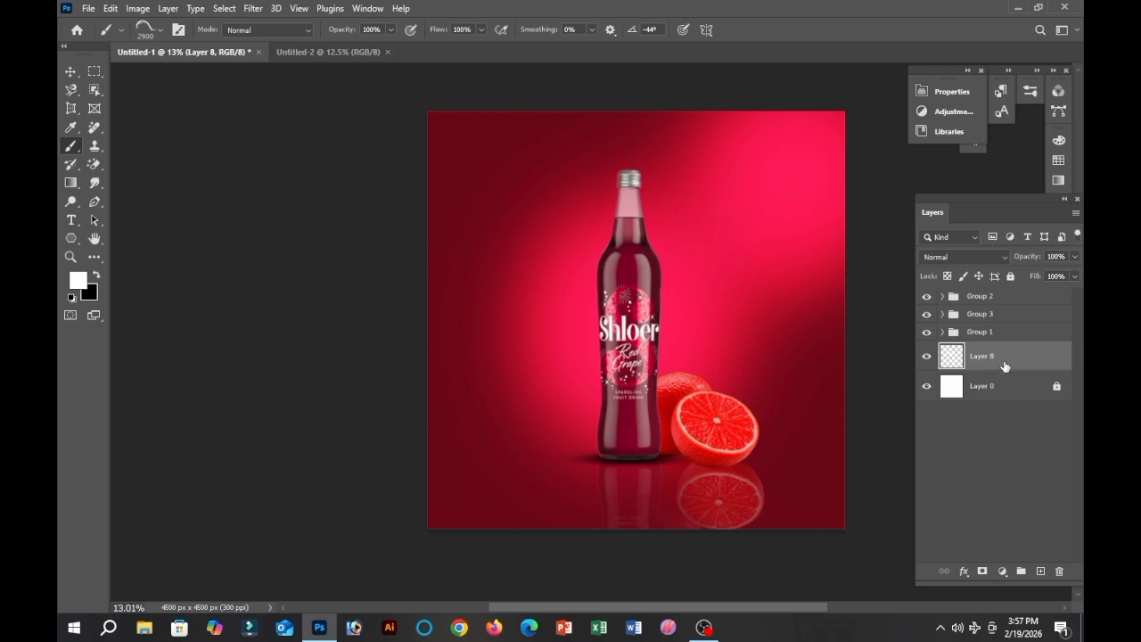
drag(991, 336, 986, 368)
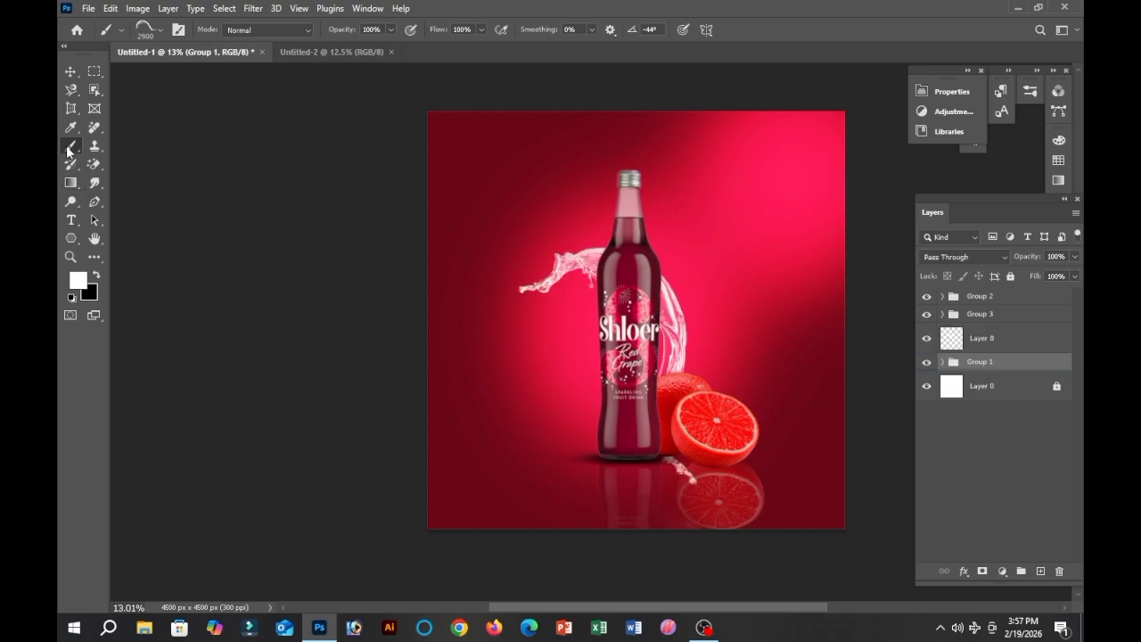
- Add a new layer above Layer 8 and choose the water splatter 3 brush at 1535 px
click(161, 31)
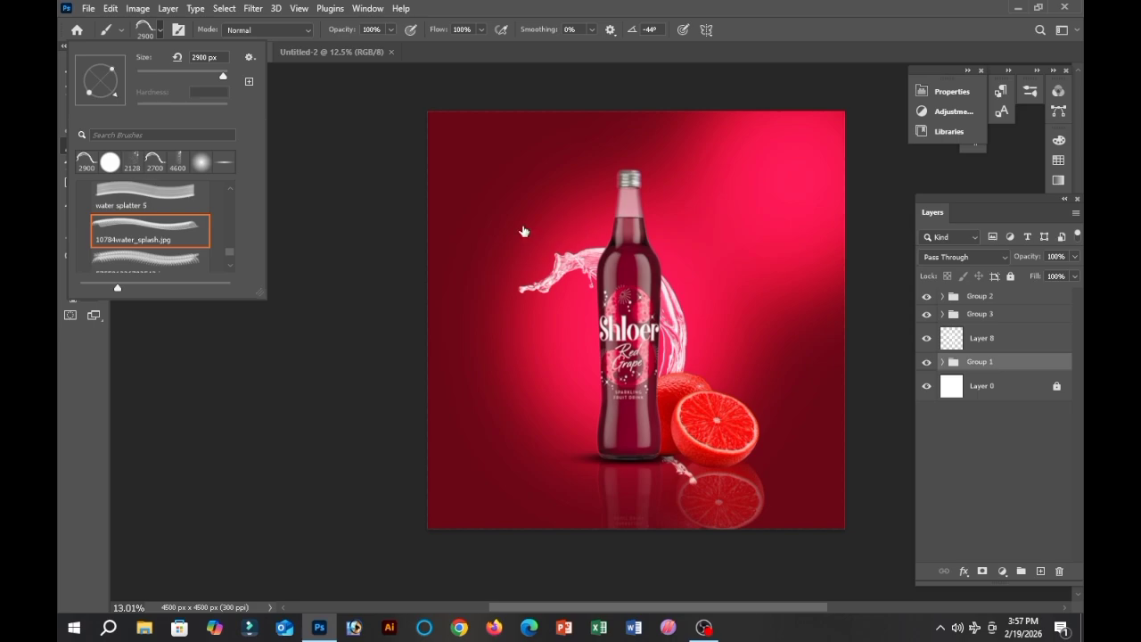
click(160, 201)
click(1003, 339)
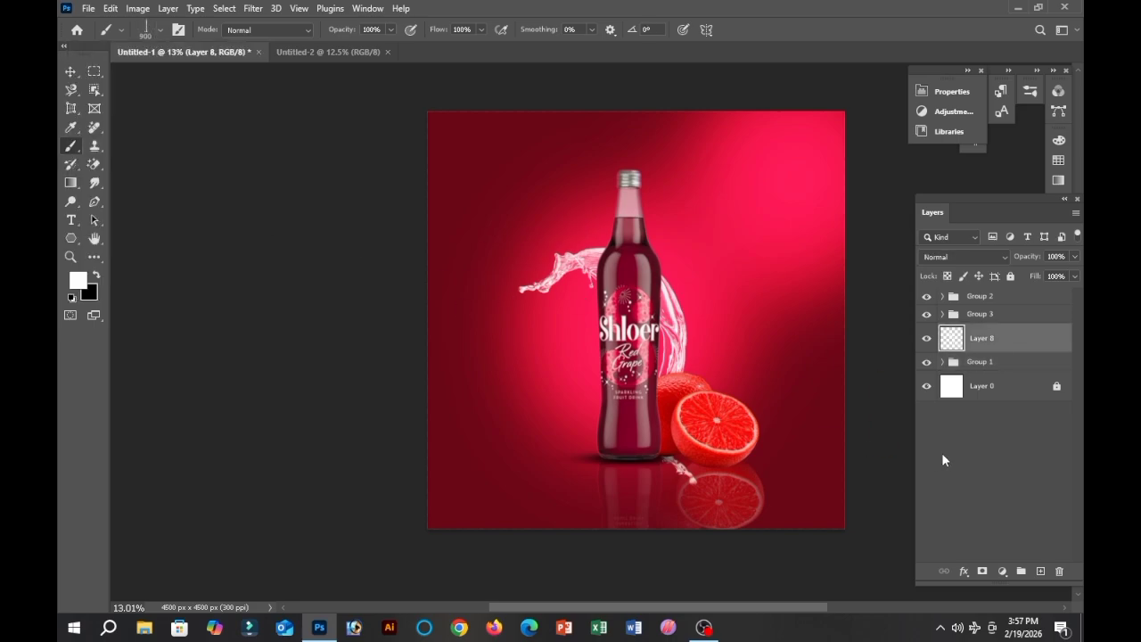
click(1041, 572)
click(161, 30)
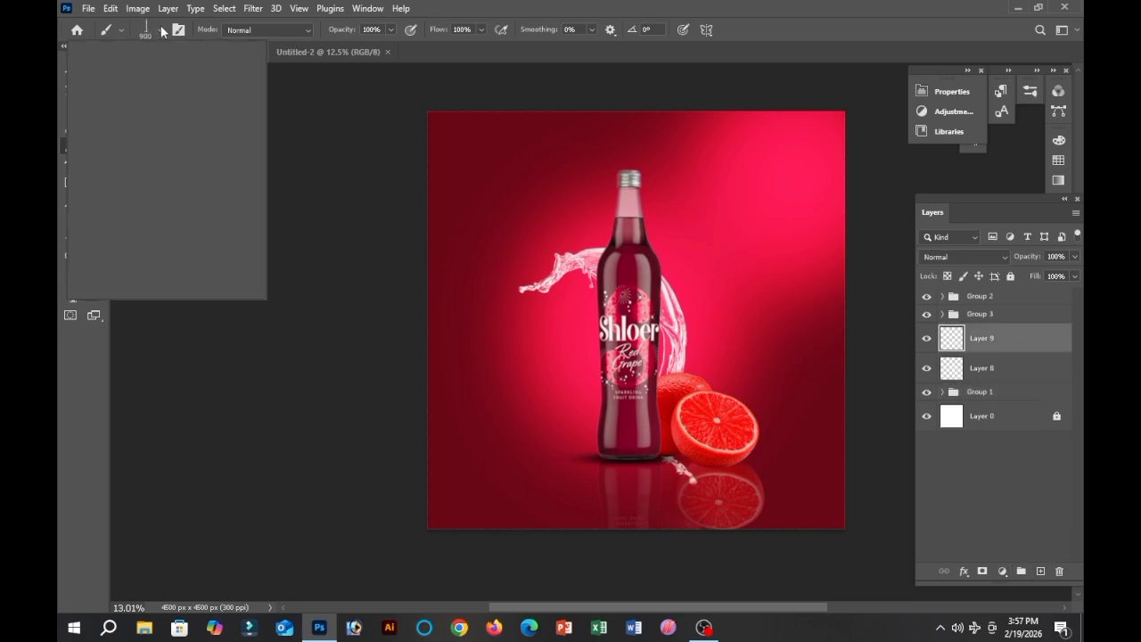
key(comma)
key(comma)
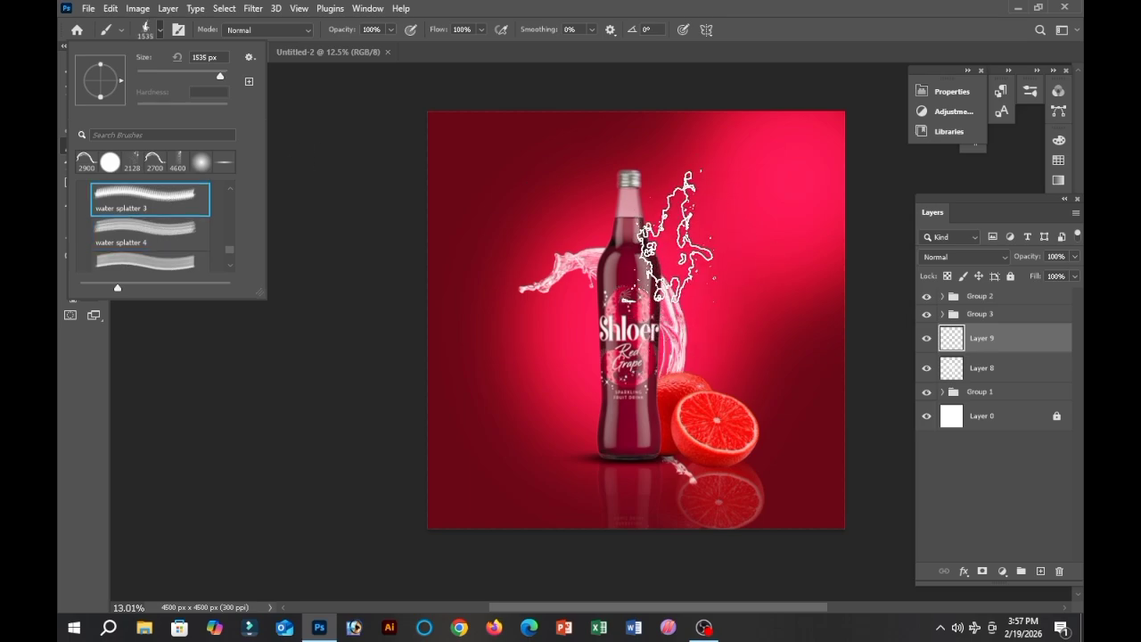
- Stamp a white water splatter behind the citrus's upper right edge, undoing the trial stamps beside the bottle
click(675, 236)
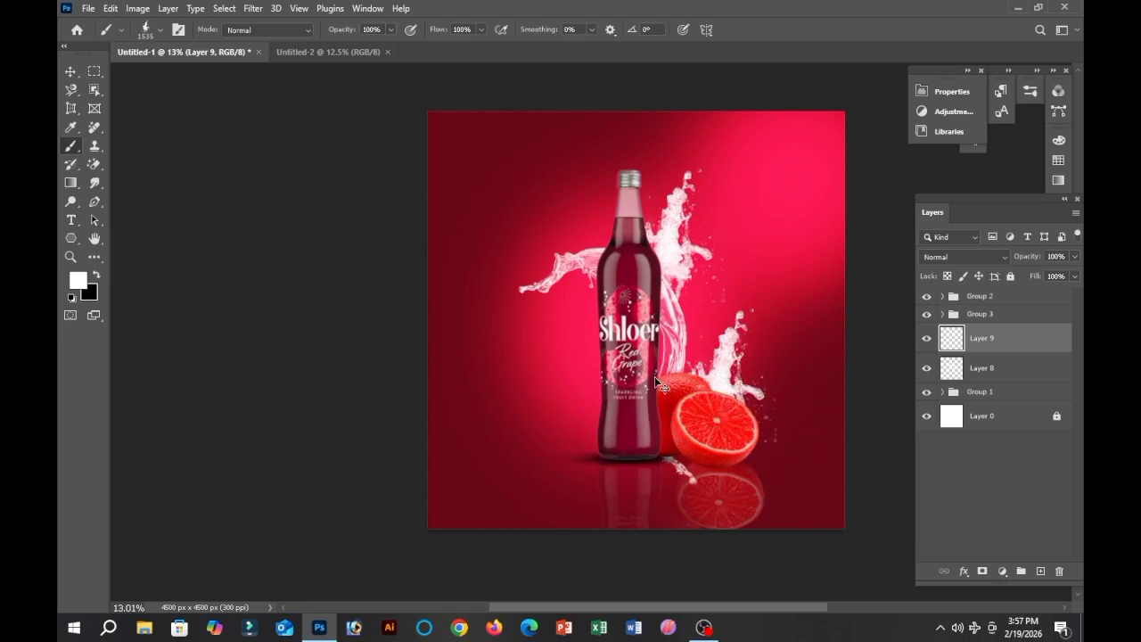
key(ctrl+z)
click(749, 388)
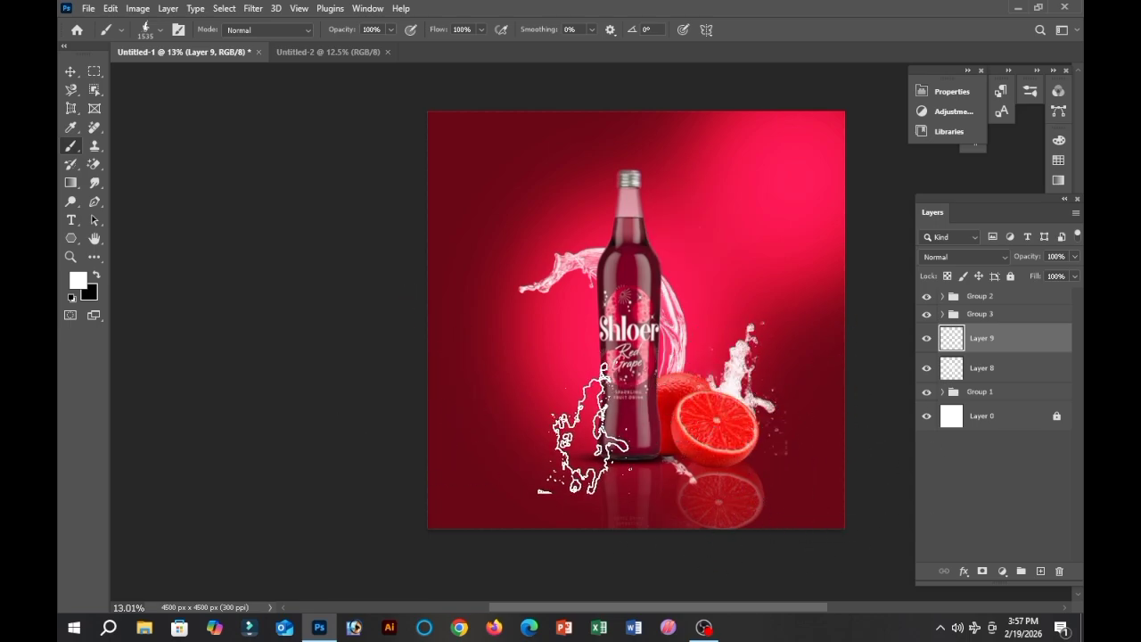
click(580, 401)
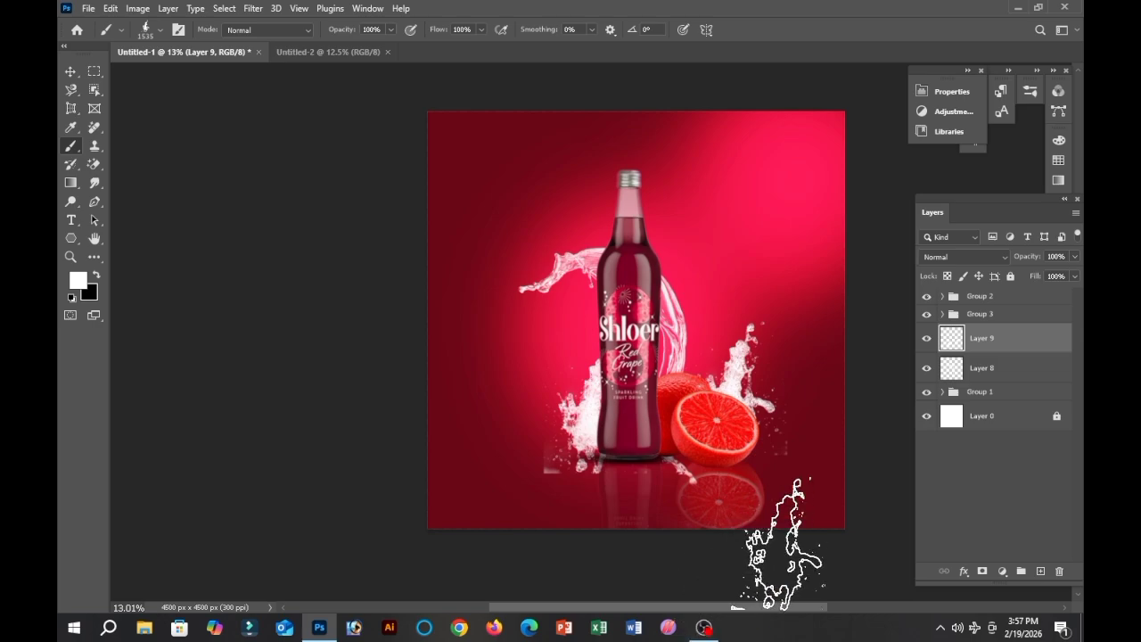
key(ctrl+z)
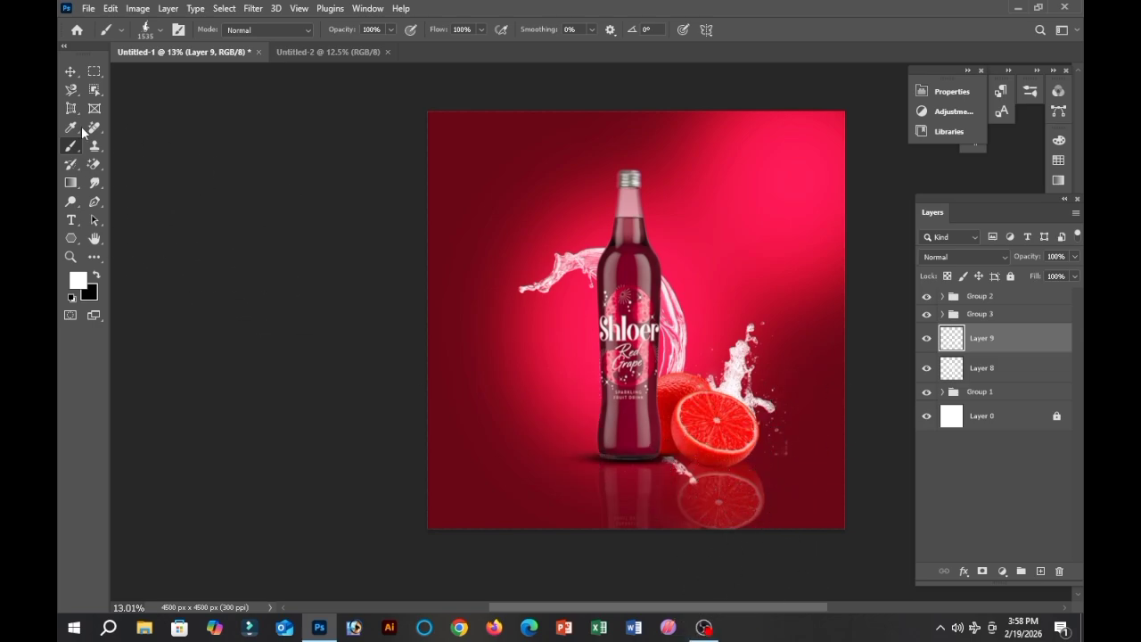
- Switch back to the 2900 px water splash brush, rotate it to 139°, and stamp a splash curving up the bottle's left side
click(161, 29)
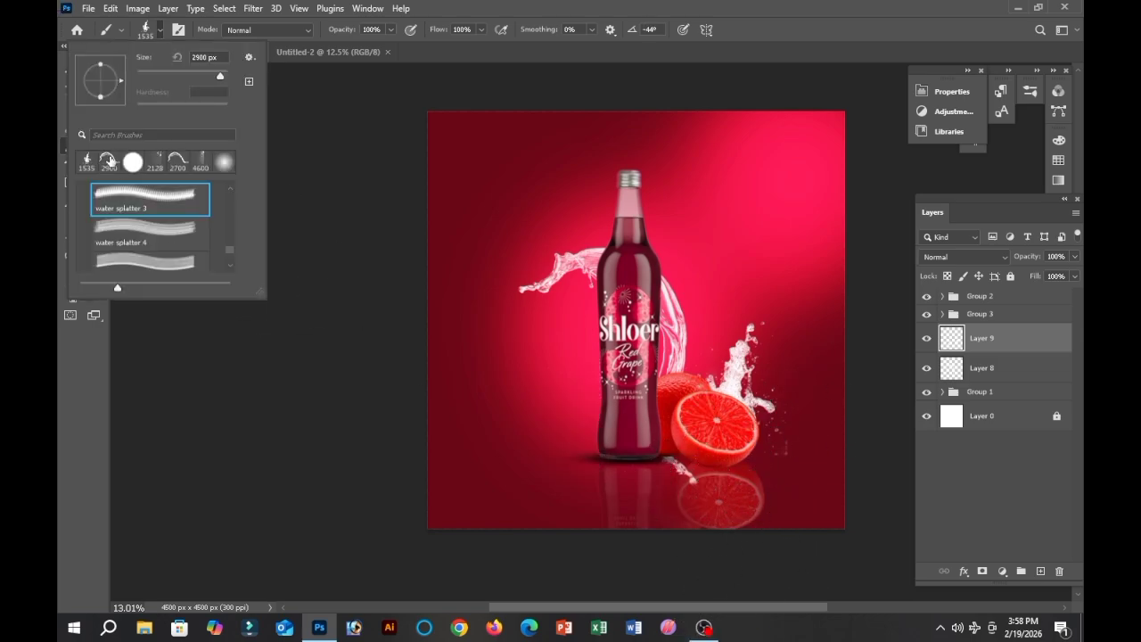
double_click(123, 202)
click(162, 30)
click(86, 161)
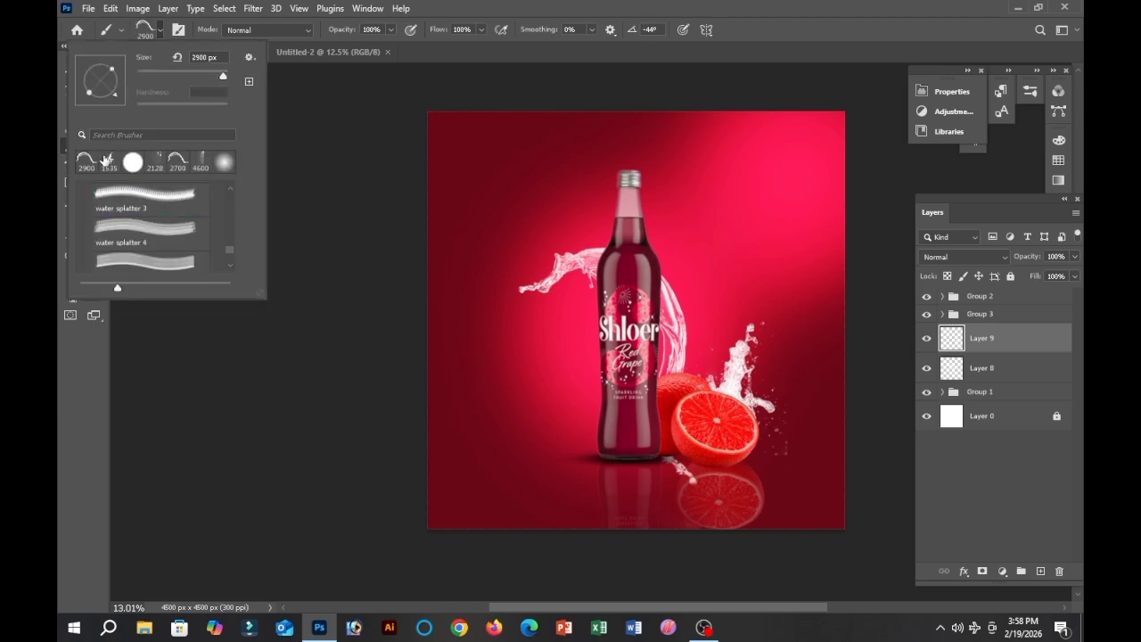
click(162, 30)
click(161, 29)
mouse_move(114, 101)
mouse_down()
mouse_move(115, 63)
mouse_move(83, 66)
mouse_up()
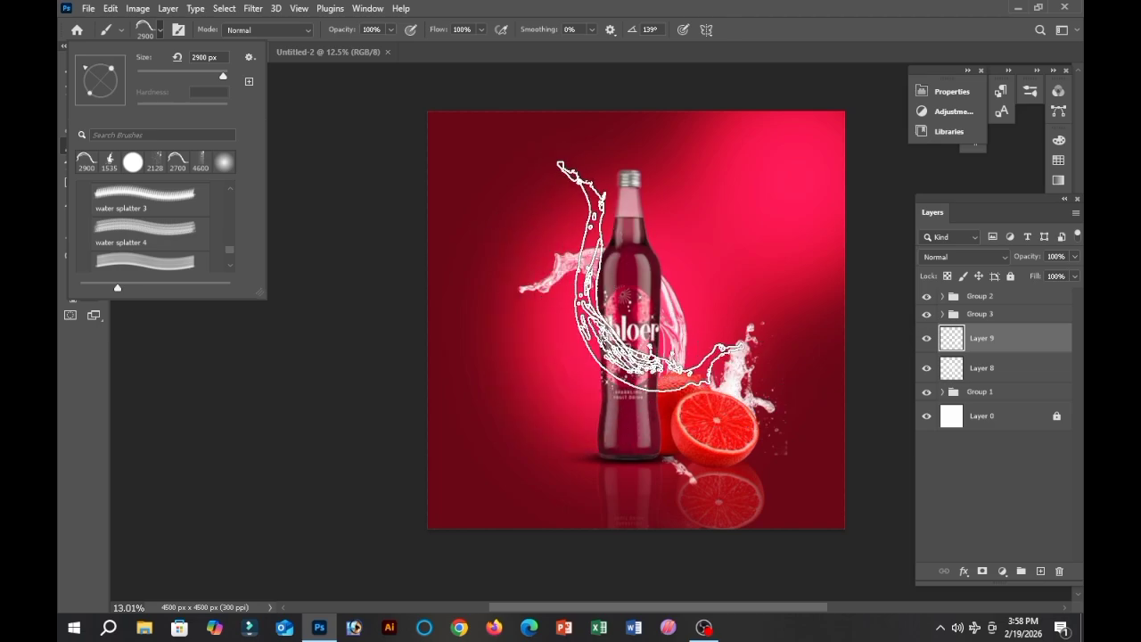
click(649, 280)
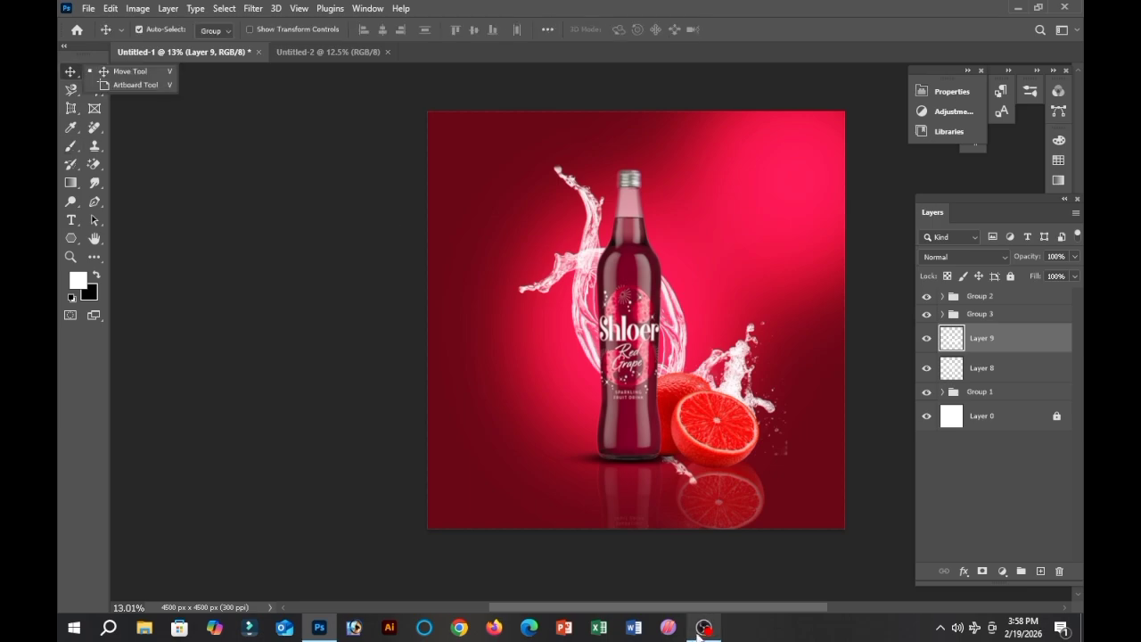
- Insert the citrus slice image, move it to the left of the bottle, and rotate it to about -41°
key(ctrl+v)
drag(684, 320, 577, 323)
drag(650, 415, 656, 316)
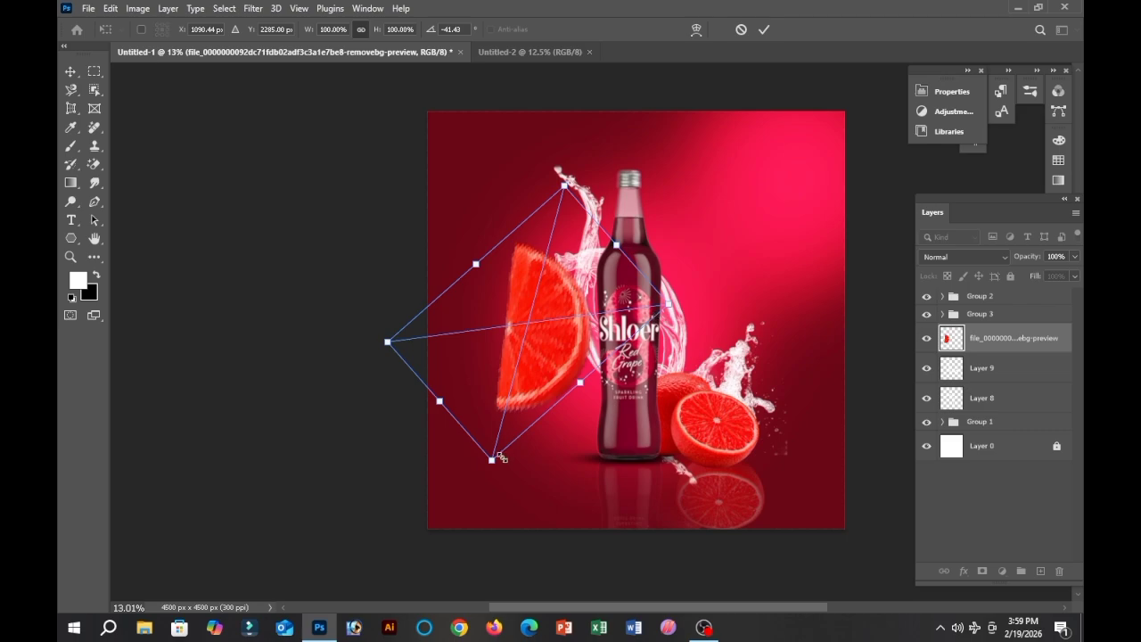
- Scale the citrus slice to about 73%, adjust its tilt, and tuck it against the bottle's upper left side
drag(490, 461, 503, 387)
drag(533, 283, 548, 326)
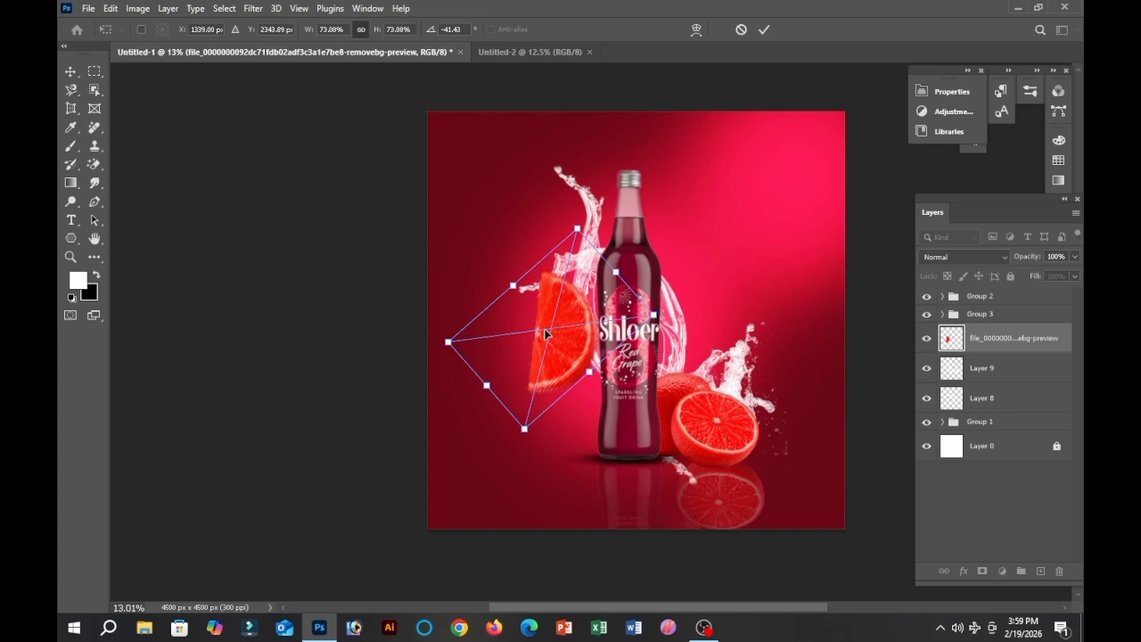
drag(561, 326, 579, 332)
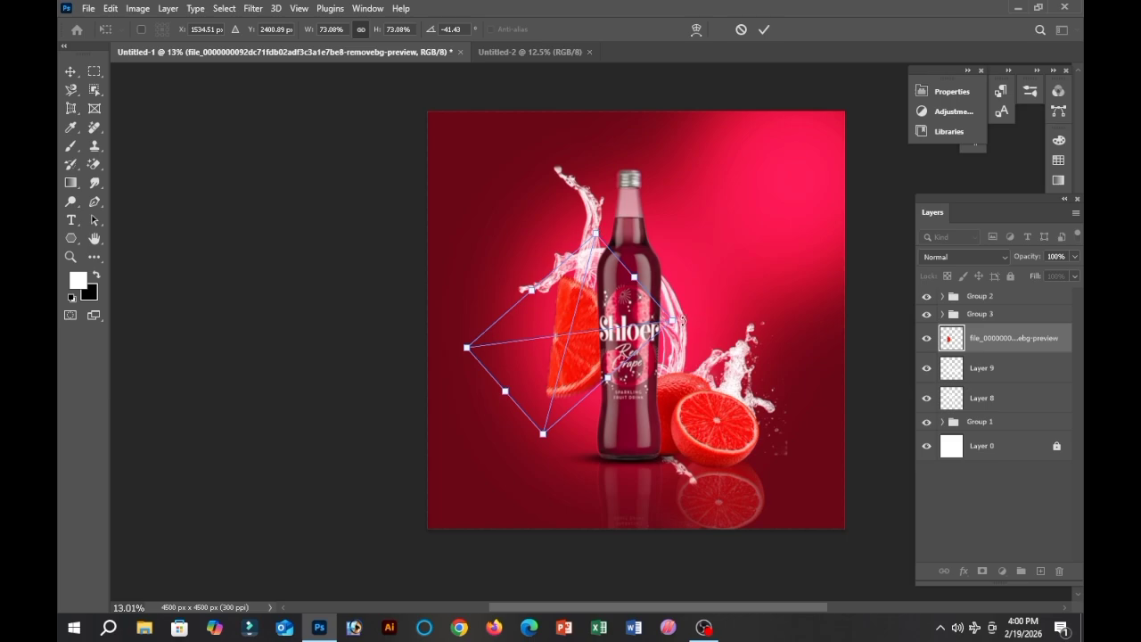
drag(683, 320, 682, 352)
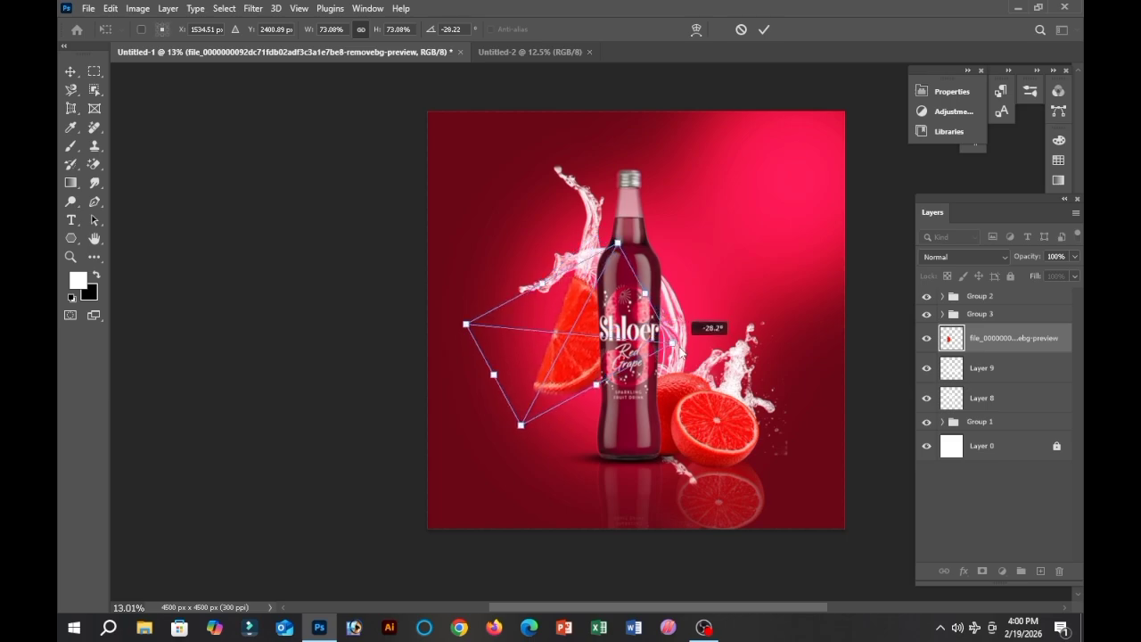
drag(587, 301, 592, 303)
click(764, 29)
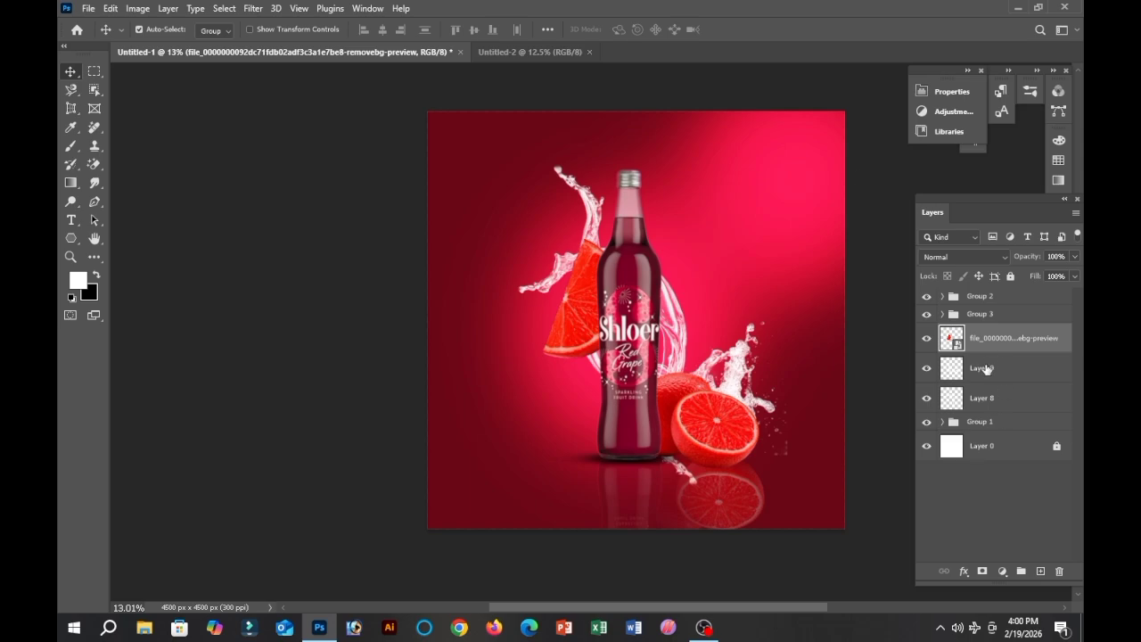
- Place the citrus slice layer between Layer 8 and Group 1, undoing the trial move into the bottle's Group 2
drag(1018, 341, 1006, 297)
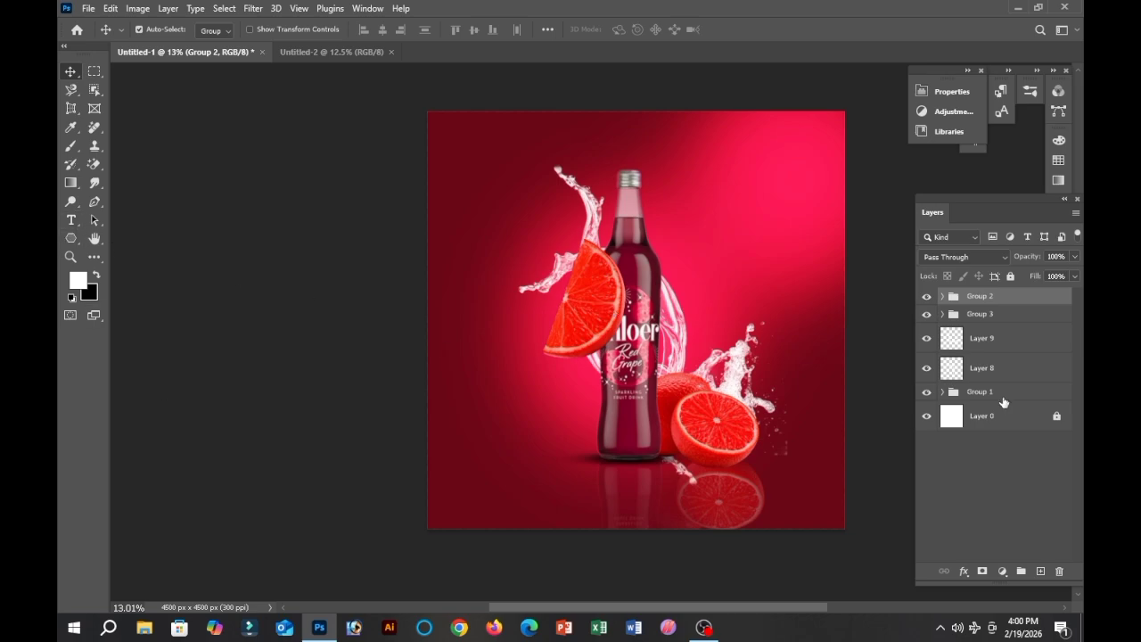
key(ctrl+z)
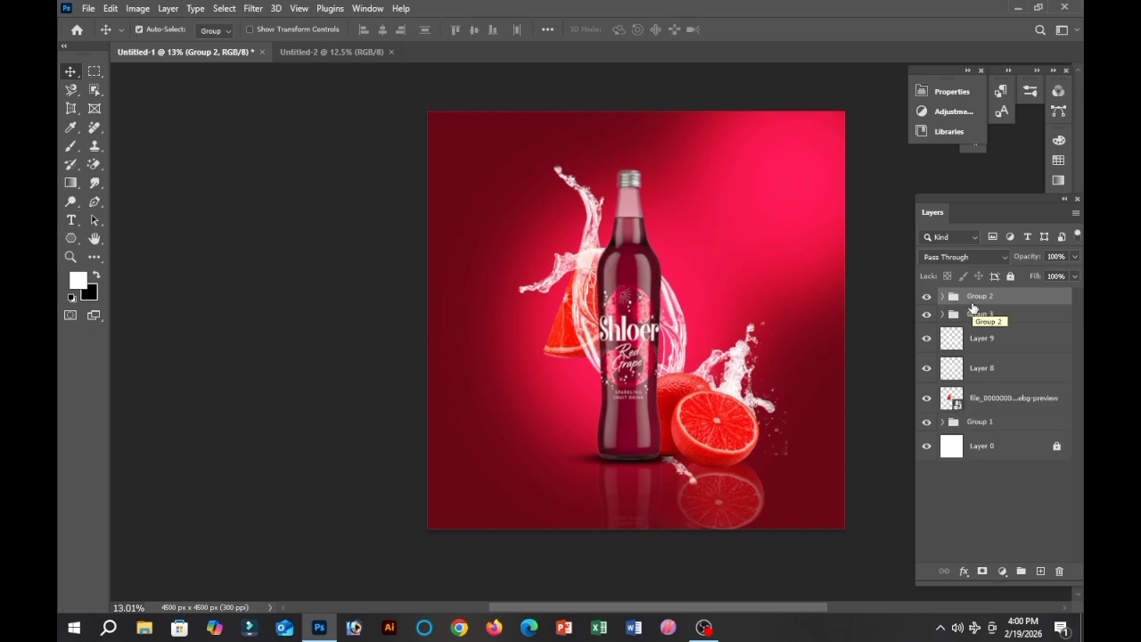
- Move the citrus slice layer above Group 2 and add a layer mask to Group 2
drag(1014, 398, 987, 339)
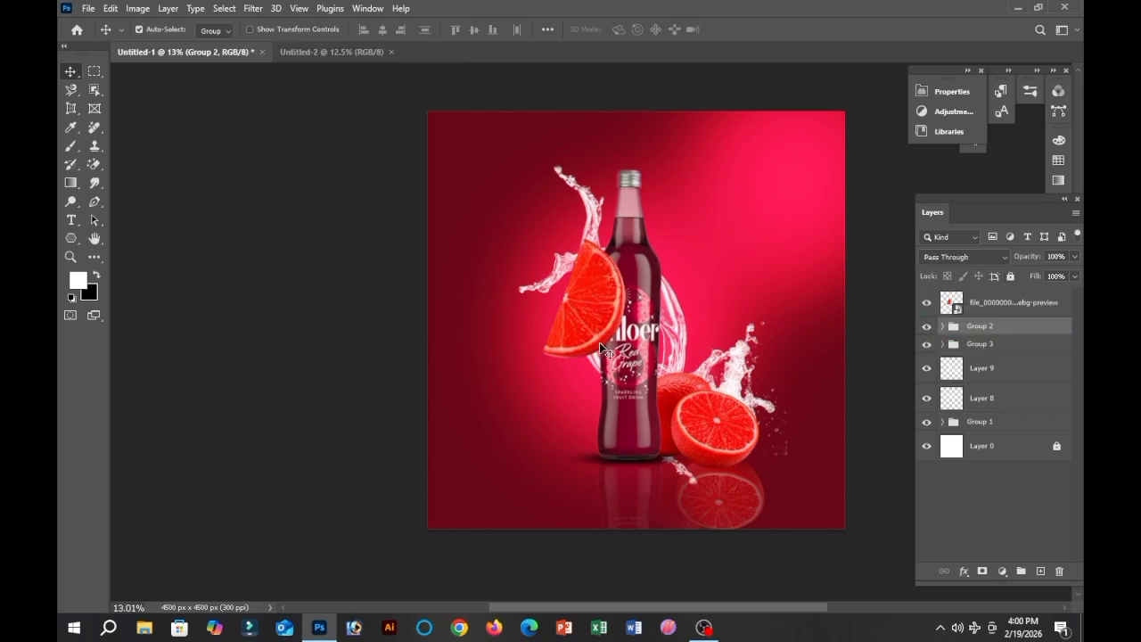
click(982, 571)
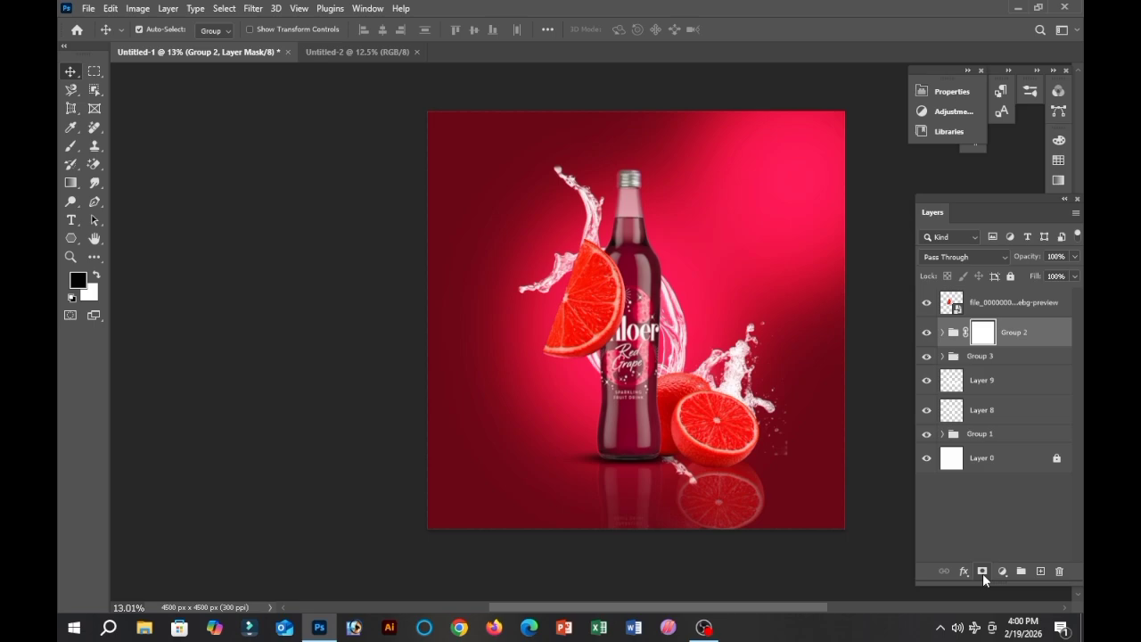
- Paint black on Group 2's mask with a soft round brush reduced to 300 px, over the area where the slice overlaps the bottle
click(70, 146)
click(161, 29)
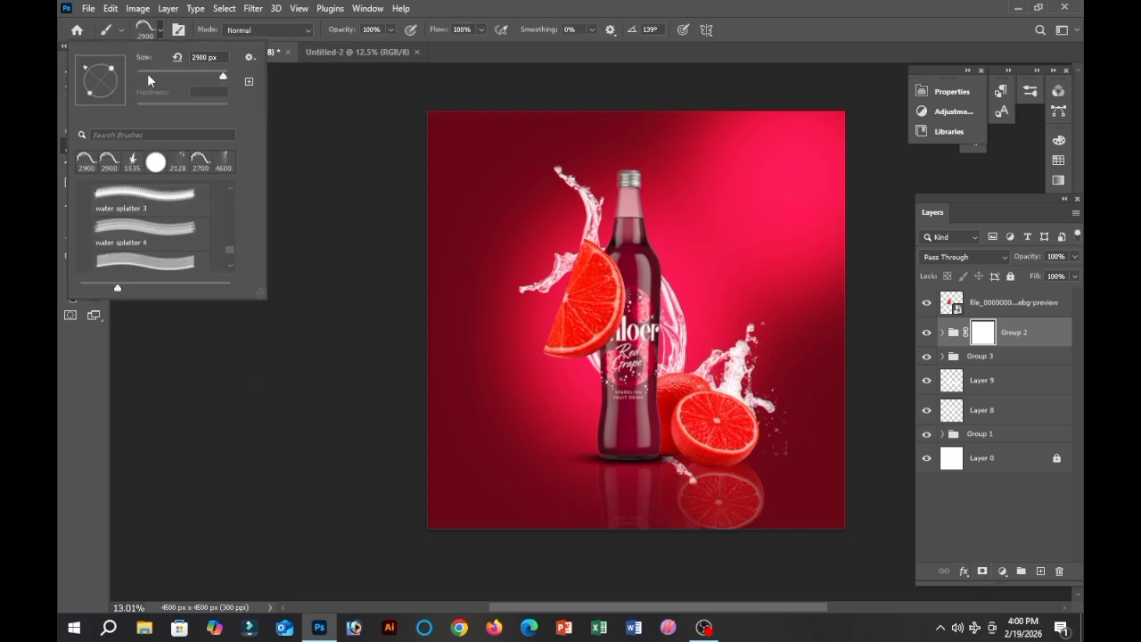
double_click(161, 237)
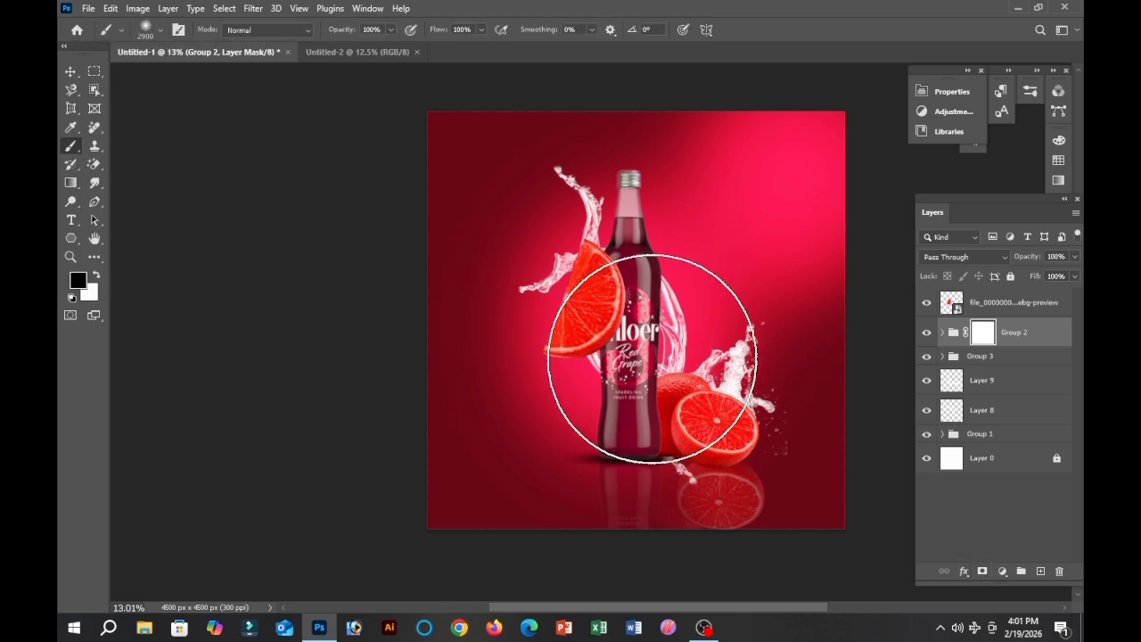
key(bracketleft)
key(bracketleft)
key(bracketleft)
key(bracketleft)
key(bracketleft)
key(bracketleft)
key(bracketleft)
key(bracketleft)
key(bracketleft)
key(bracketleft)
key(bracketleft)
key(bracketleft)
key(bracketleft)
key(bracketleft)
key(bracketleft)
key(bracketleft)
key(bracketleft)
key(bracketleft)
key(bracketleft)
key(bracketleft)
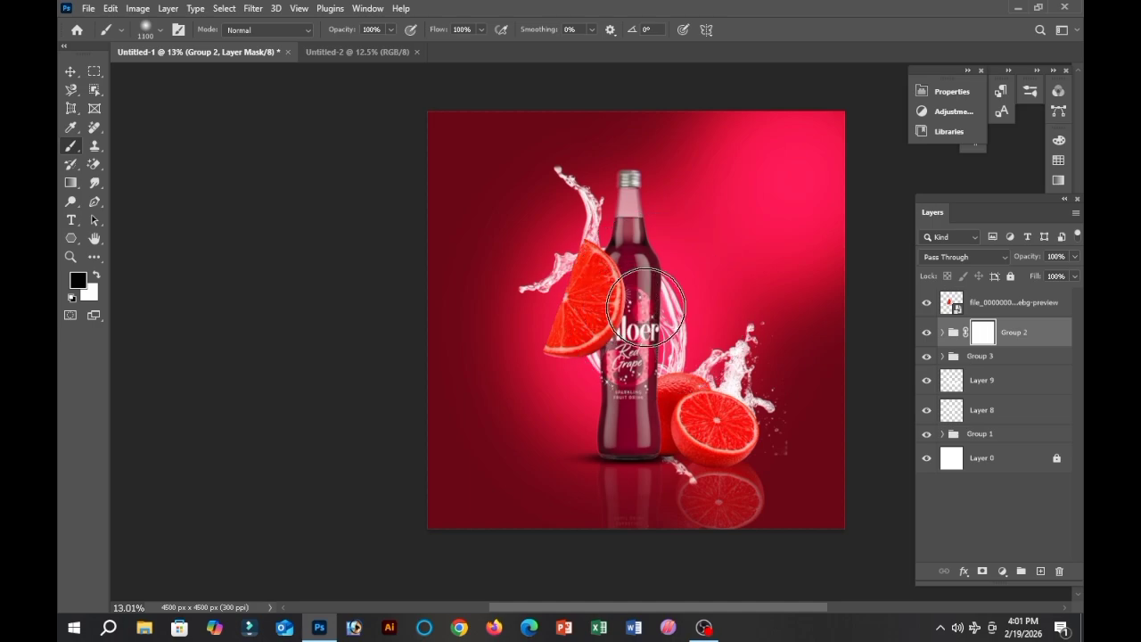
scroll(573, 305, up, 1)
scroll(575, 306, up, 3)
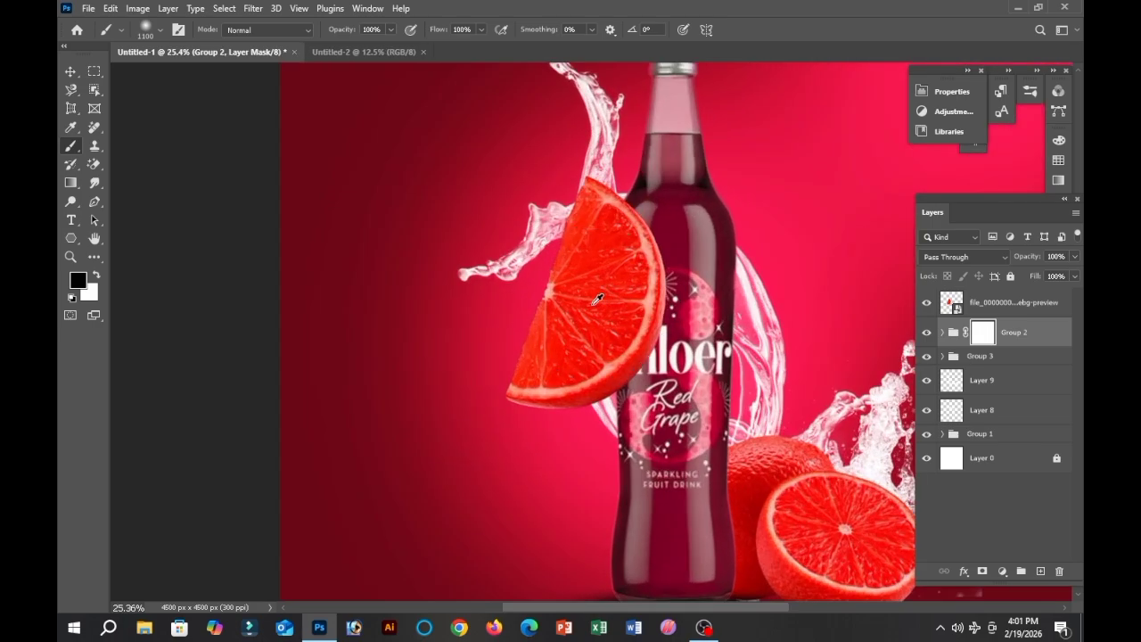
click(79, 279)
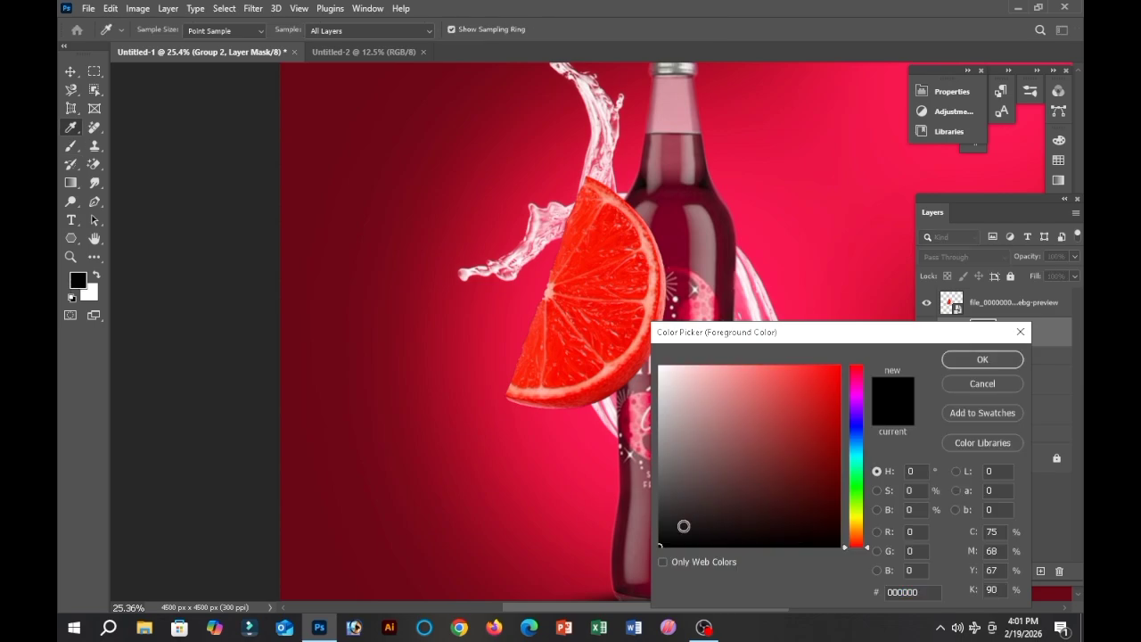
click(979, 360)
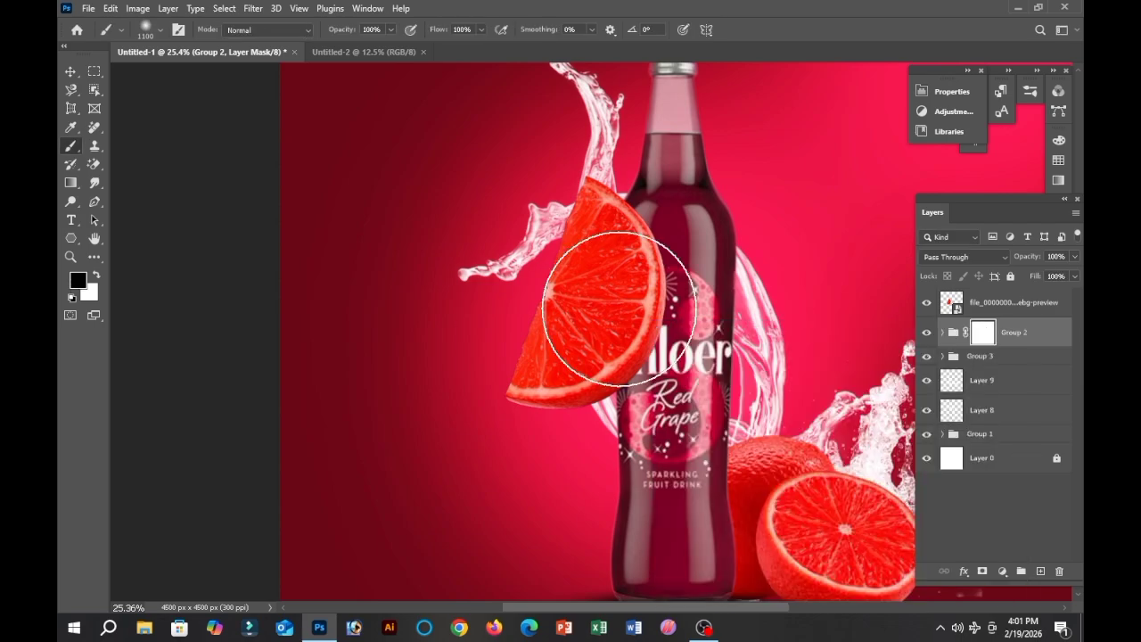
key(bracketleft)
key(bracketleft)
key(bracketleft)
key(bracketleft)
key(bracketleft)
key(bracketleft)
key(bracketleft)
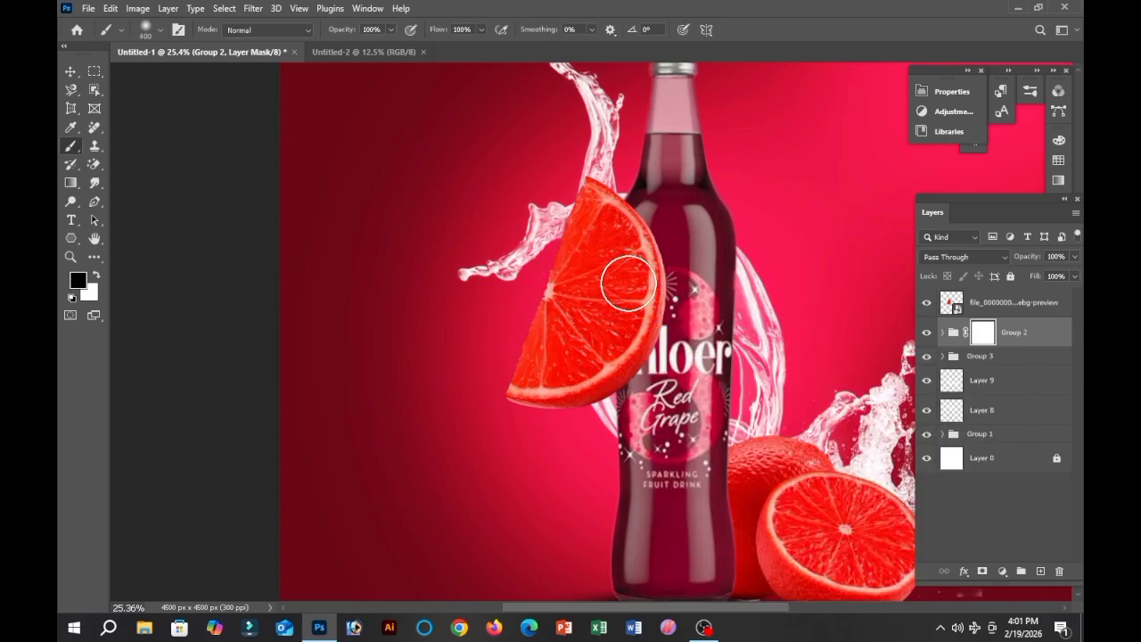
key(bracketleft)
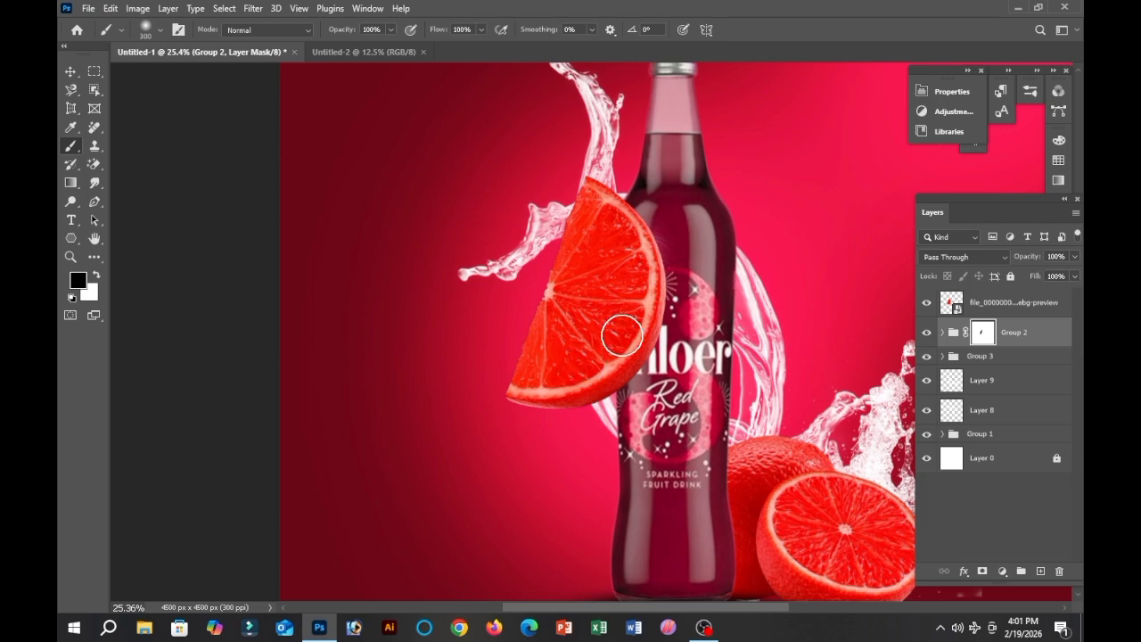
- Switch the mask painting colour to white, delete Group 2's layer mask, and try masking the citrus slice layer instead
click(97, 275)
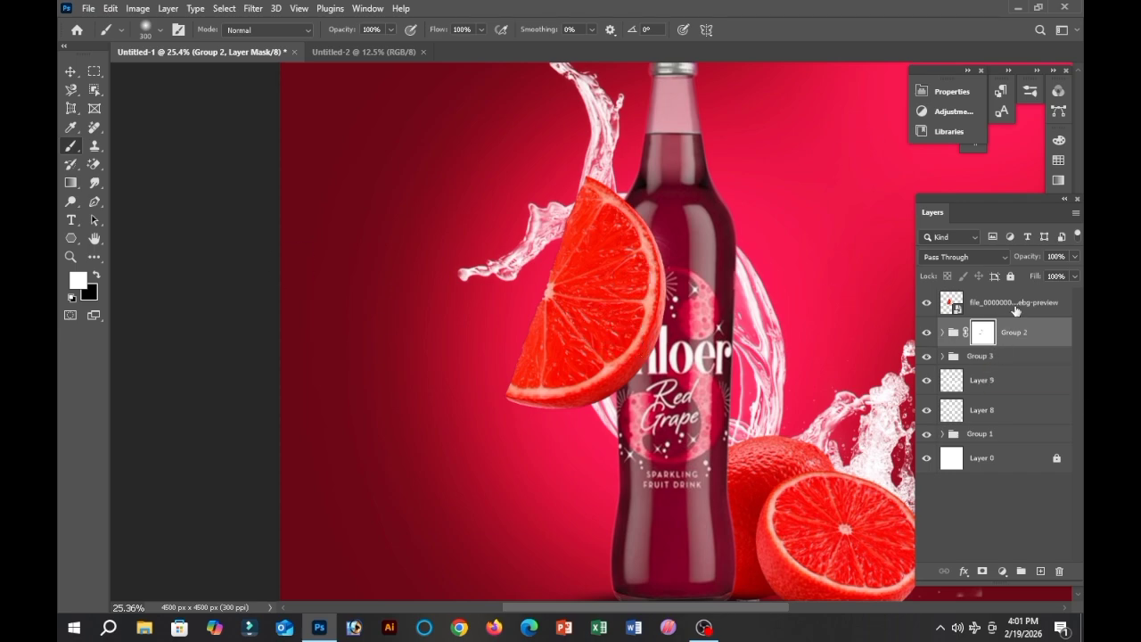
click(1058, 573)
click(501, 238)
click(1009, 304)
click(983, 572)
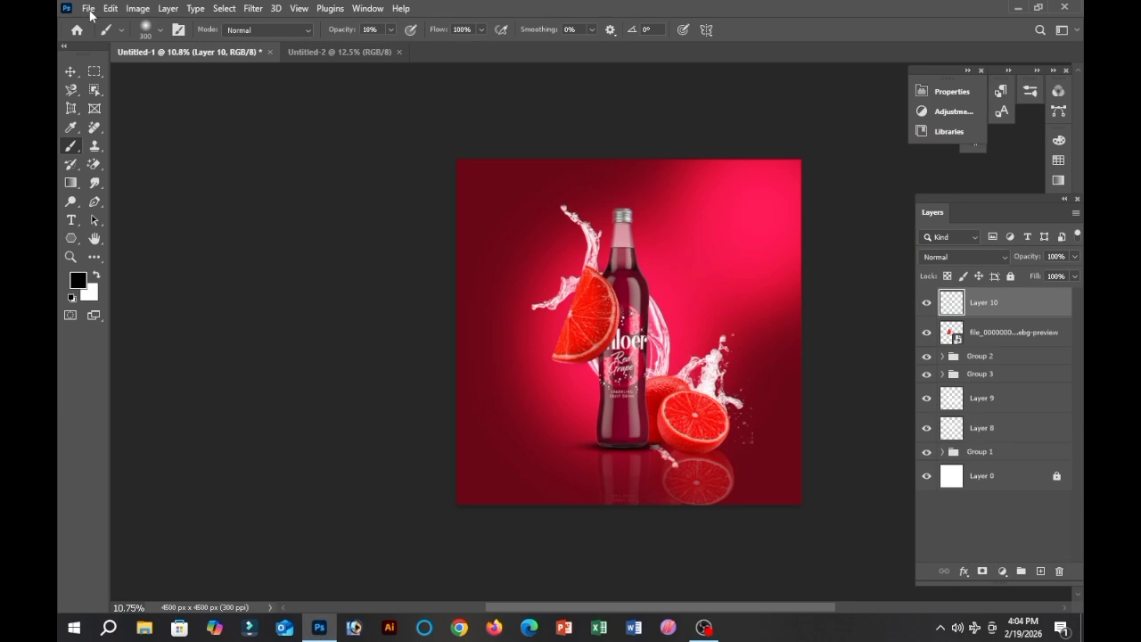
- Place the light image over the poster's upper-right corner and set its blend mode to Lighten
drag(684, 357, 730, 234)
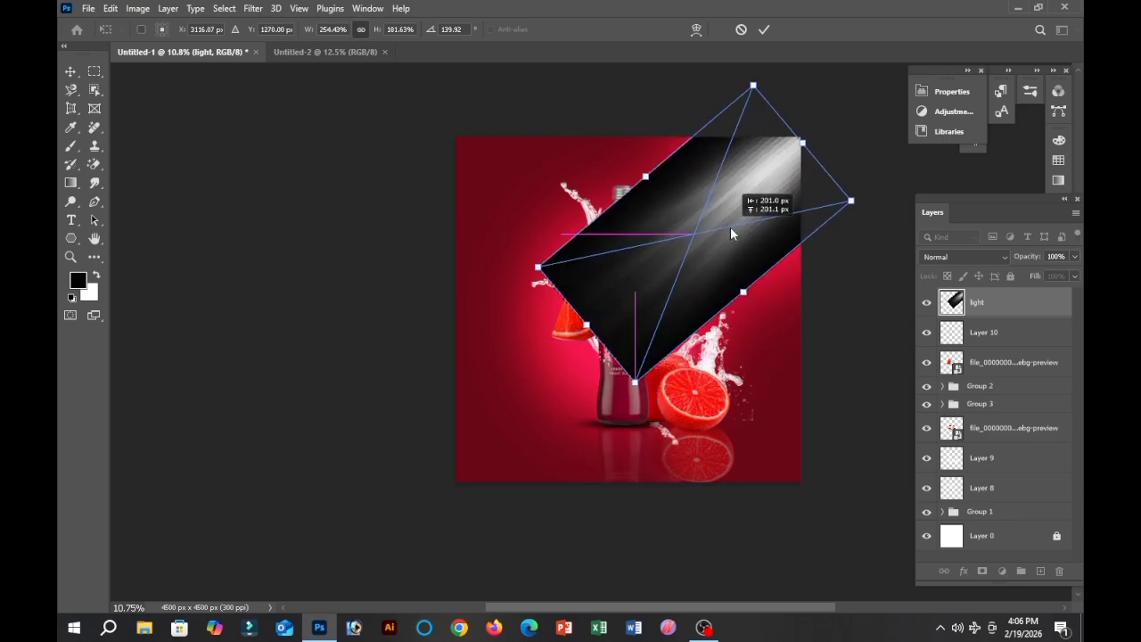
click(1000, 256)
click(999, 257)
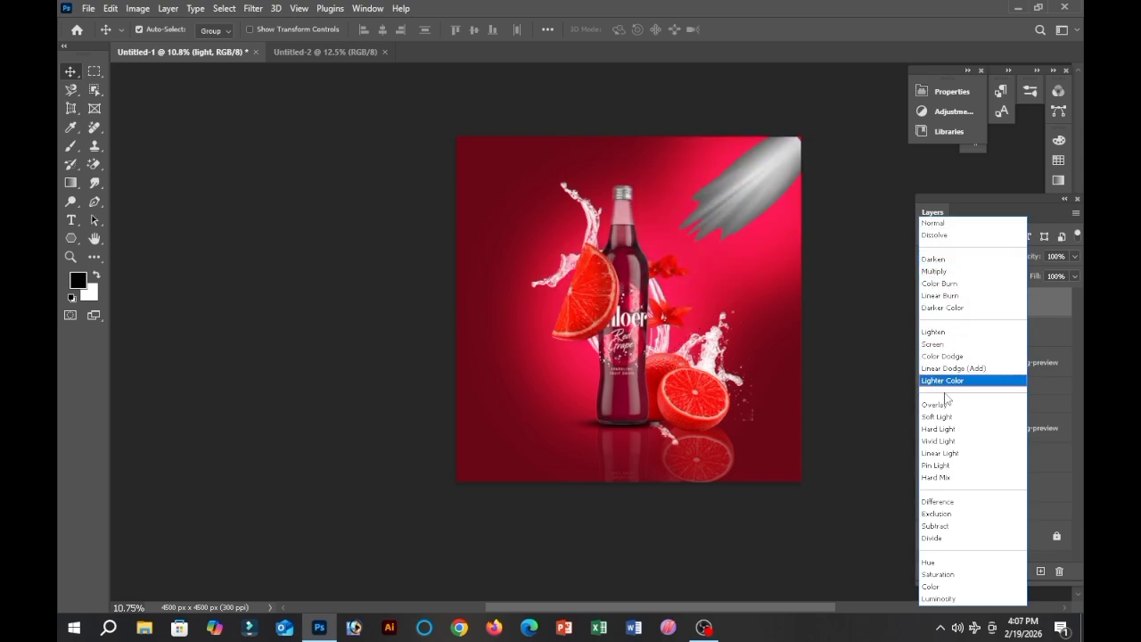
click(933, 331)
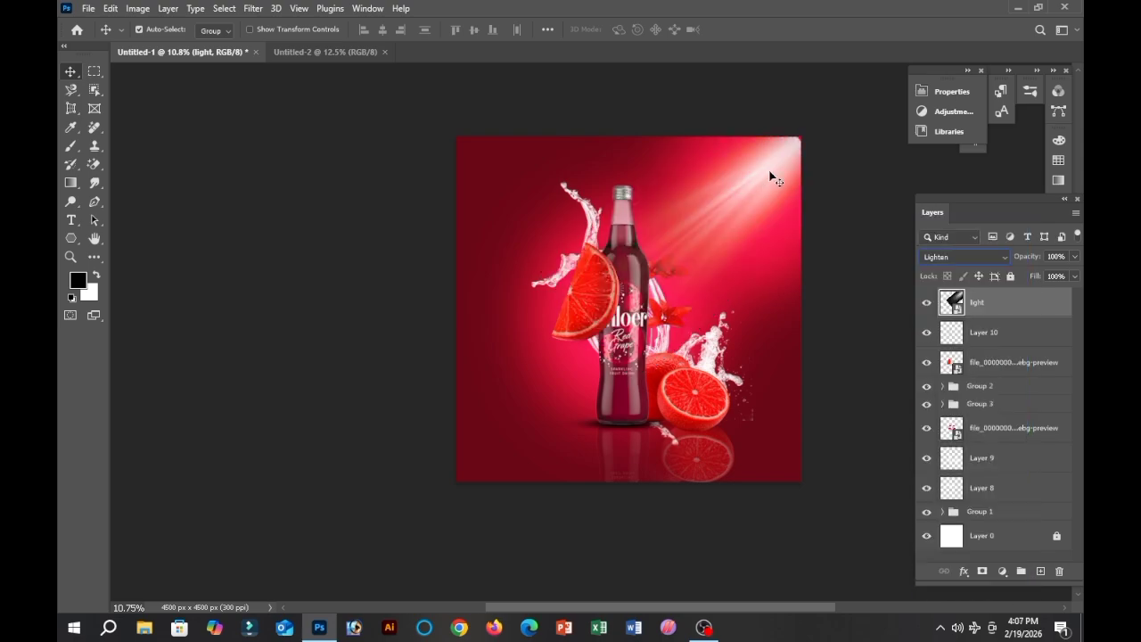
- Rotate the light rays to about 131.6°, scale them to about 272% by 194%, and shift them further into the upper-right corner
drag(772, 177, 533, 284)
key(ctrl+t)
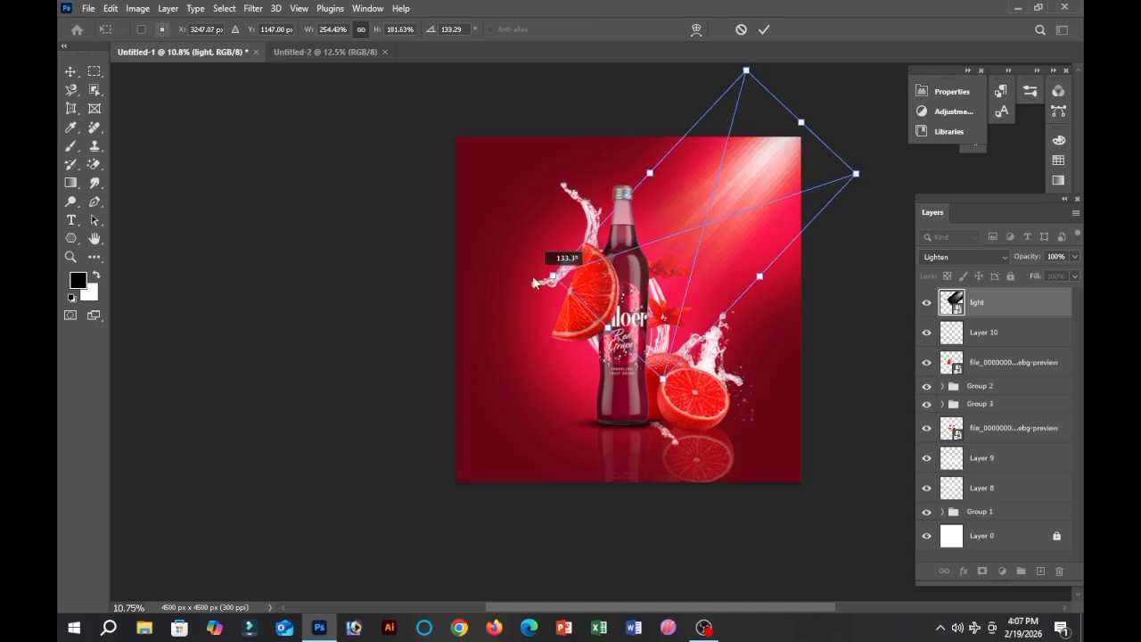
drag(759, 275, 753, 153)
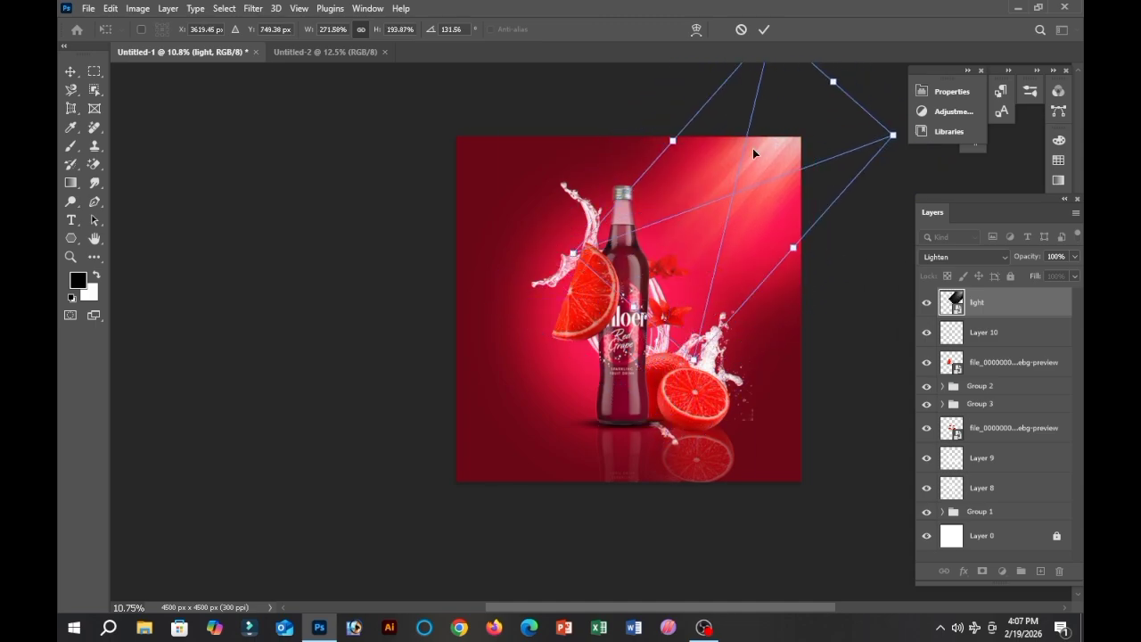
click(762, 32)
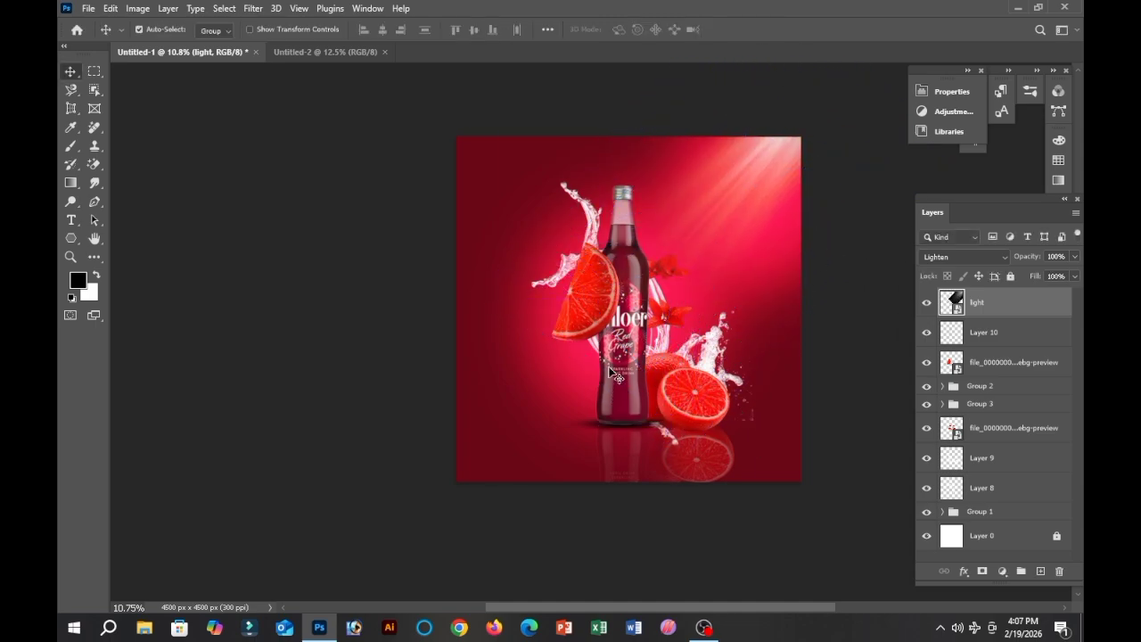
- Create a new layer above the light layer and search the brush presets for water
click(1040, 571)
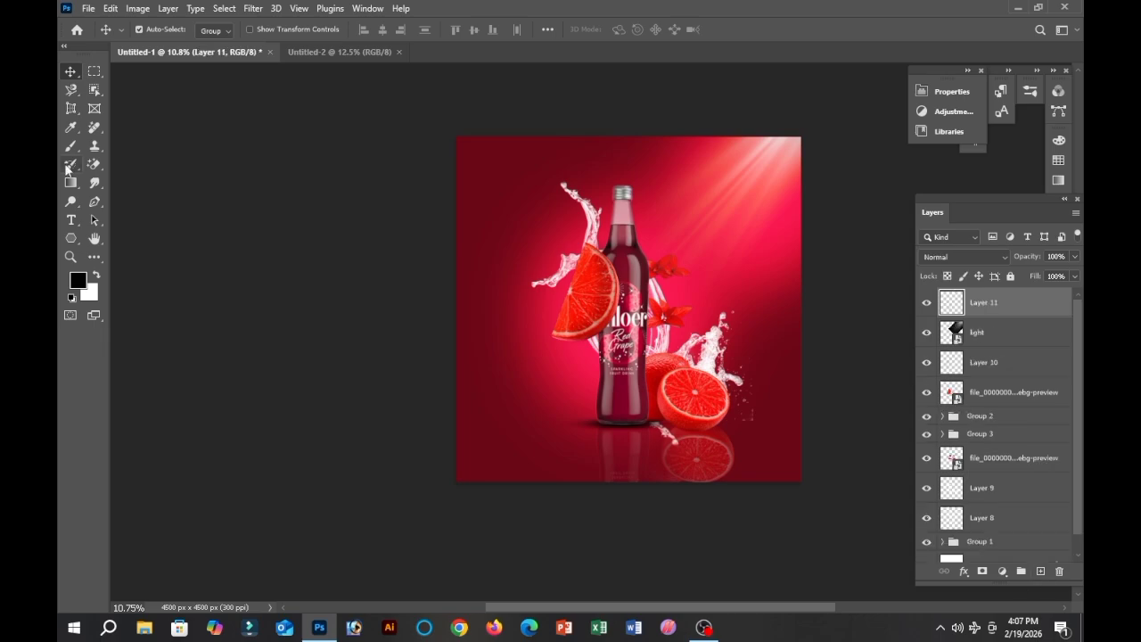
click(71, 146)
click(160, 30)
click(138, 132)
text(wa)
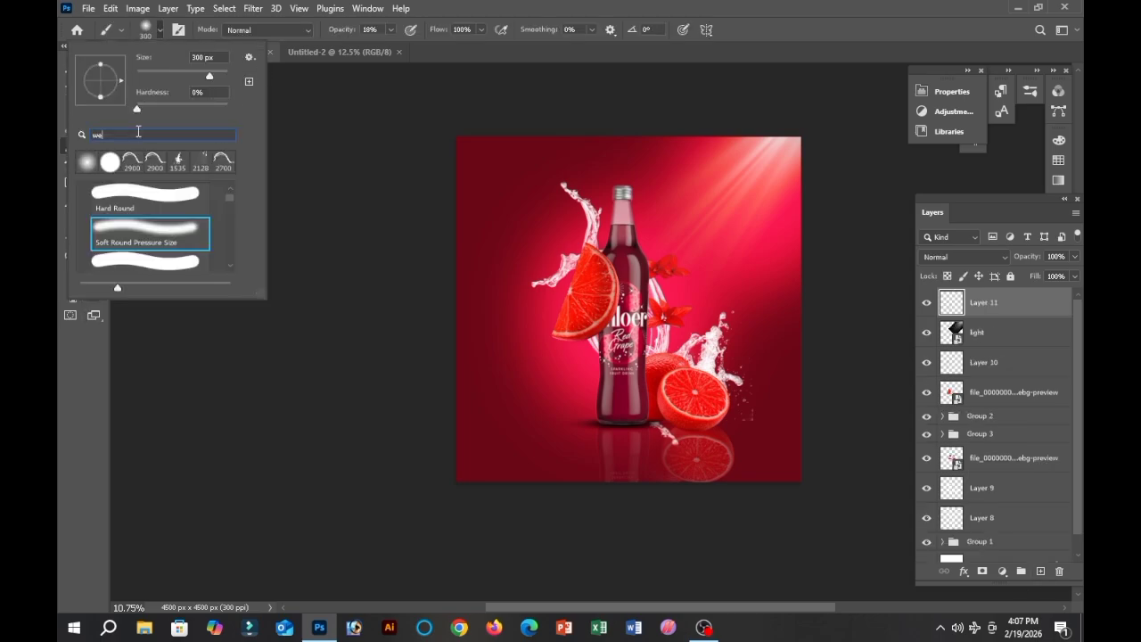
text(te)
- Try the water splatter and water splash brushes from the results and enlarge the chosen brush
click(120, 217)
key(Down)
key(Down)
key(Down)
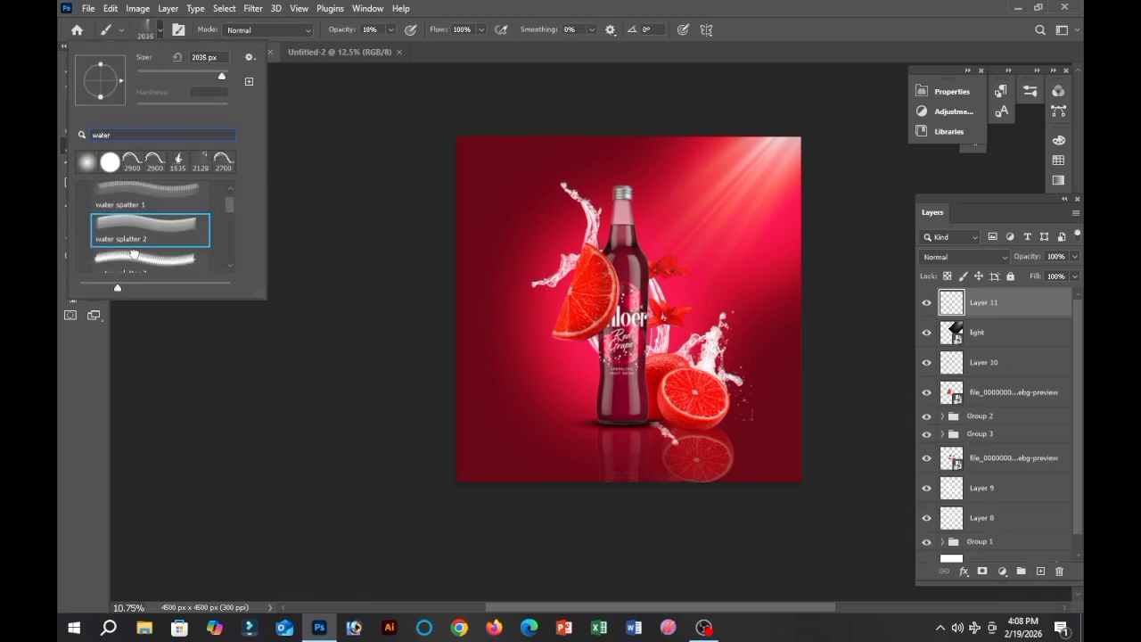
key(Down)
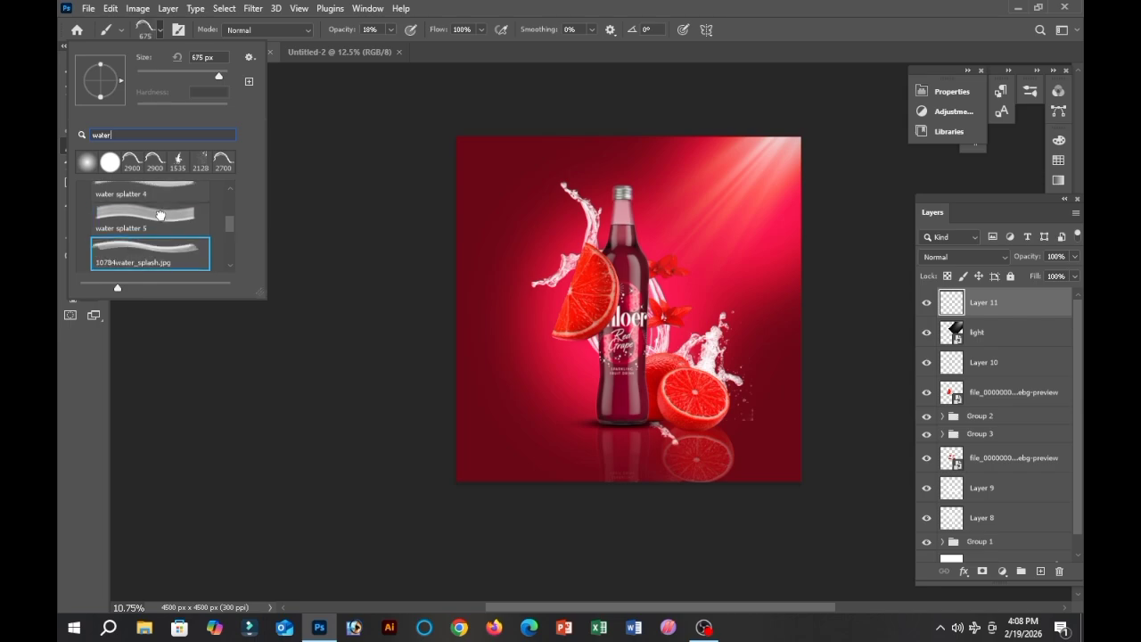
key(Up)
key(Return)
key(bracketright)
key(bracketright)
key(bracketright)
key(bracketright)
key(bracketright)
key(bracketright)
key(bracketright)
key(bracketright)
key(bracketright)
key(bracketright)
key(bracketright)
key(bracketright)
key(bracketright)
key(bracketright)
key(bracketright)
key(bracketright)
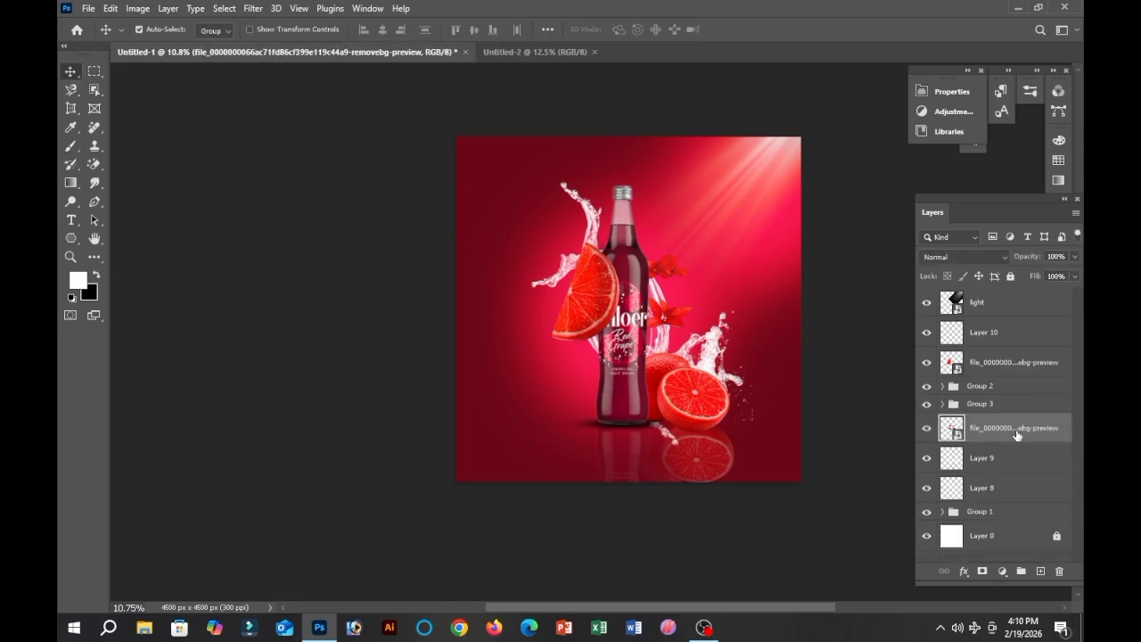
- Add a new layer directly above the red flower image layer beneath Group 3, and choose the Circular Rainbow gradient tool preset
click(1040, 570)
click(70, 145)
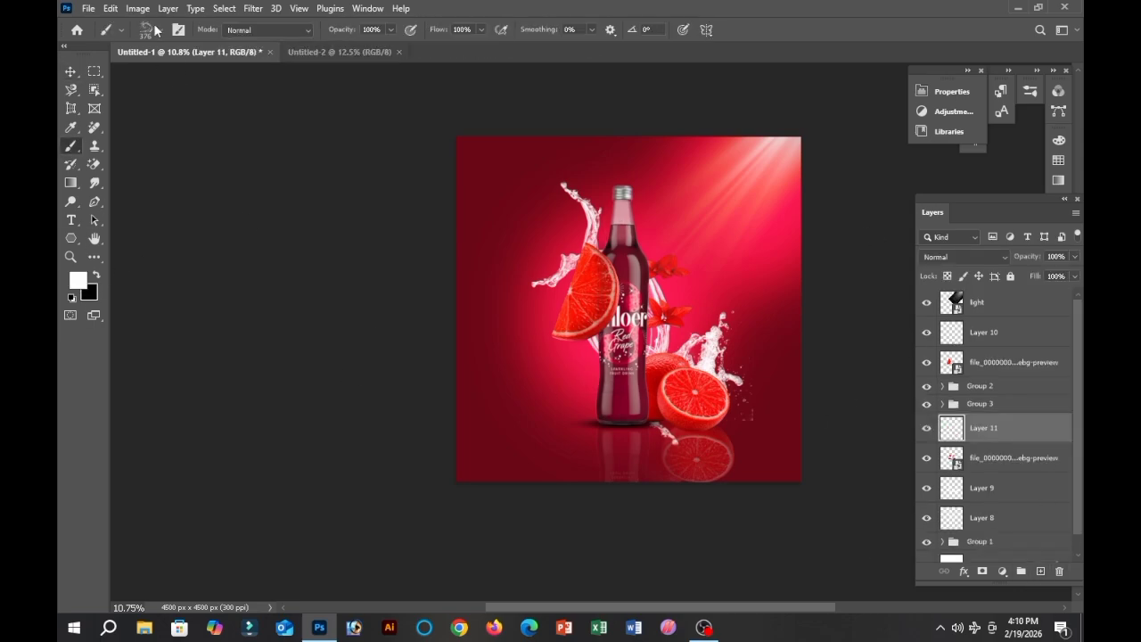
click(122, 29)
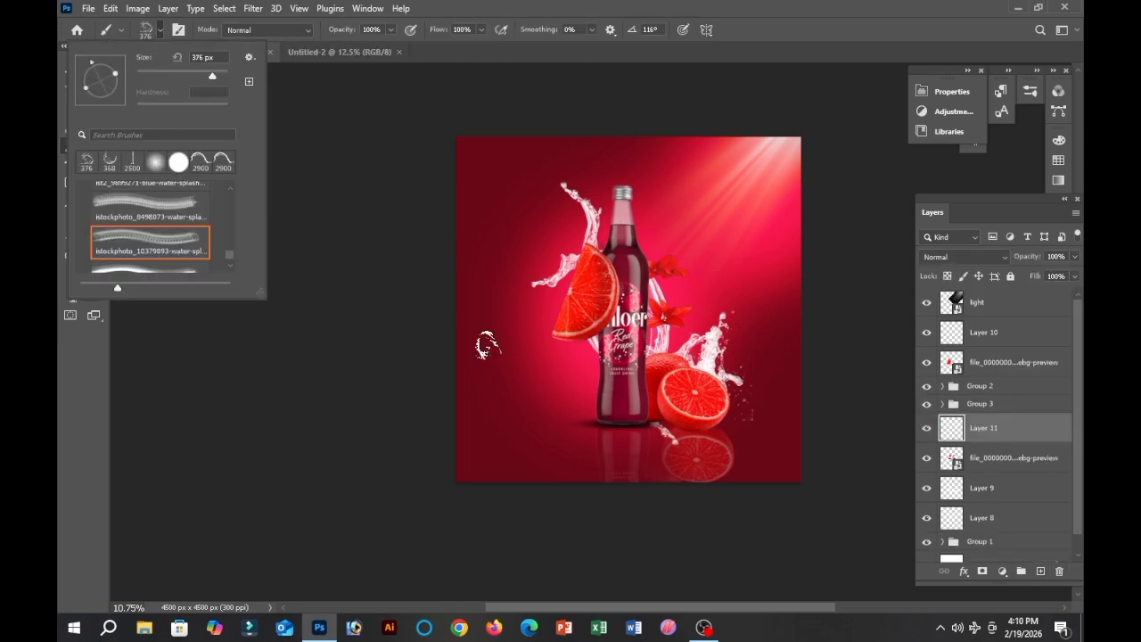
click(121, 30)
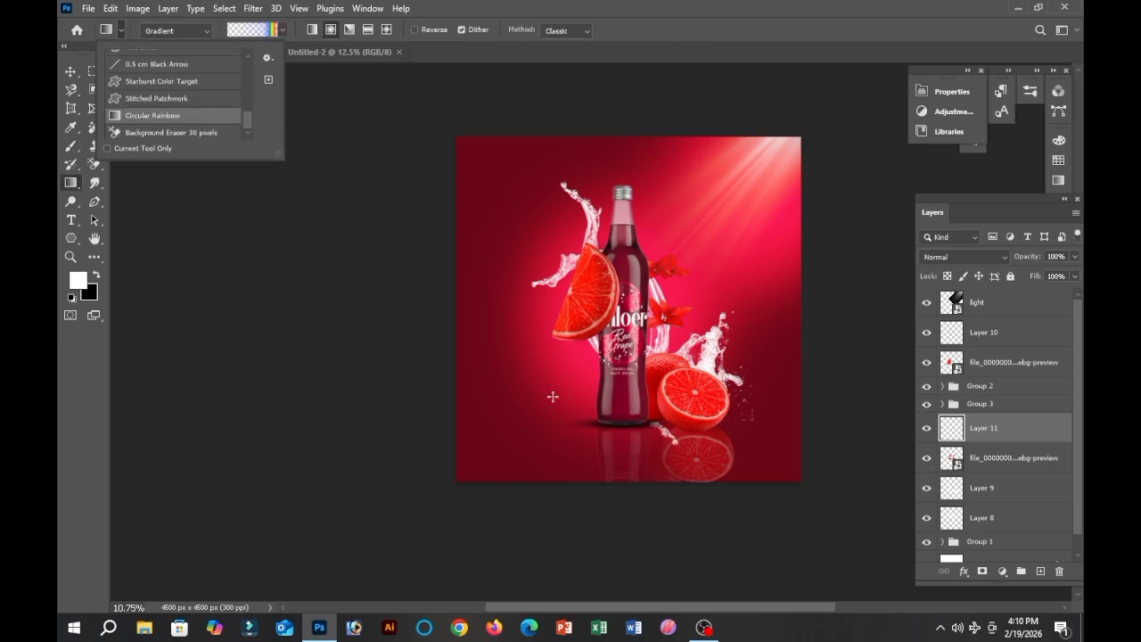